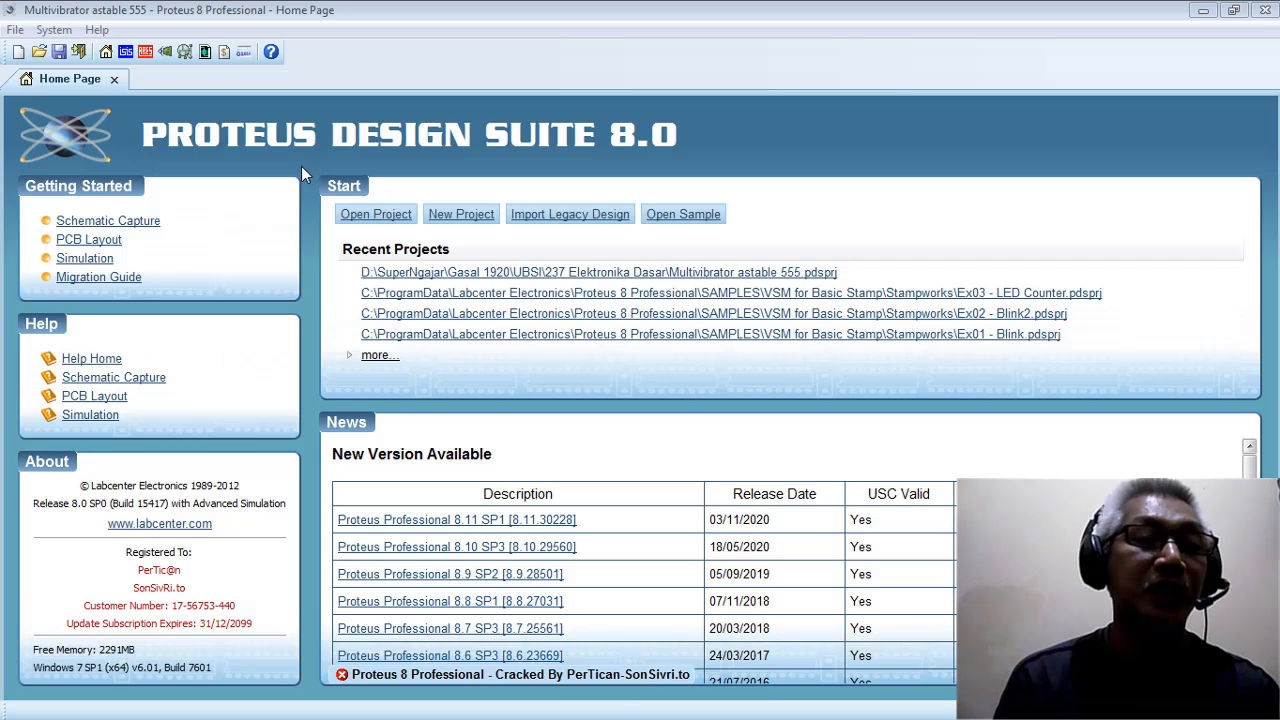
Step: Start a new project, discarding the changes to the currently open one
left_click(18, 31)
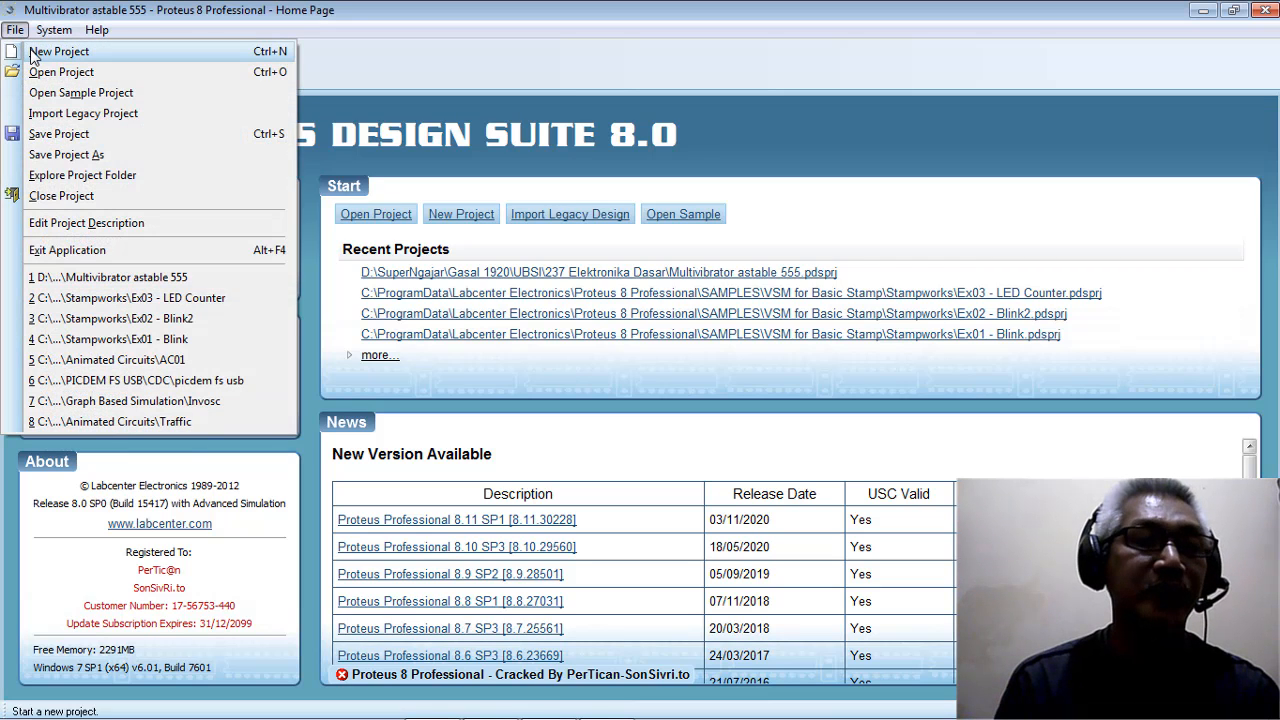
left_click(40, 51)
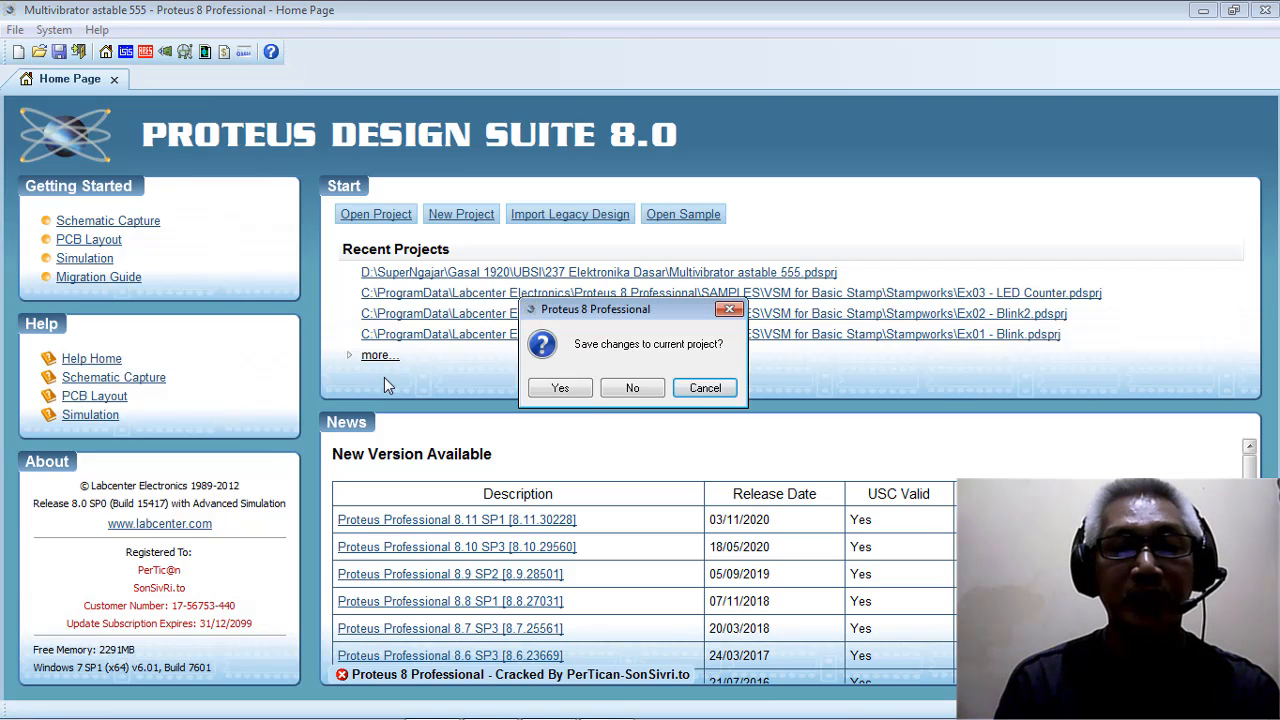
left_click(621, 397)
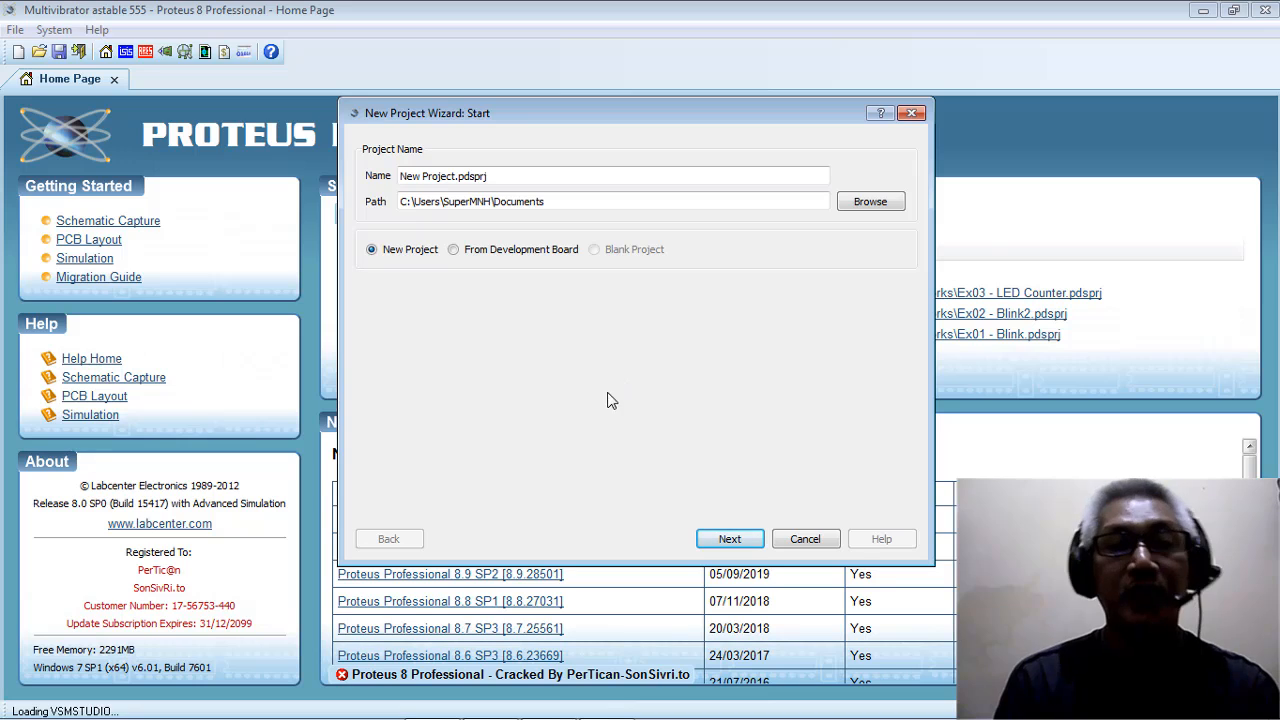
Step: Name the new project "Rangkaian Elektronika Dasar", keep the Documents path and continue to the schematic design options
double_click(514, 180)
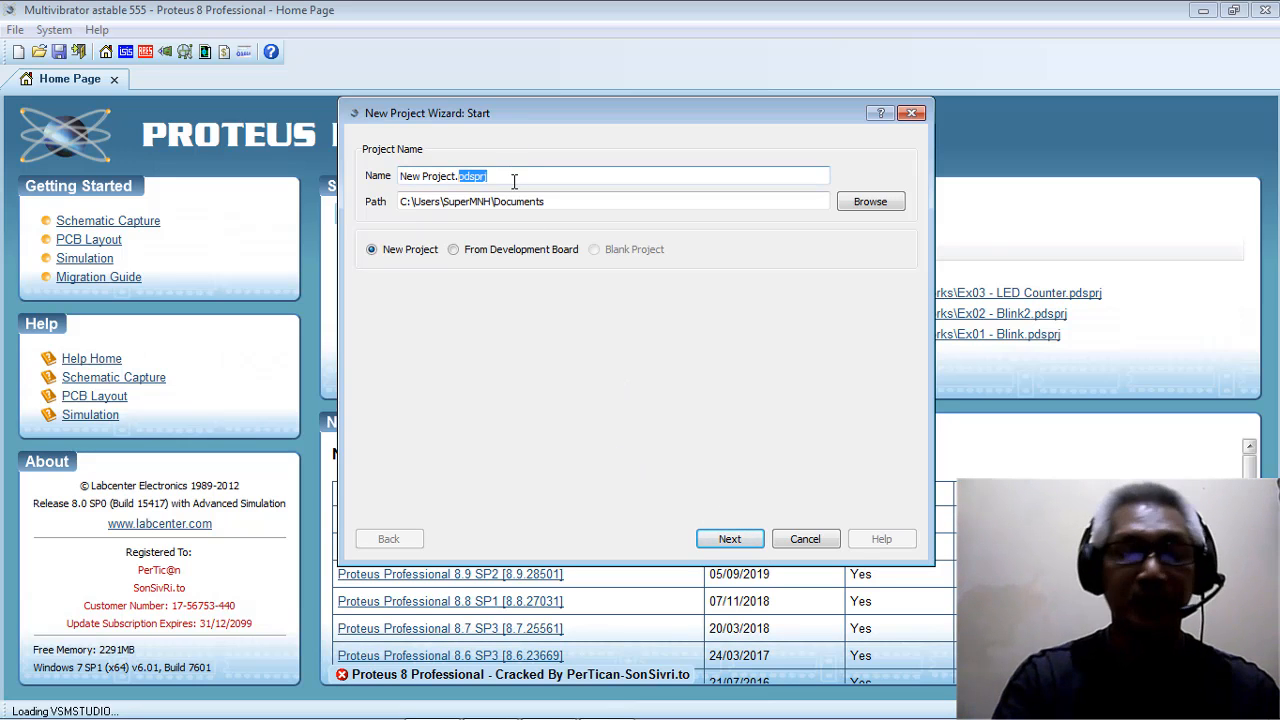
key("BackSpace")
key("BackSpace")
key("BackSpace")
key("BackSpace")
key("BackSpace")
key("BackSpace")
key("BackSpace")
key("BackSpace")
key("BackSpace")
key("BackSpace")
key("BackSpace")
key("BackSpace")
key("BackSpace")
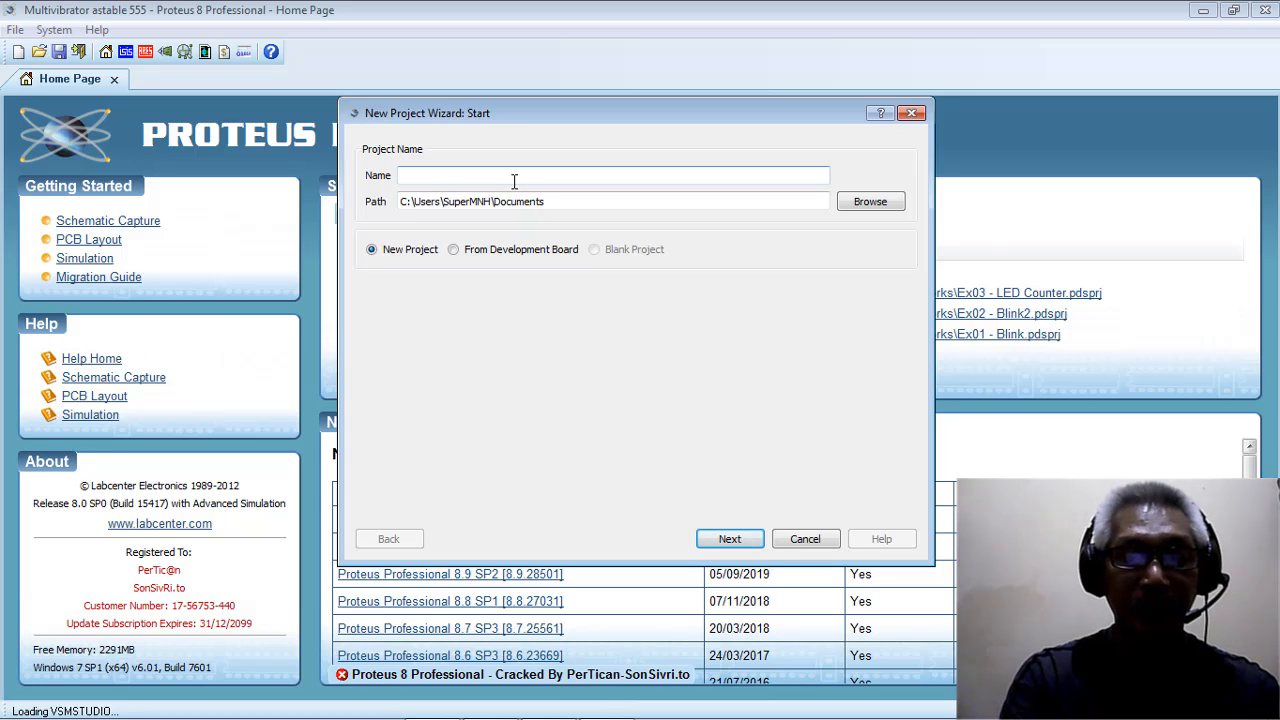
type("Rangkaian")
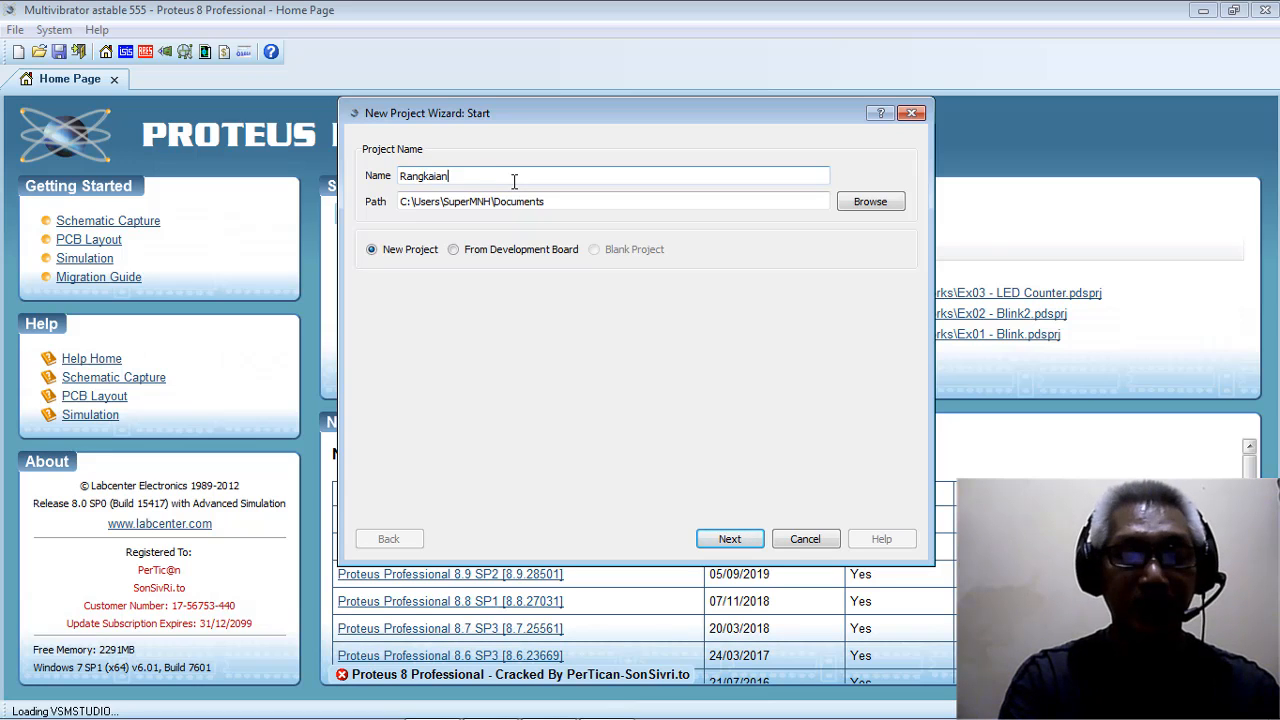
type(" Elektro")
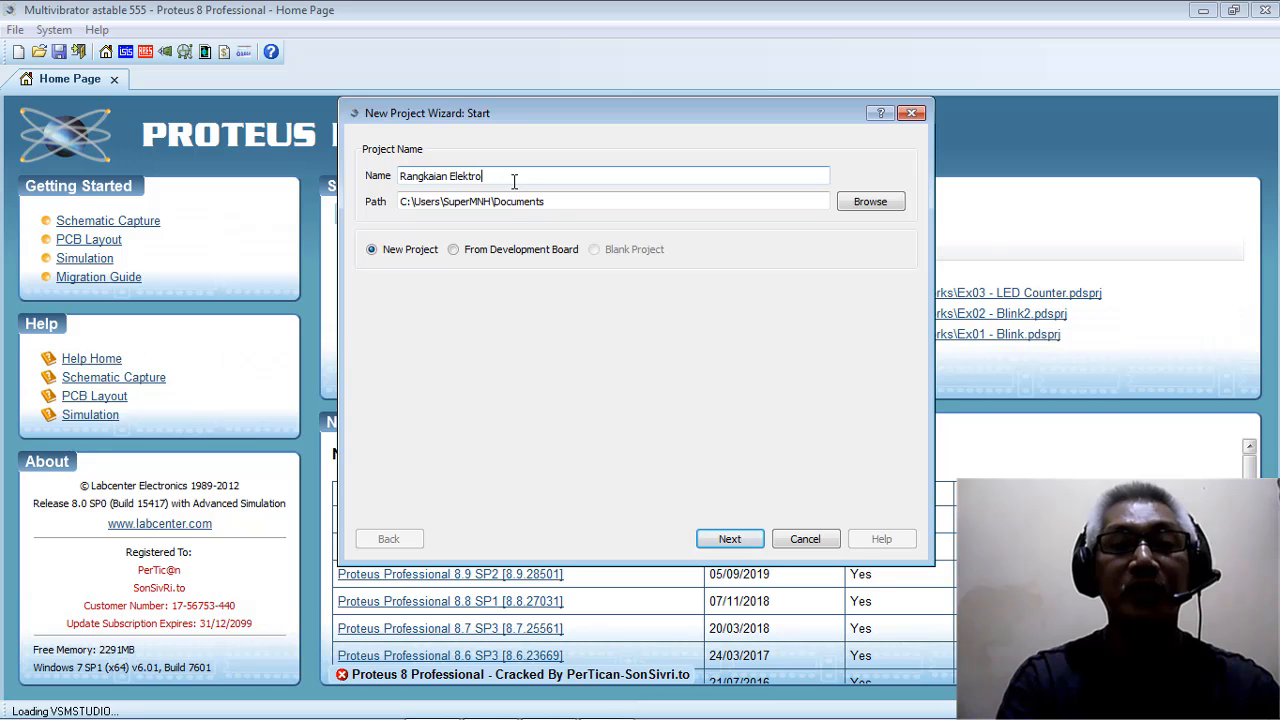
type("nika")
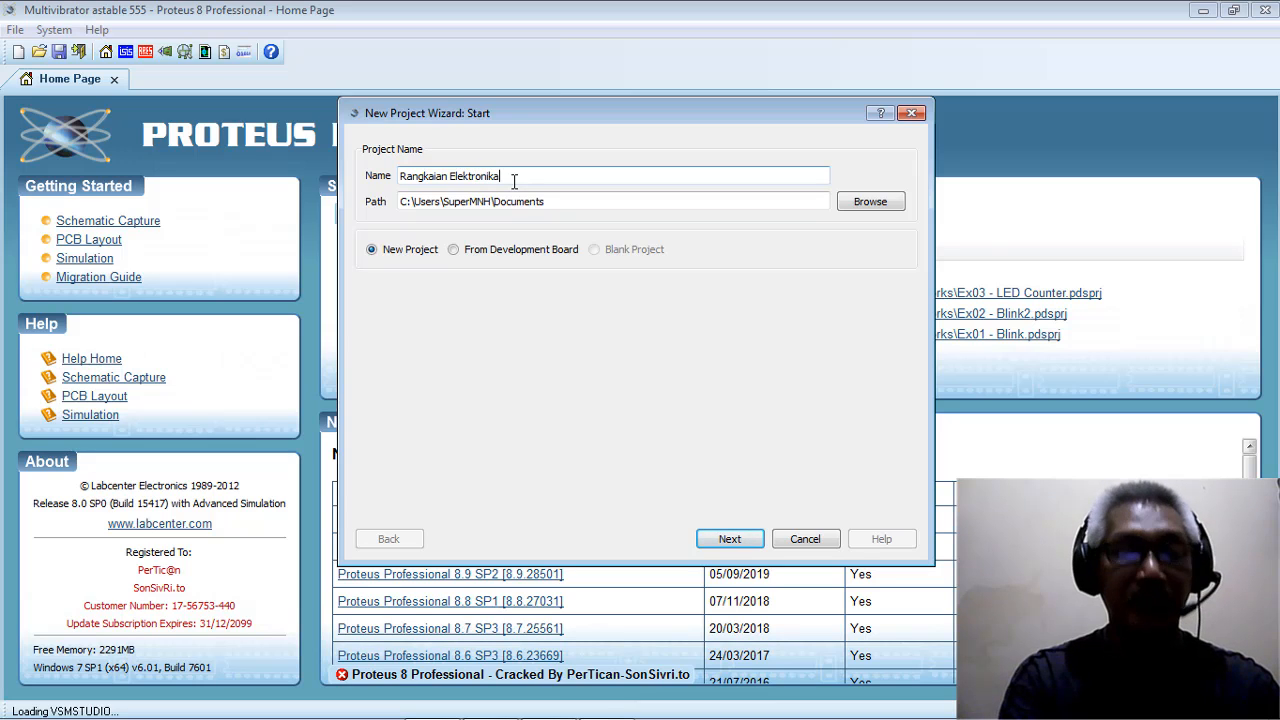
type(" Dasar")
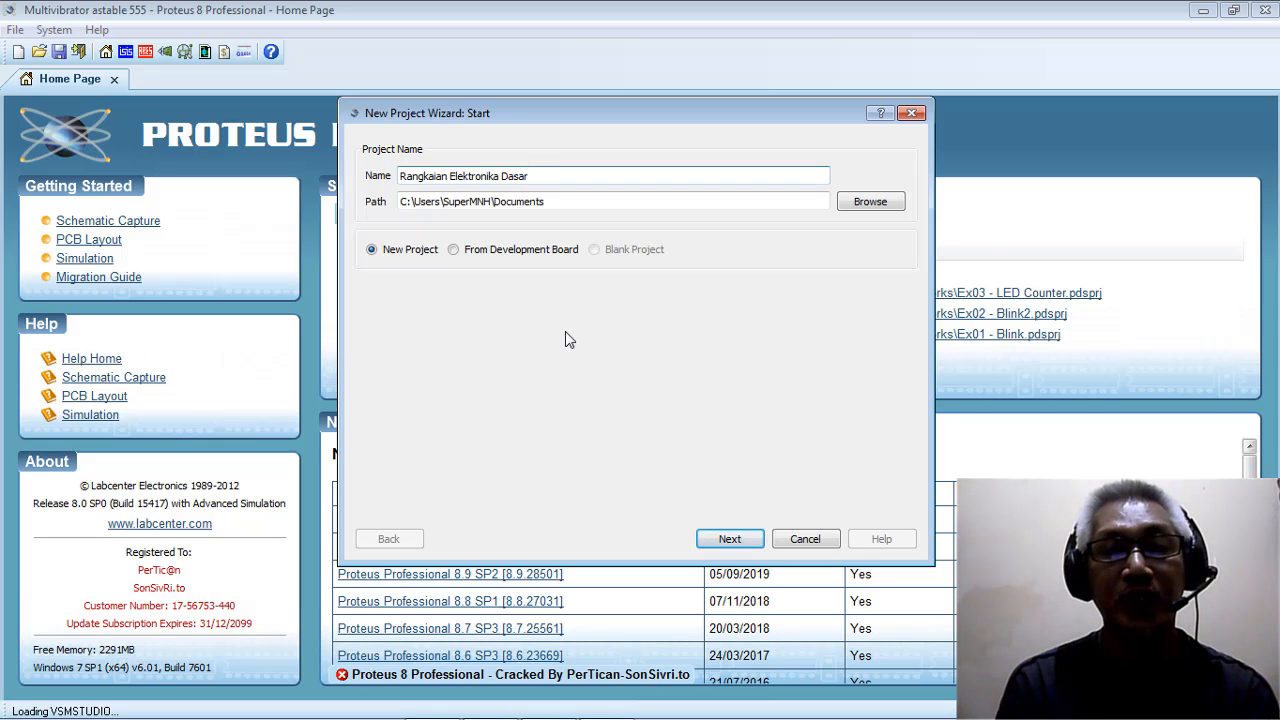
left_click(722, 548)
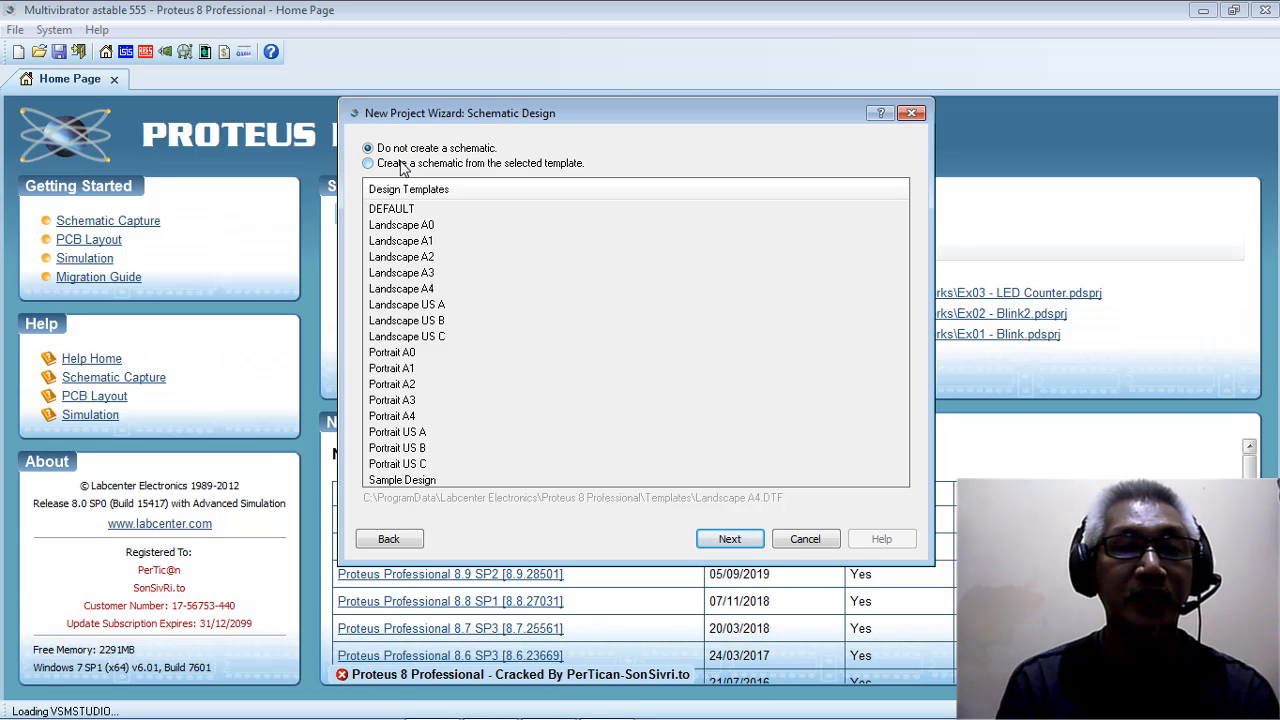
Step: Create the project with no schematic, PCB layout or firmware project in the wizard, and open Schematic Capture for it
left_click(402, 164)
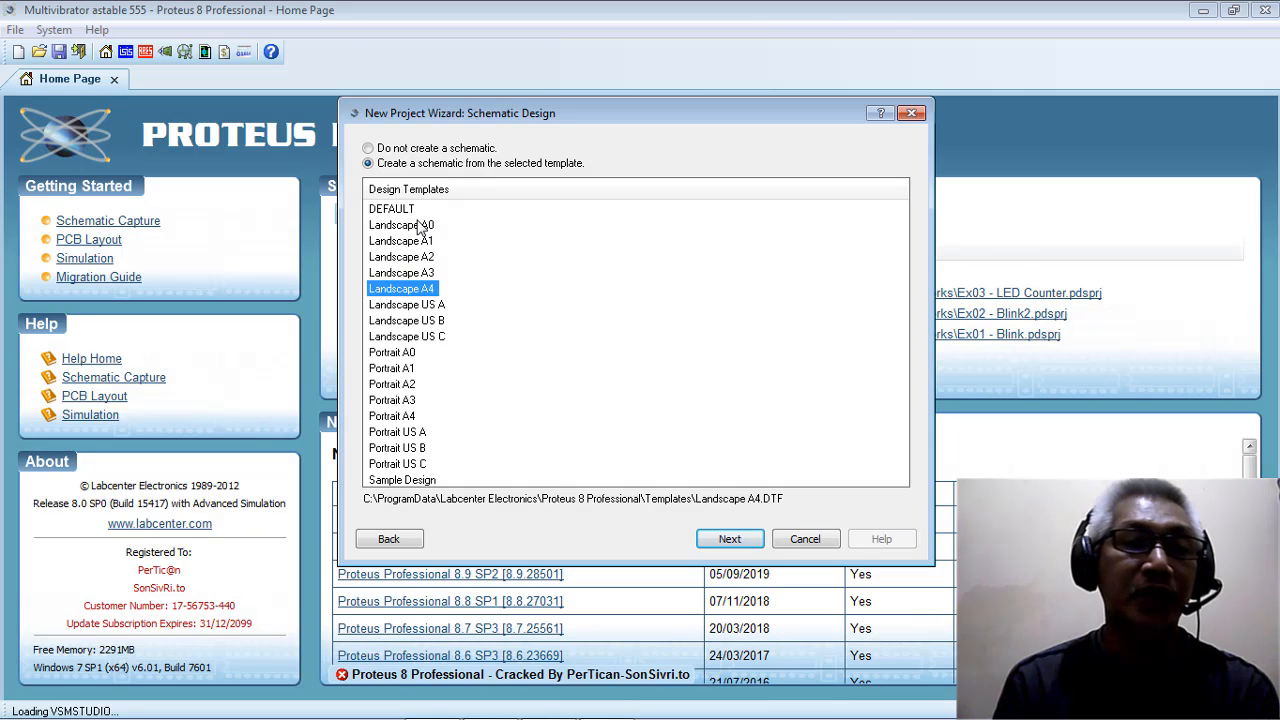
left_click(411, 149)
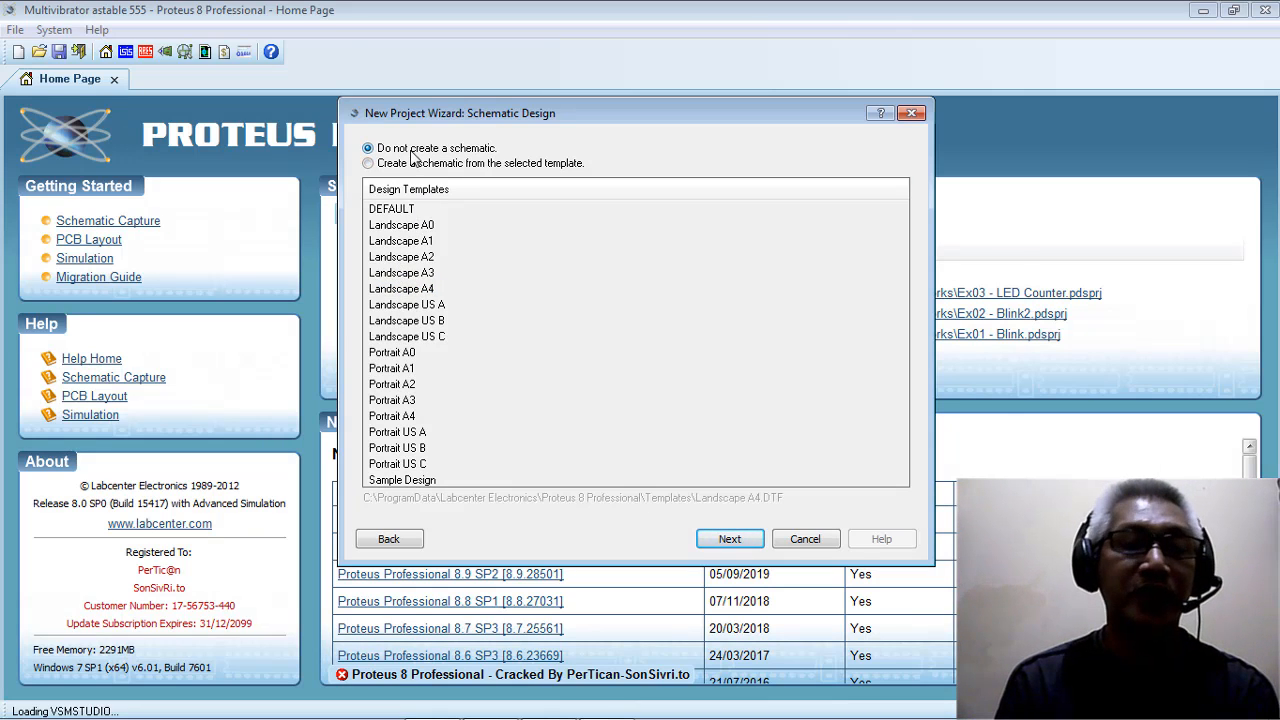
left_click(716, 542)
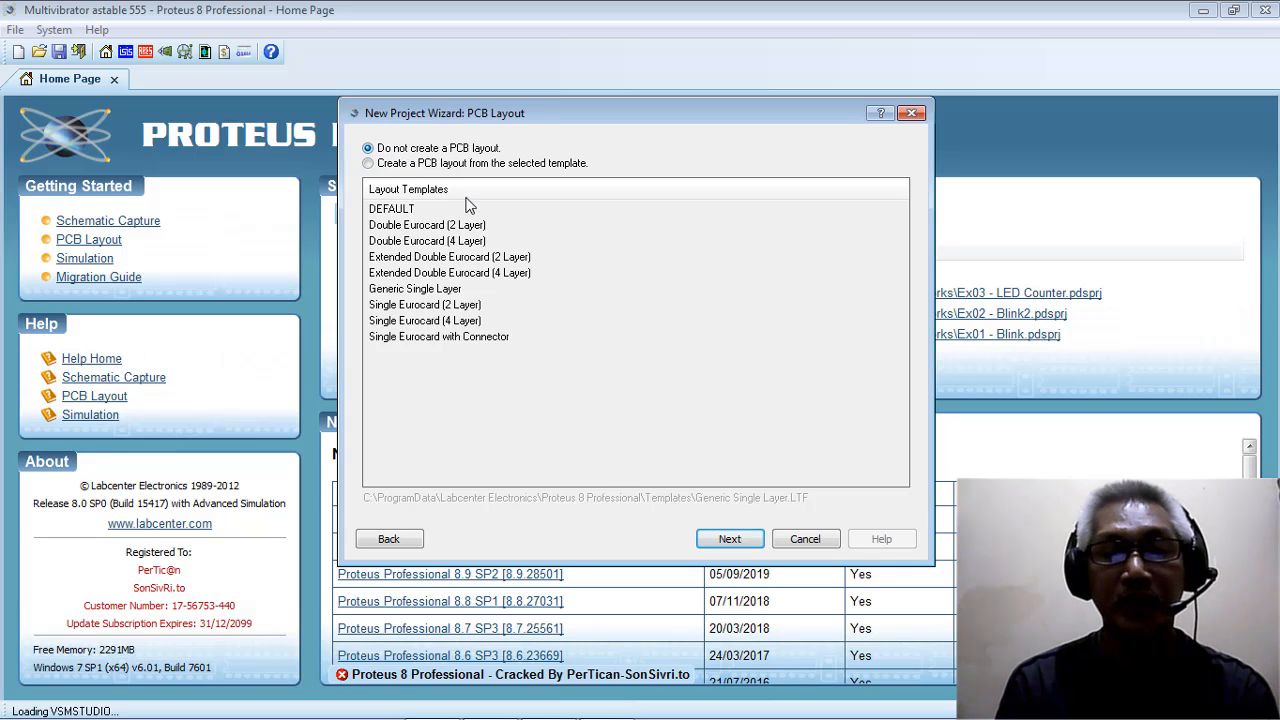
left_click(727, 541)
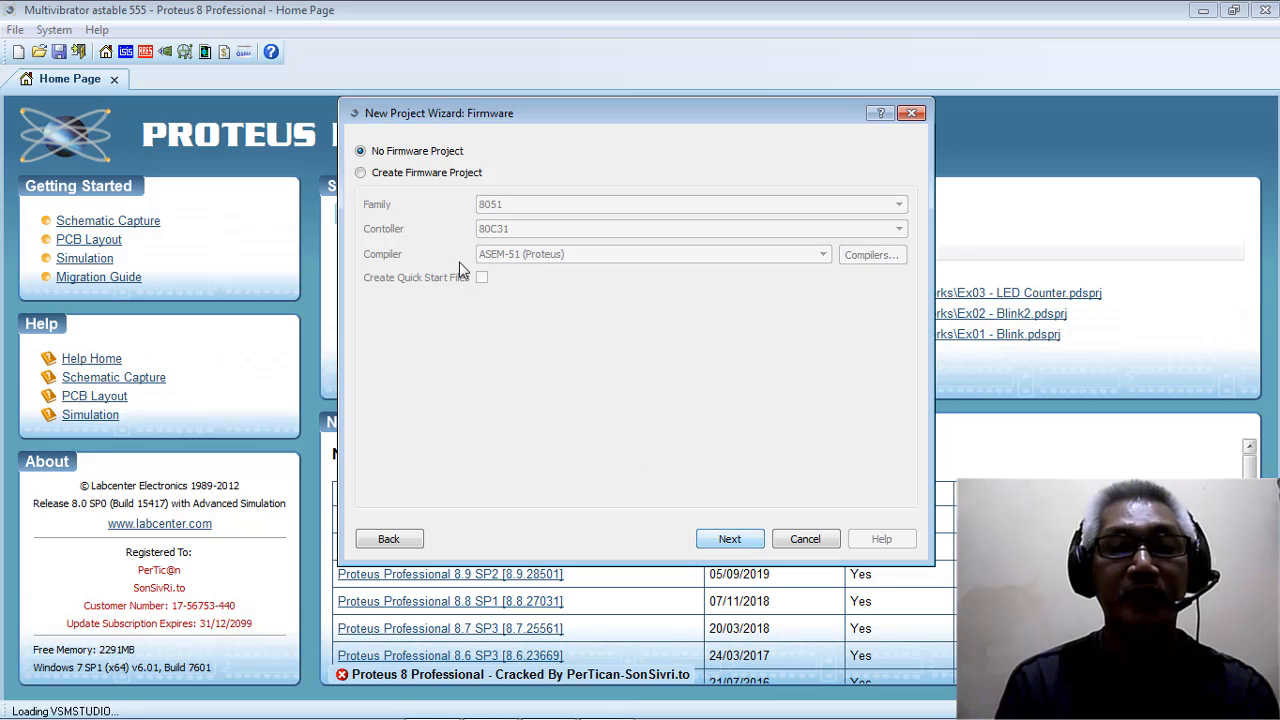
left_click(723, 541)
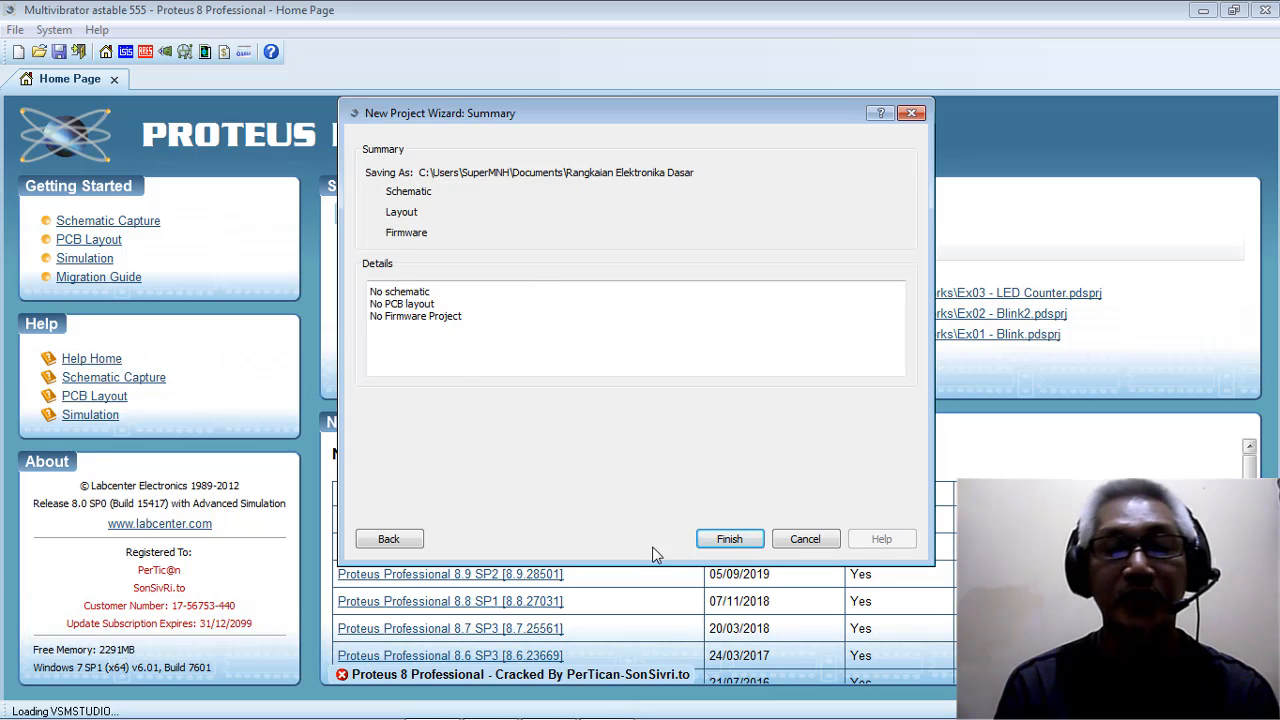
left_click(729, 539)
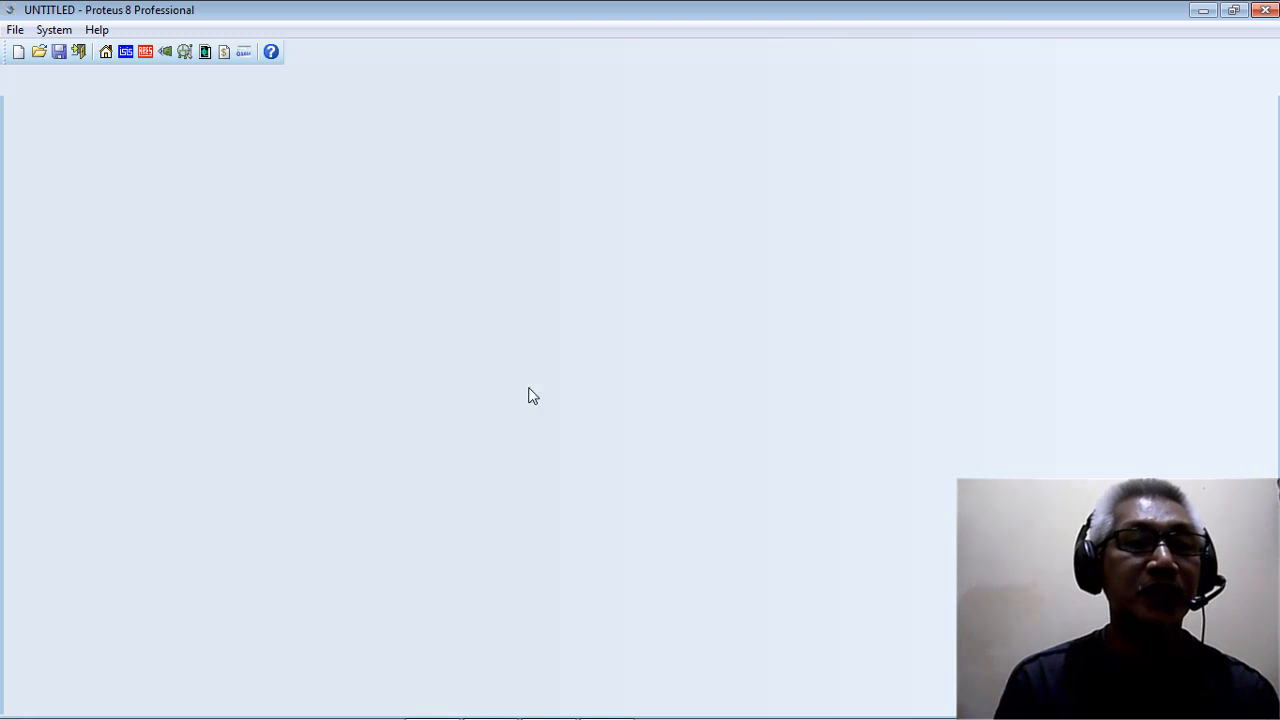
left_click(126, 54)
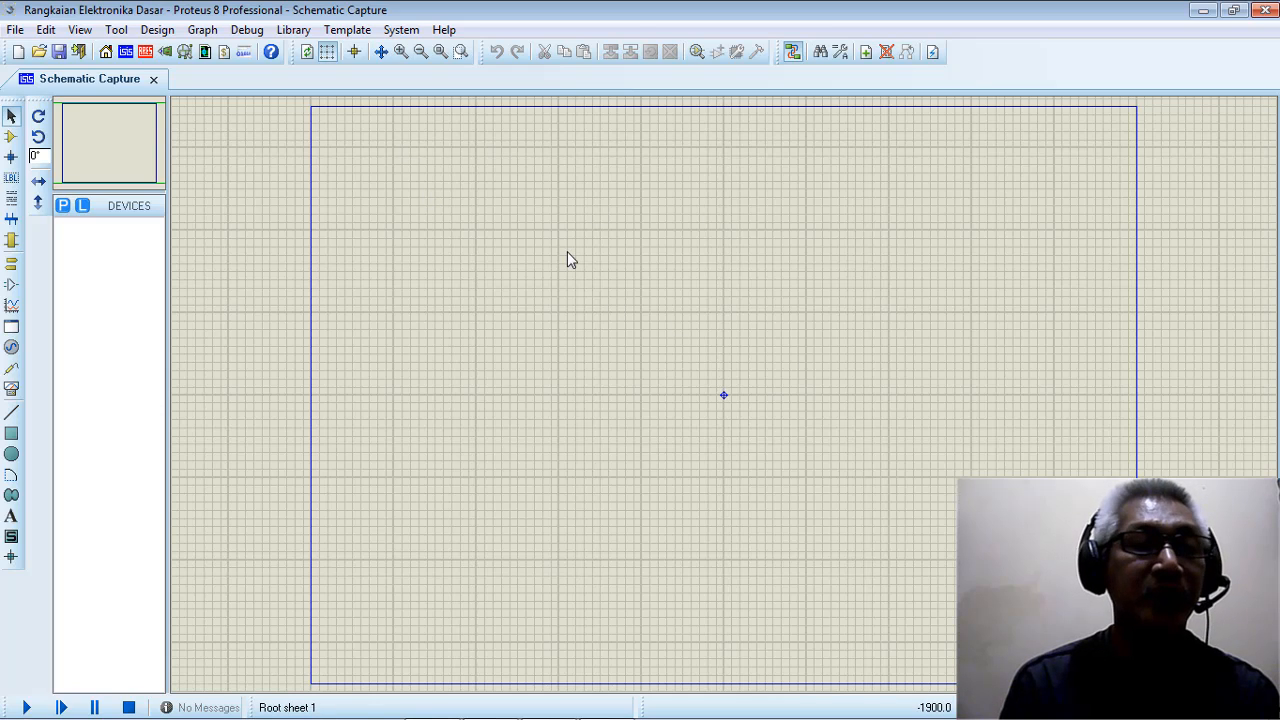
Step: Look through the component and junction dot modes and the virtual instruments, previewing the DC voltmeter
left_click(12, 142)
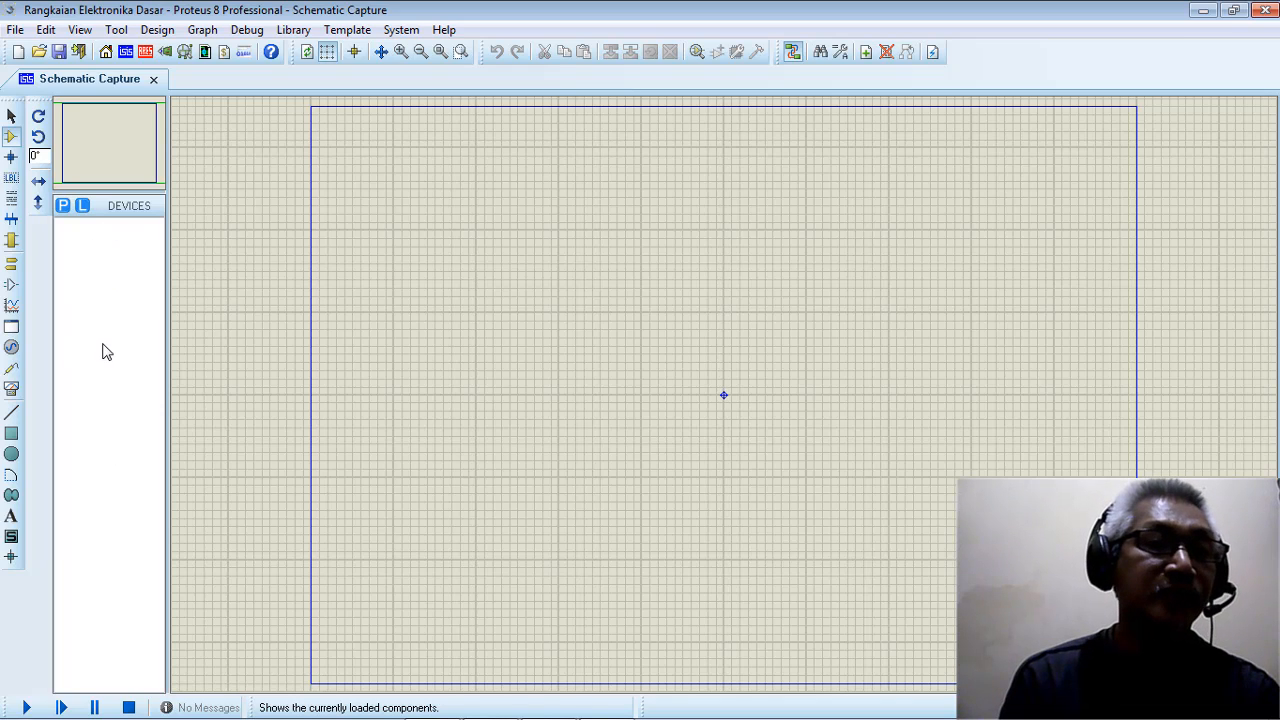
left_click(12, 159)
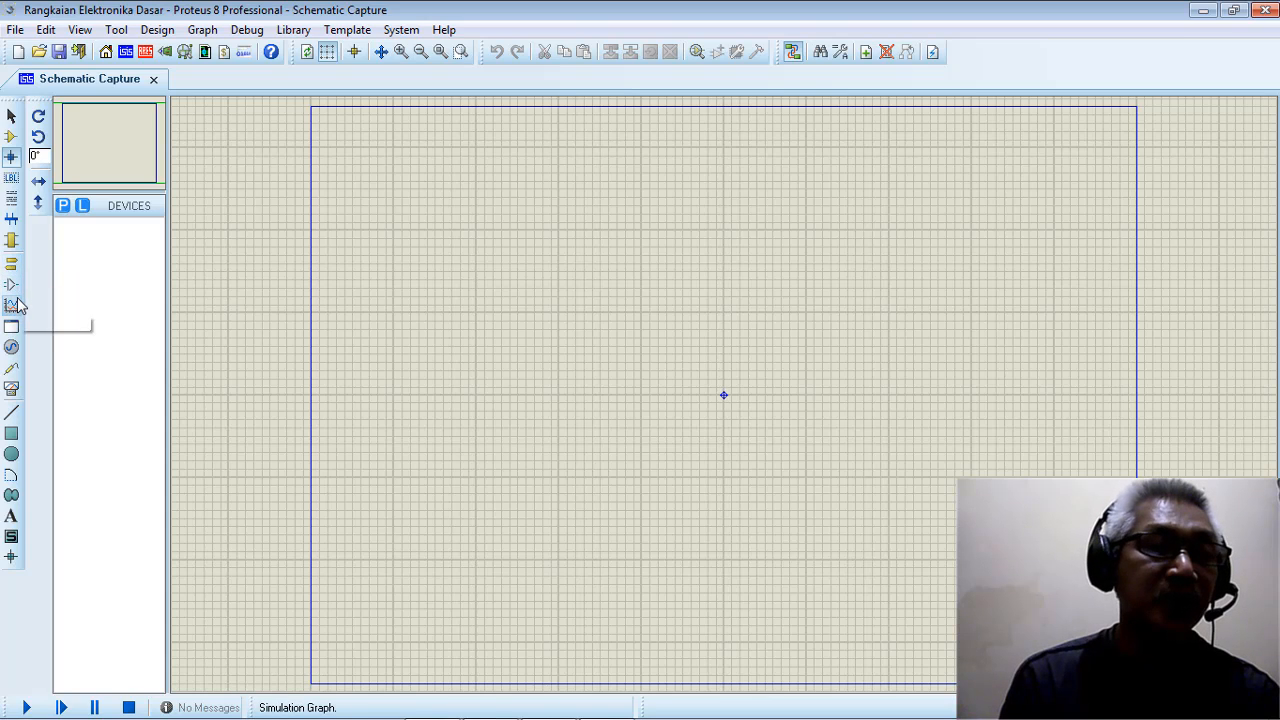
left_click(13, 391)
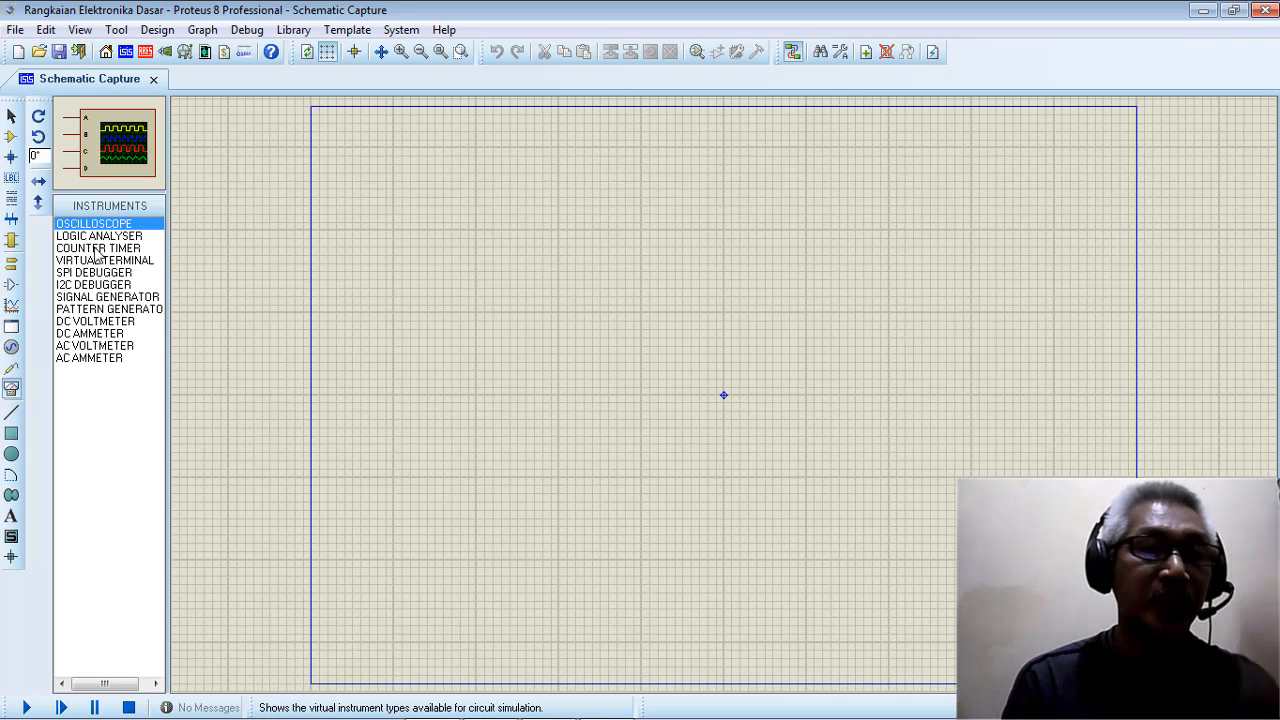
left_click(72, 326)
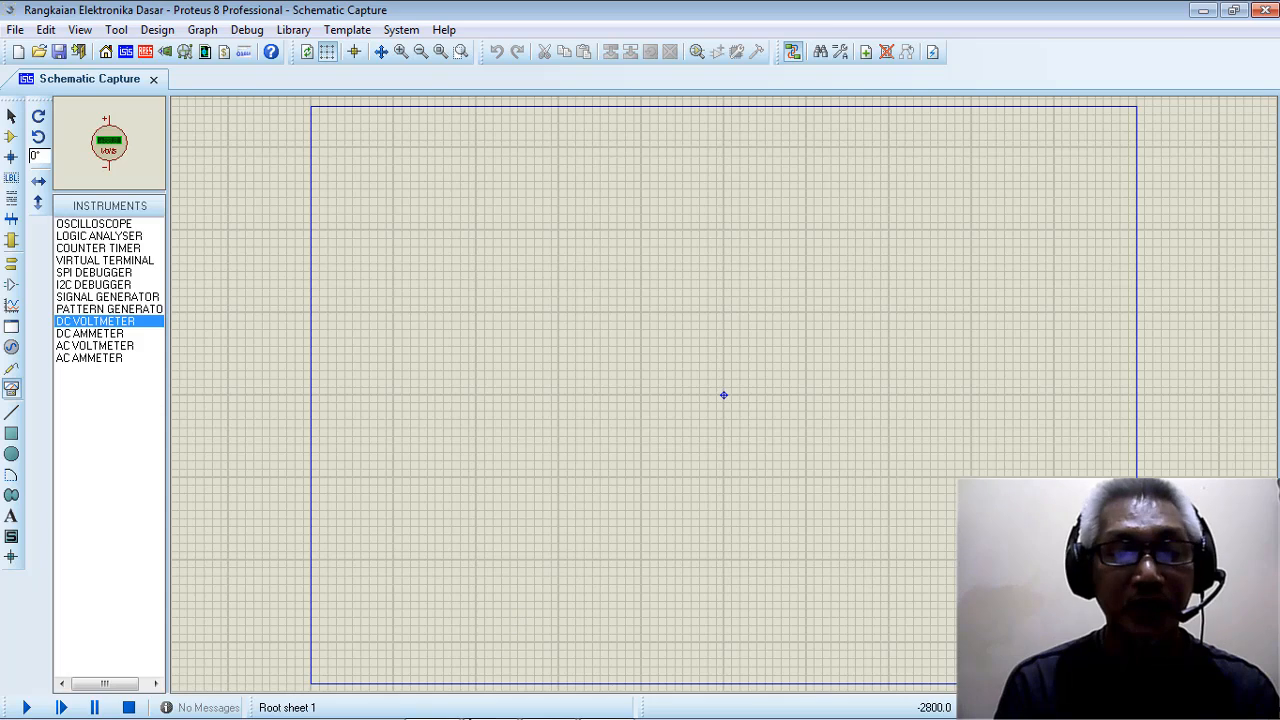
Step: Switch to Windows Photo Viewer to examine the reference LED circuit diagram, and return to Proteus
left_click(519, 567)
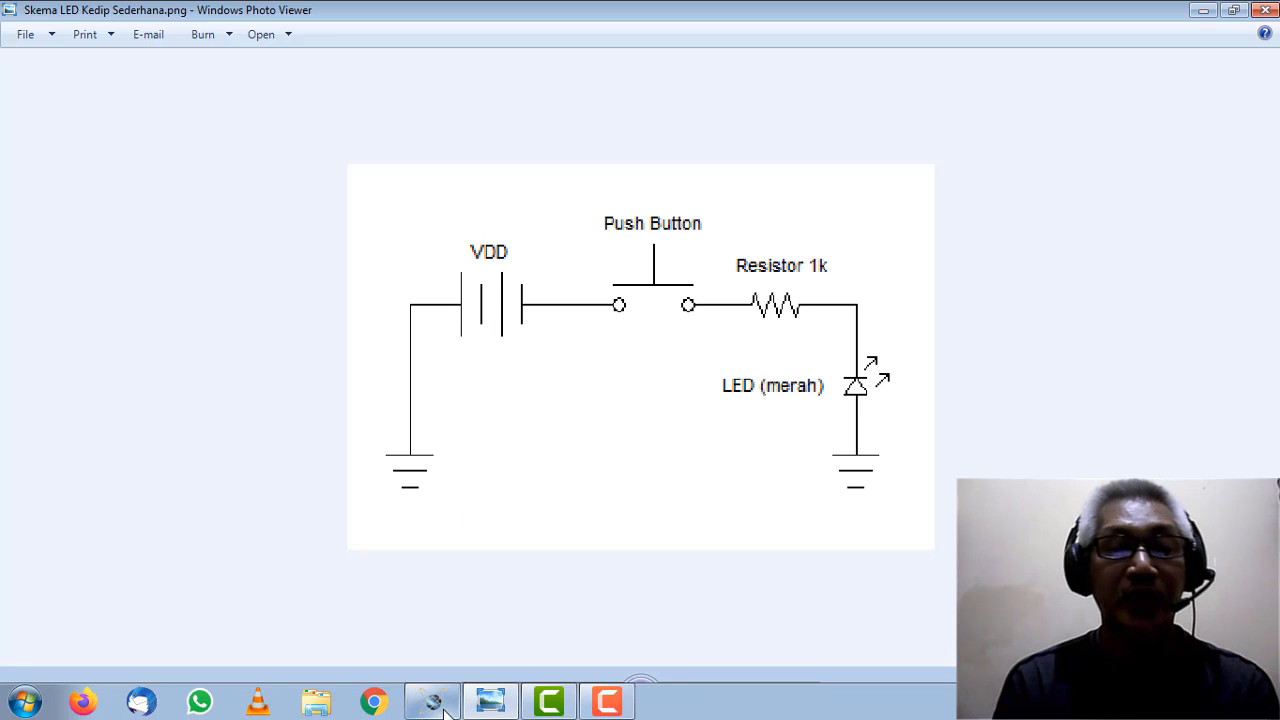
left_click(445, 708)
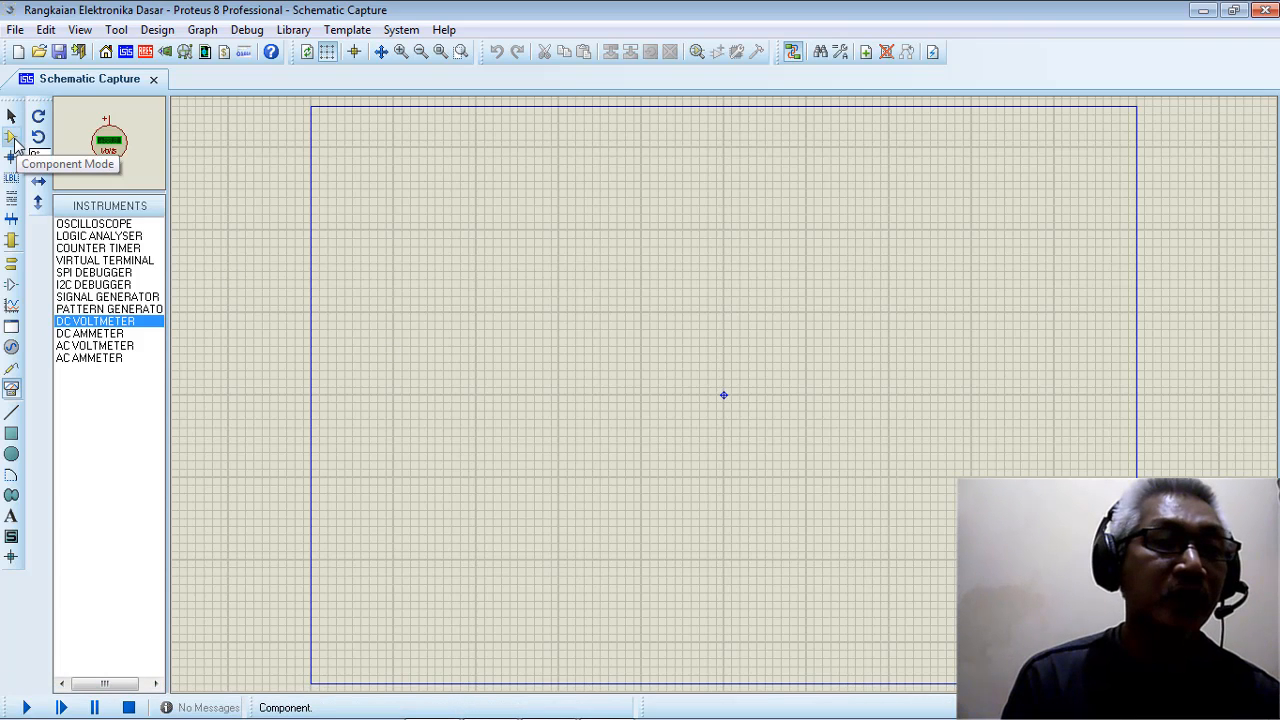
Step: Search the device library for "led" in the Optoelectronics category and add LED-RED to the project's devices
left_click(12, 139)
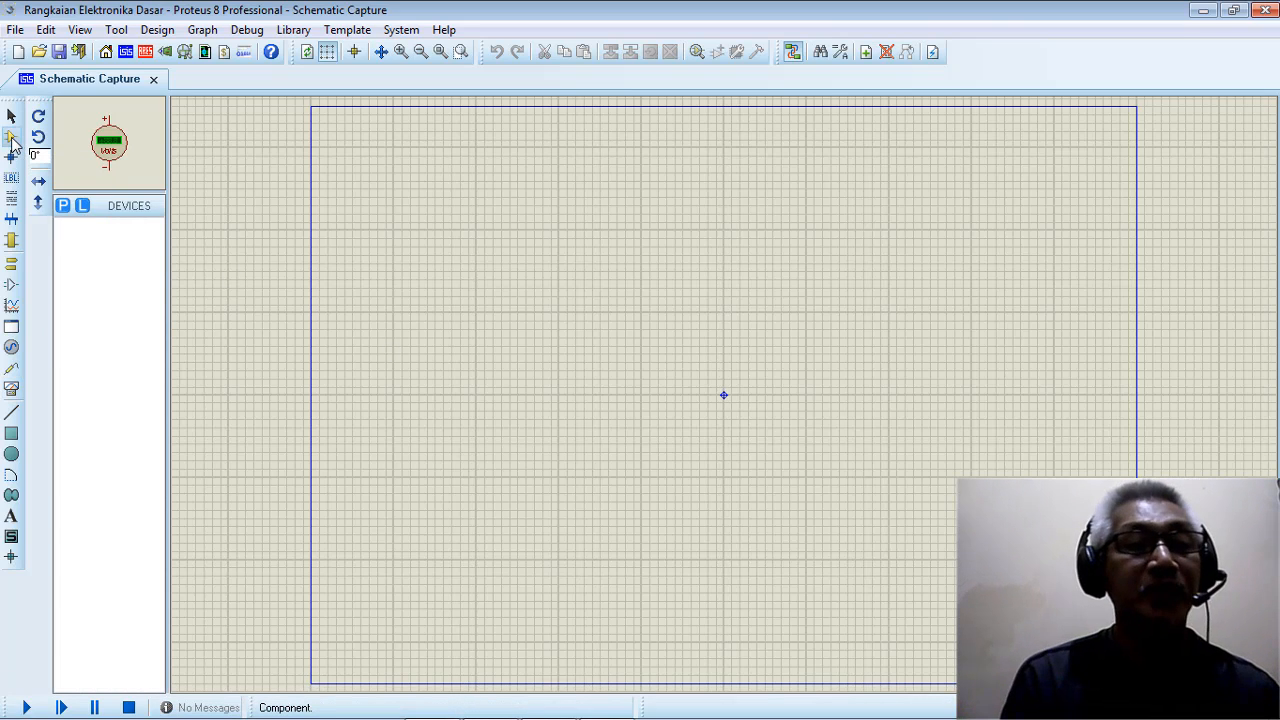
left_click(60, 205)
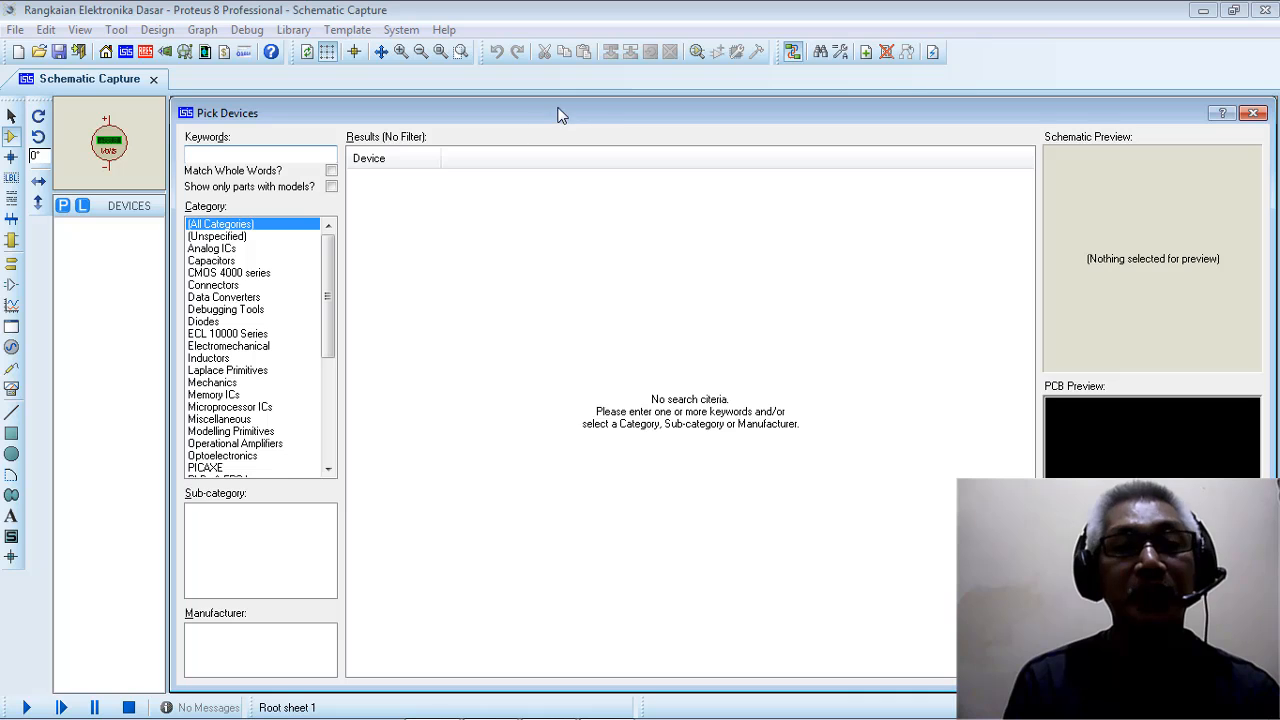
left_click_drag(557, 113, 597, 66)
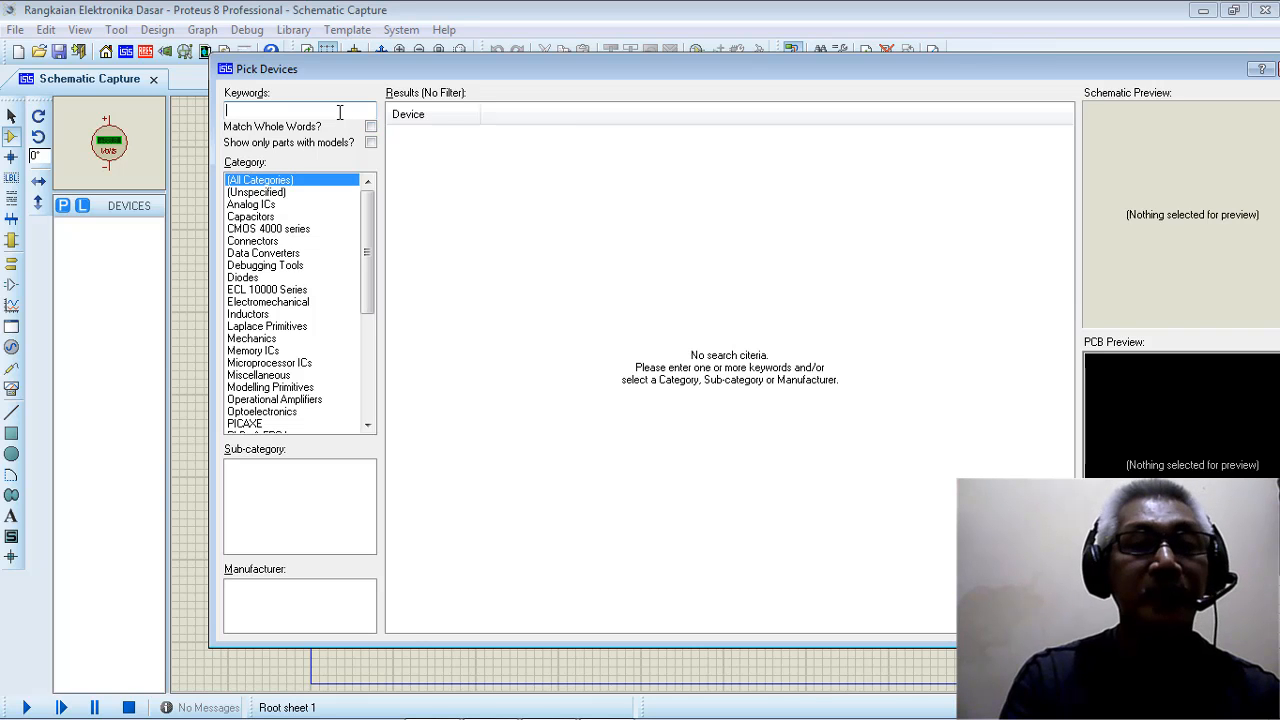
type("d")
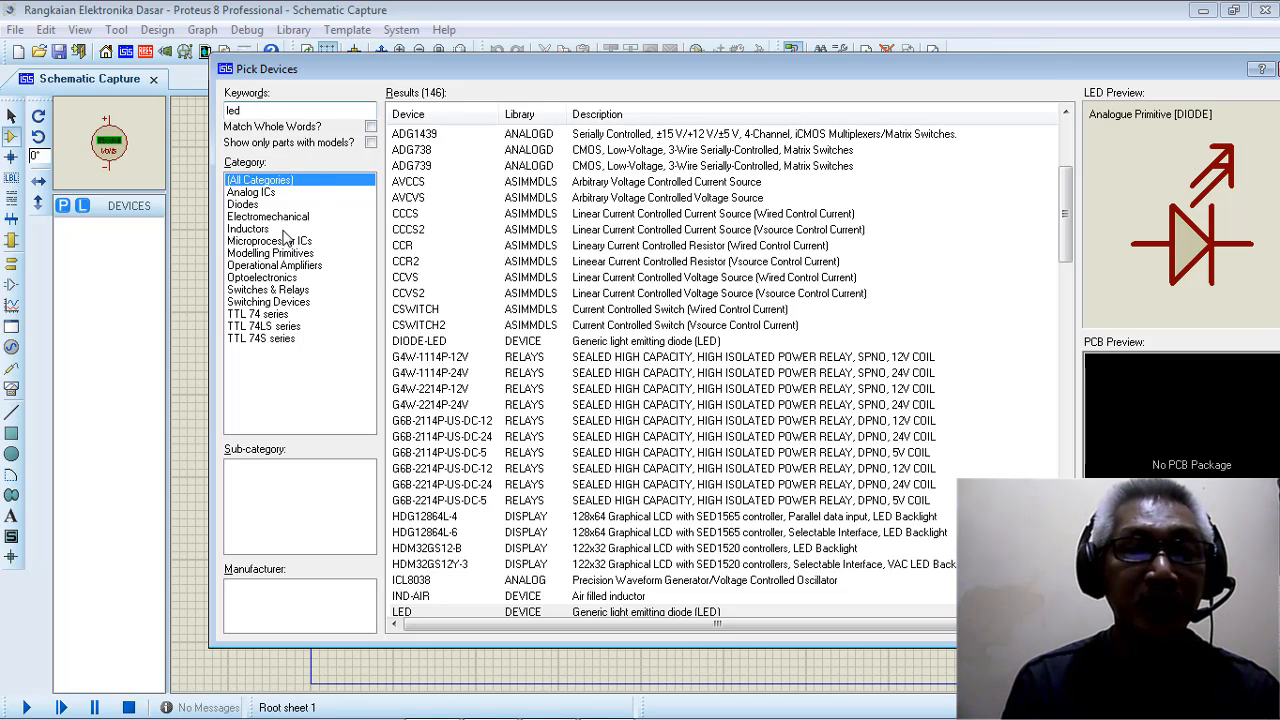
left_click(250, 278)
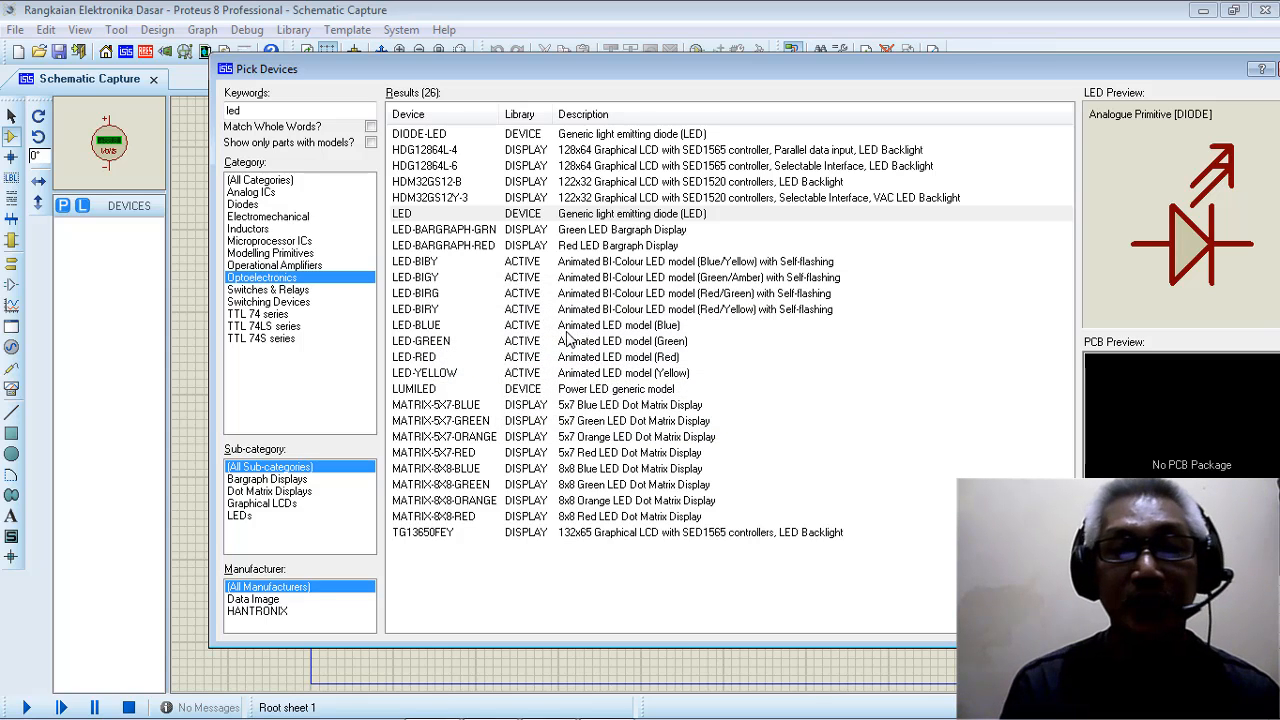
left_click(432, 357)
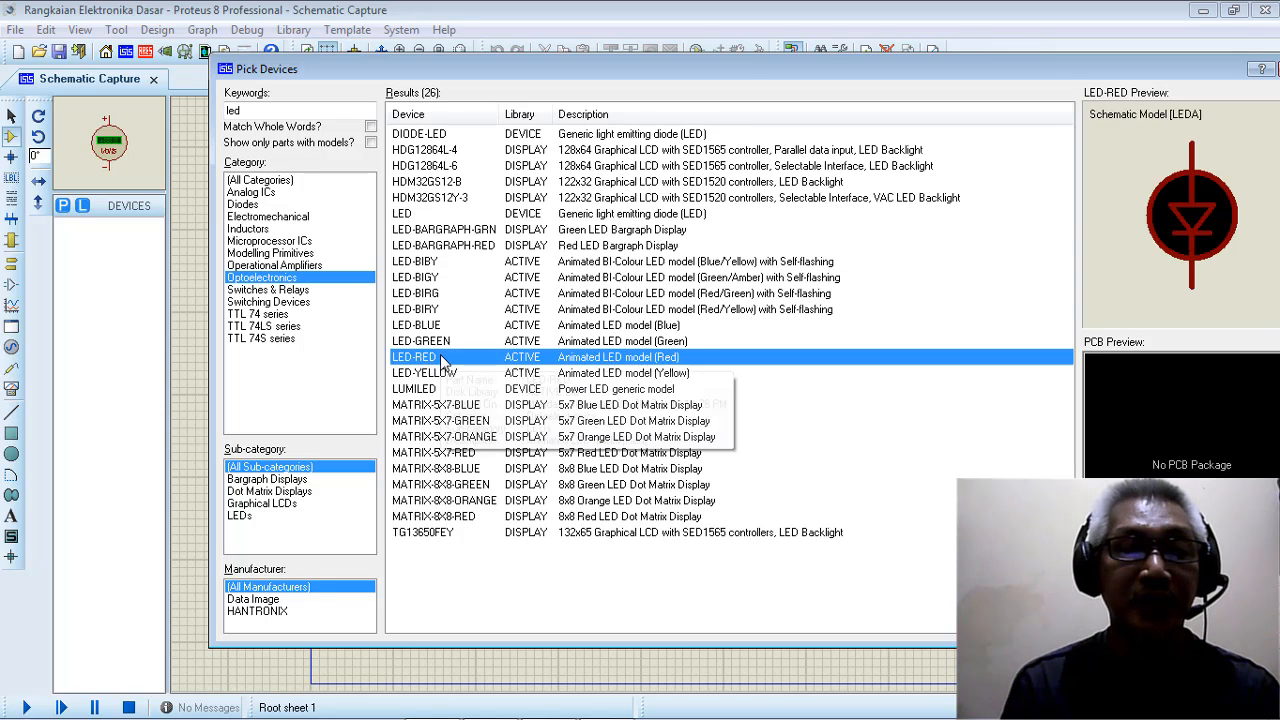
double_click(440, 357)
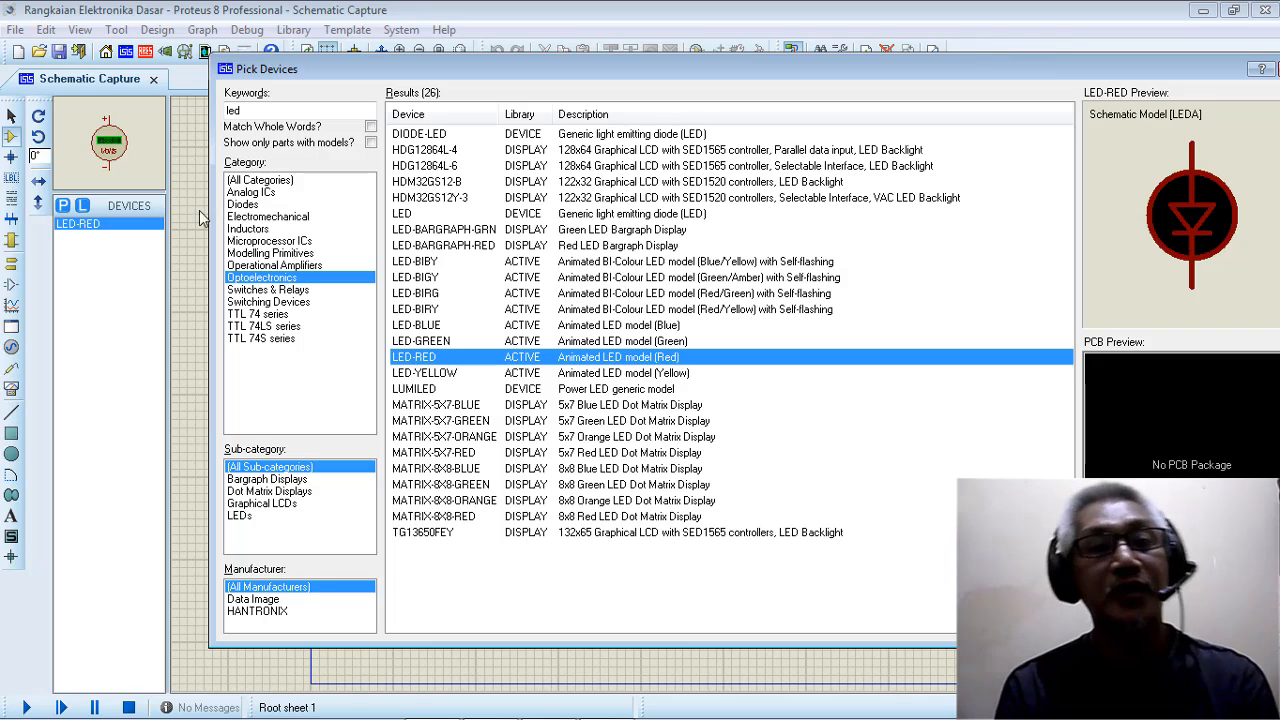
Step: Search the device library for "resistor" in the Resistors category, 0.6W Metal Film sub-category, and add MINRES100K to the project's devices
double_click(296, 107)
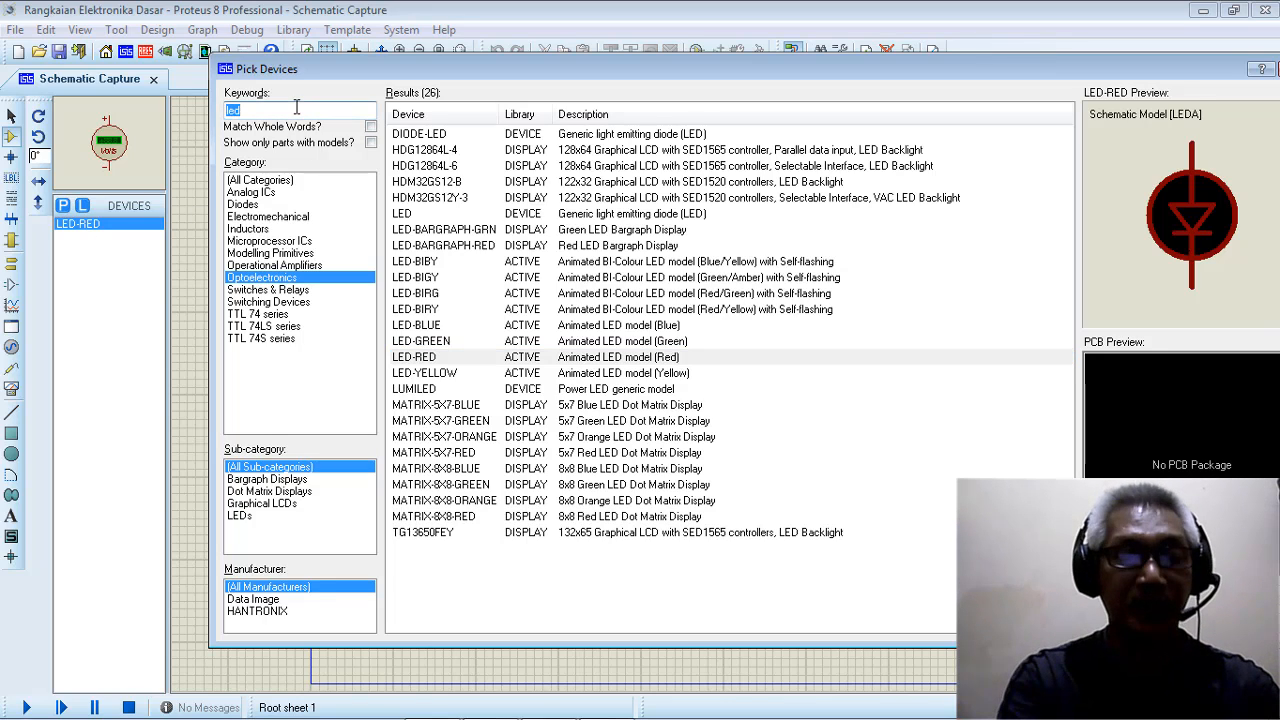
type("resistor")
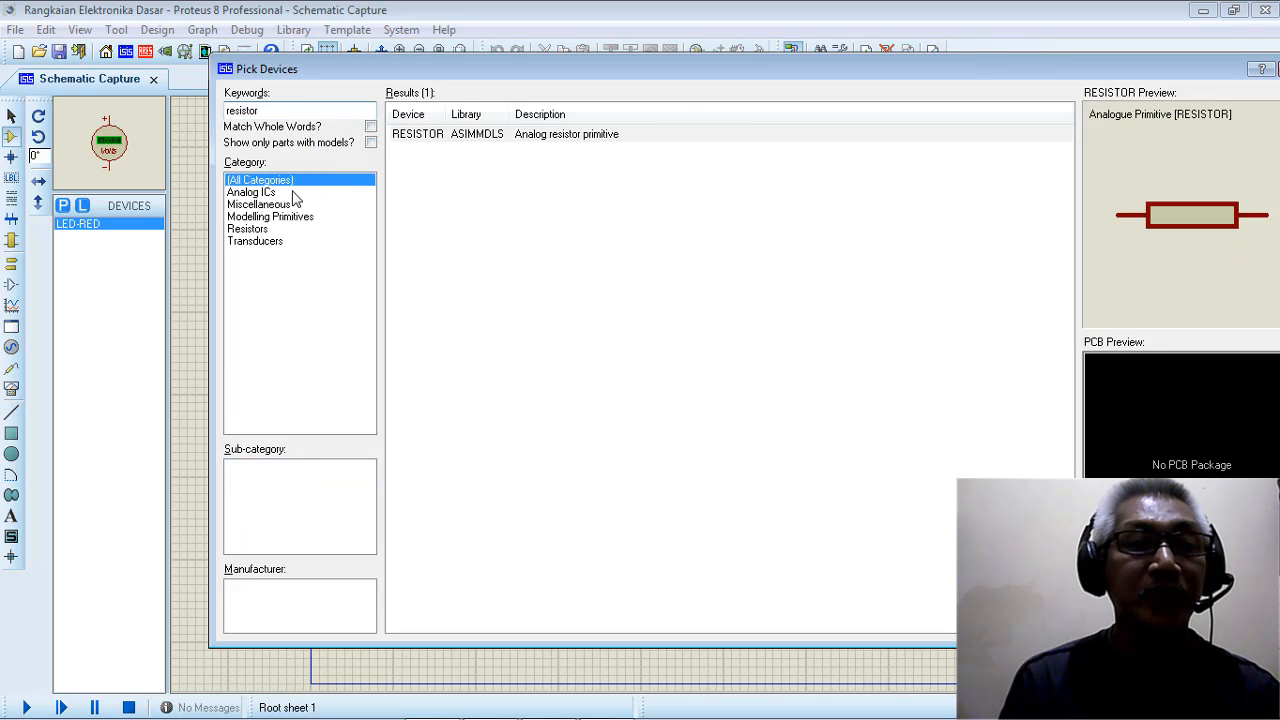
left_click(256, 230)
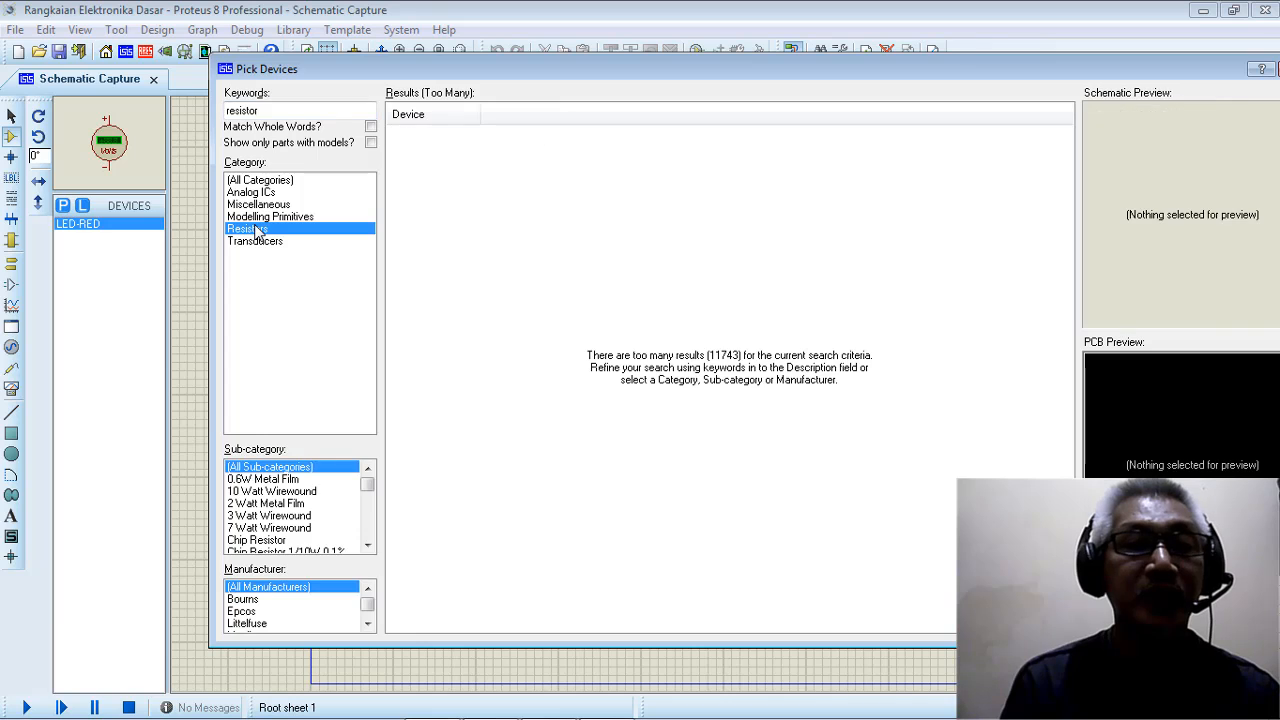
left_click(258, 217)
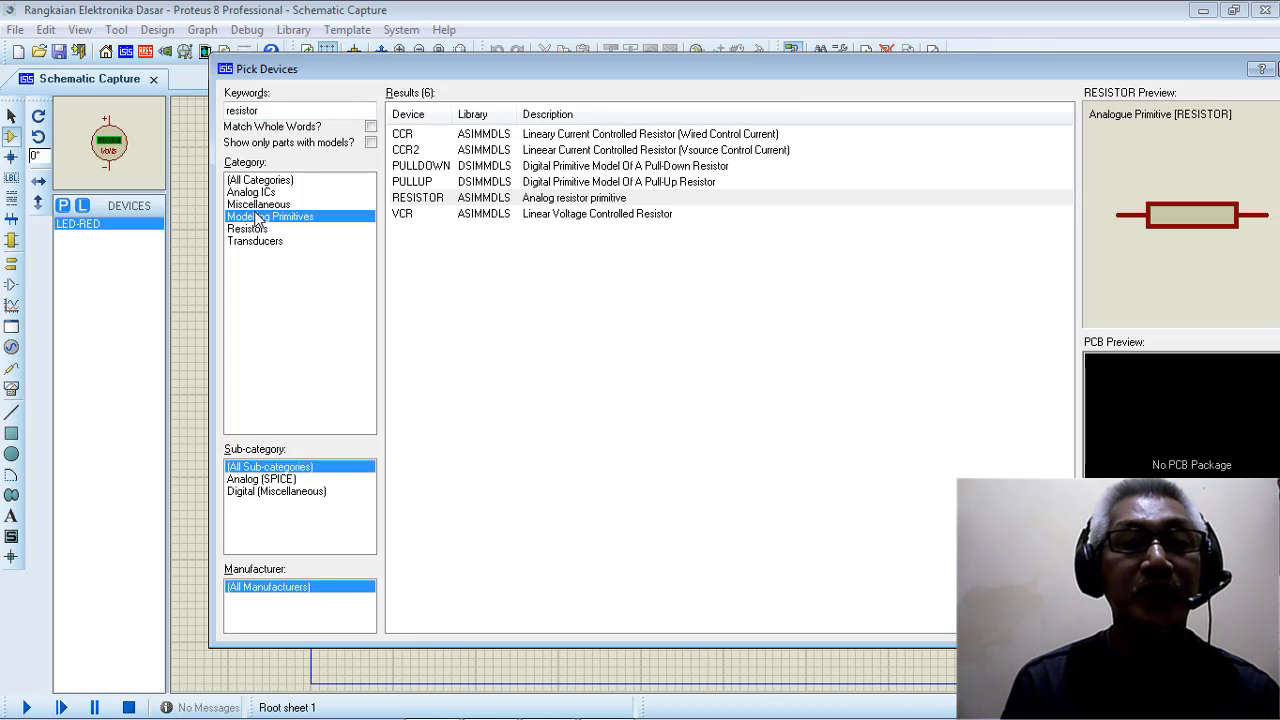
left_click(258, 230)
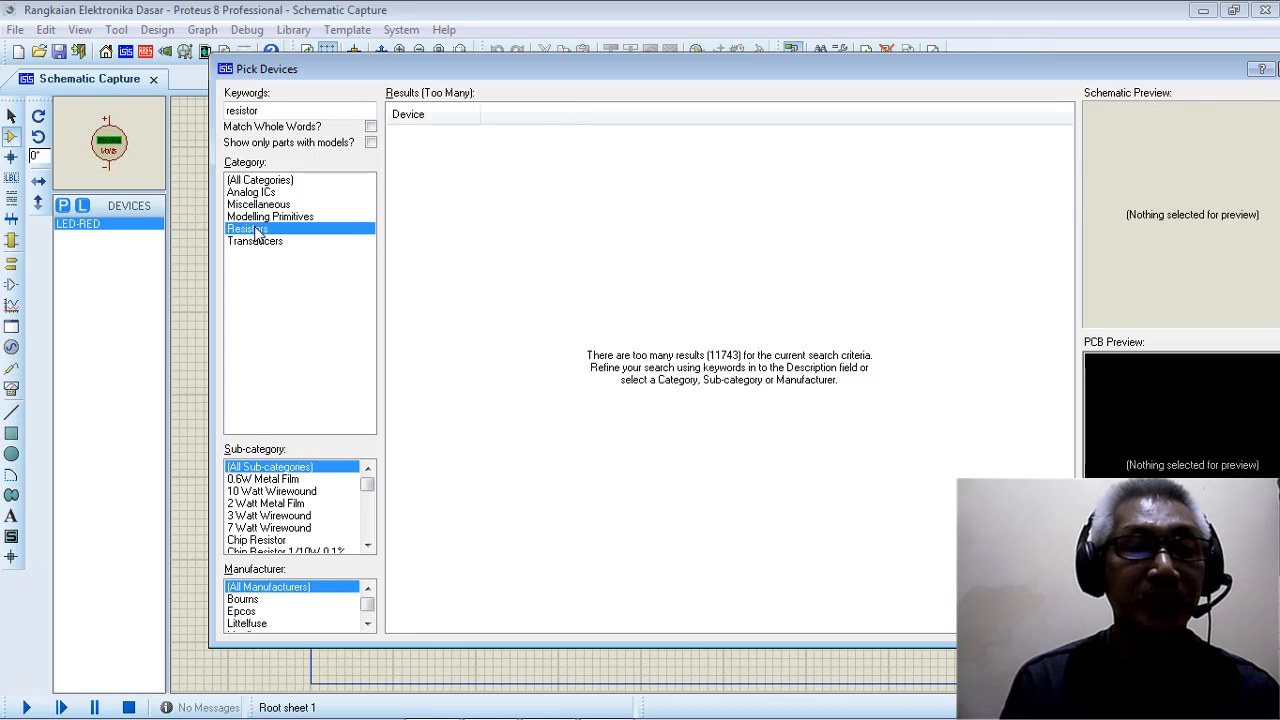
left_click(262, 480)
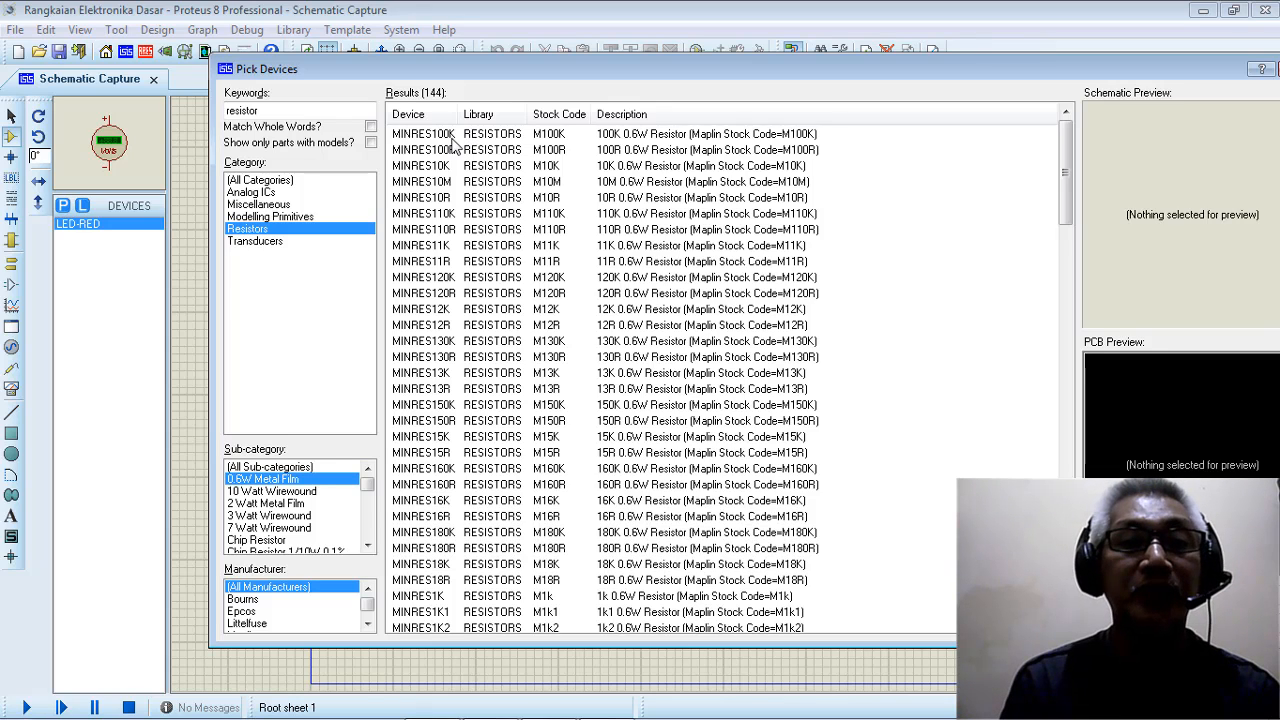
mouse_move(445, 141)
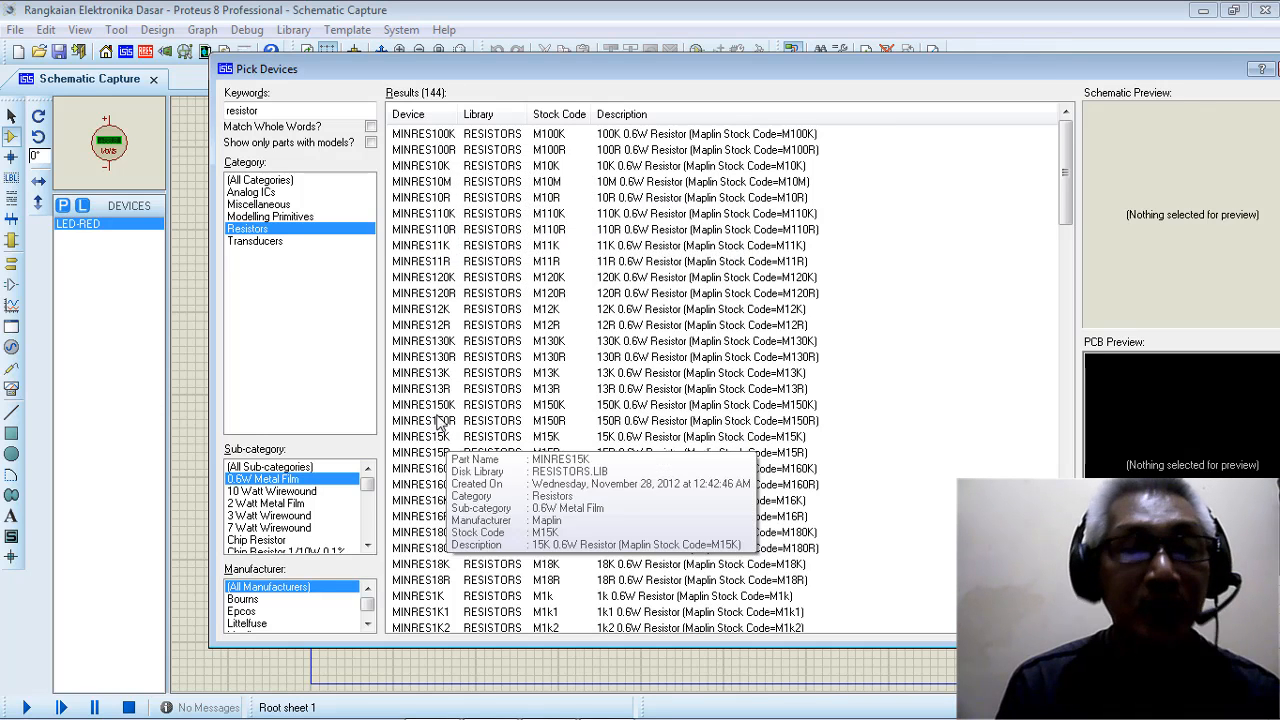
left_click(432, 136)
double_click(432, 136)
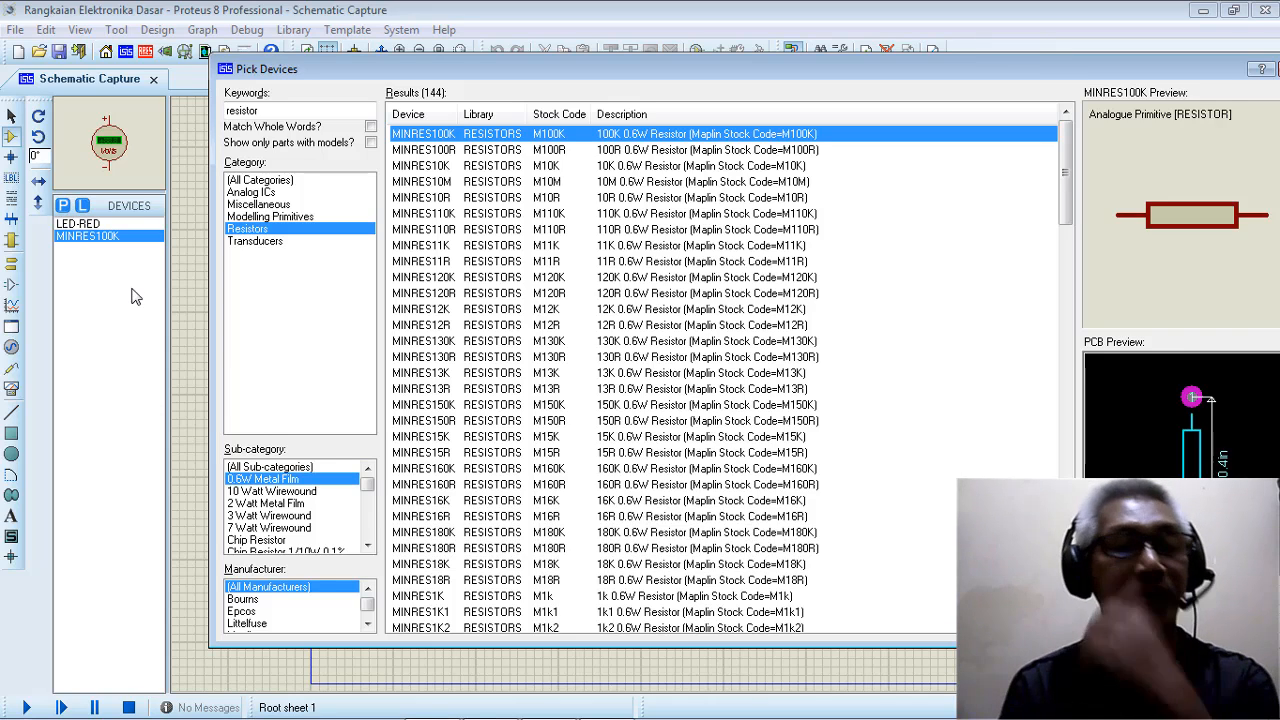
Step: Search the device library for "batter" and add the BATTERY DC Voltage Source from the ACTIVE library to the project's devices
double_click(300, 113)
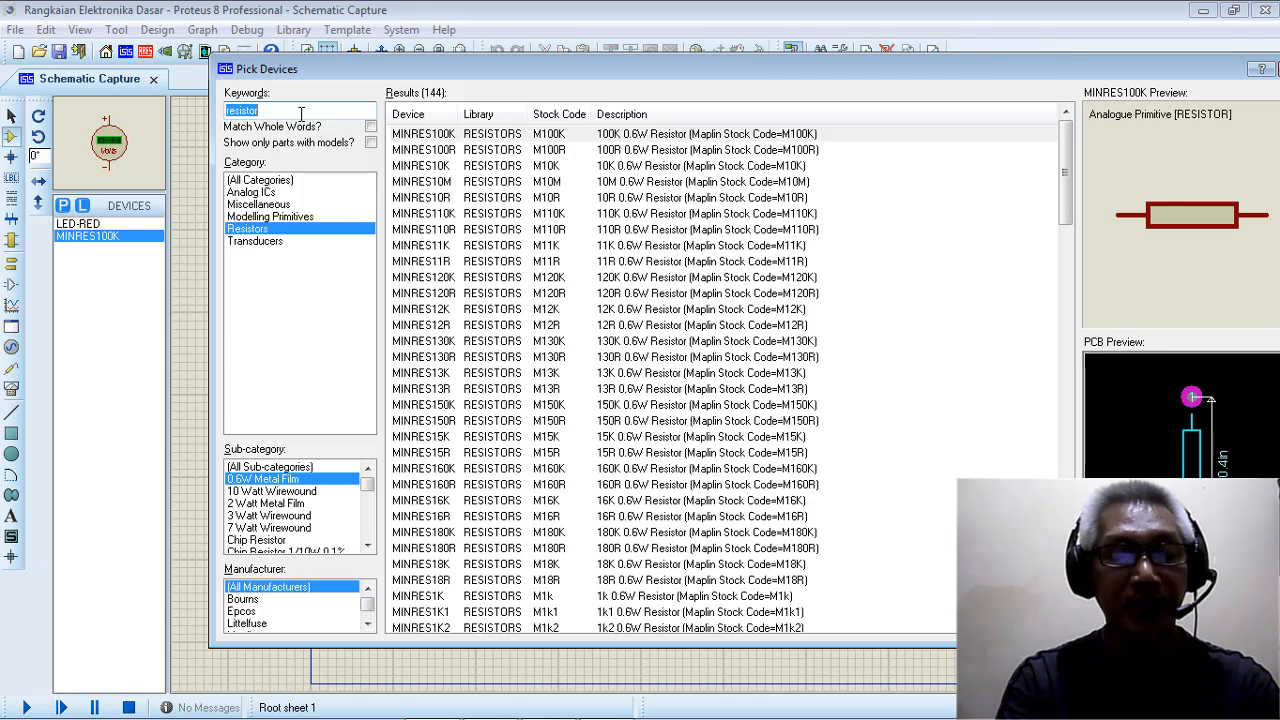
type("batter")
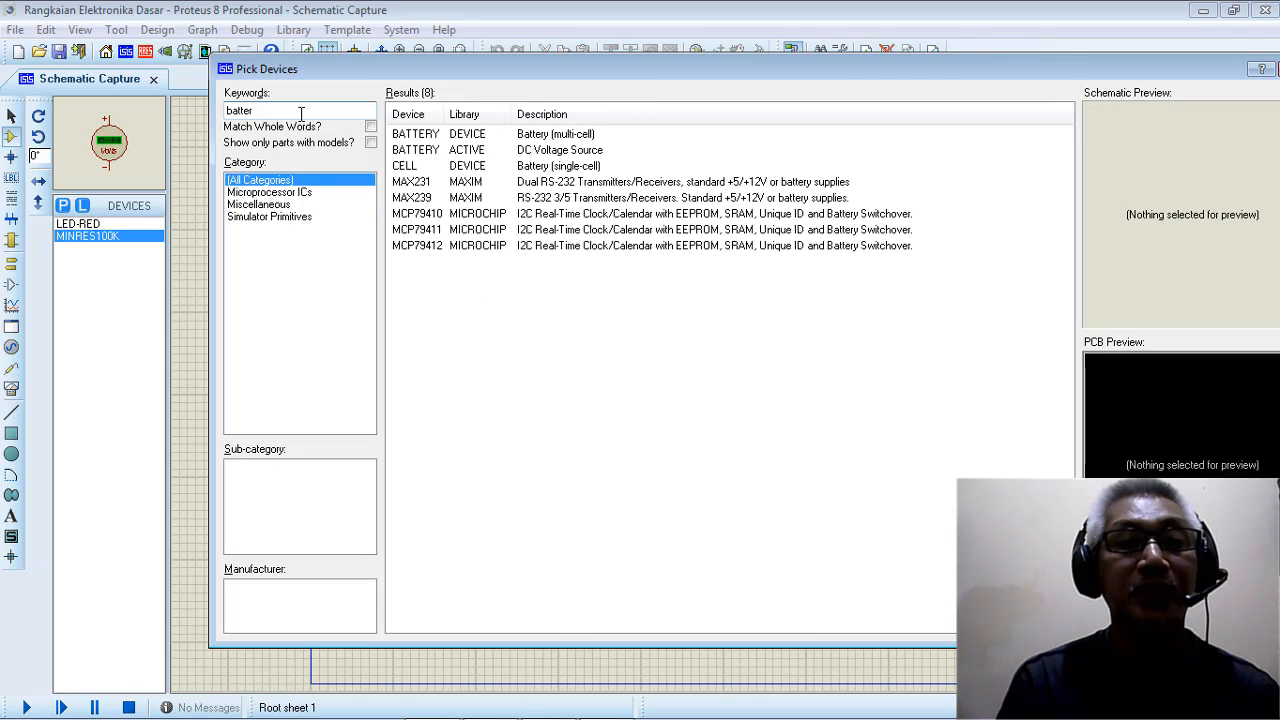
left_click(428, 150)
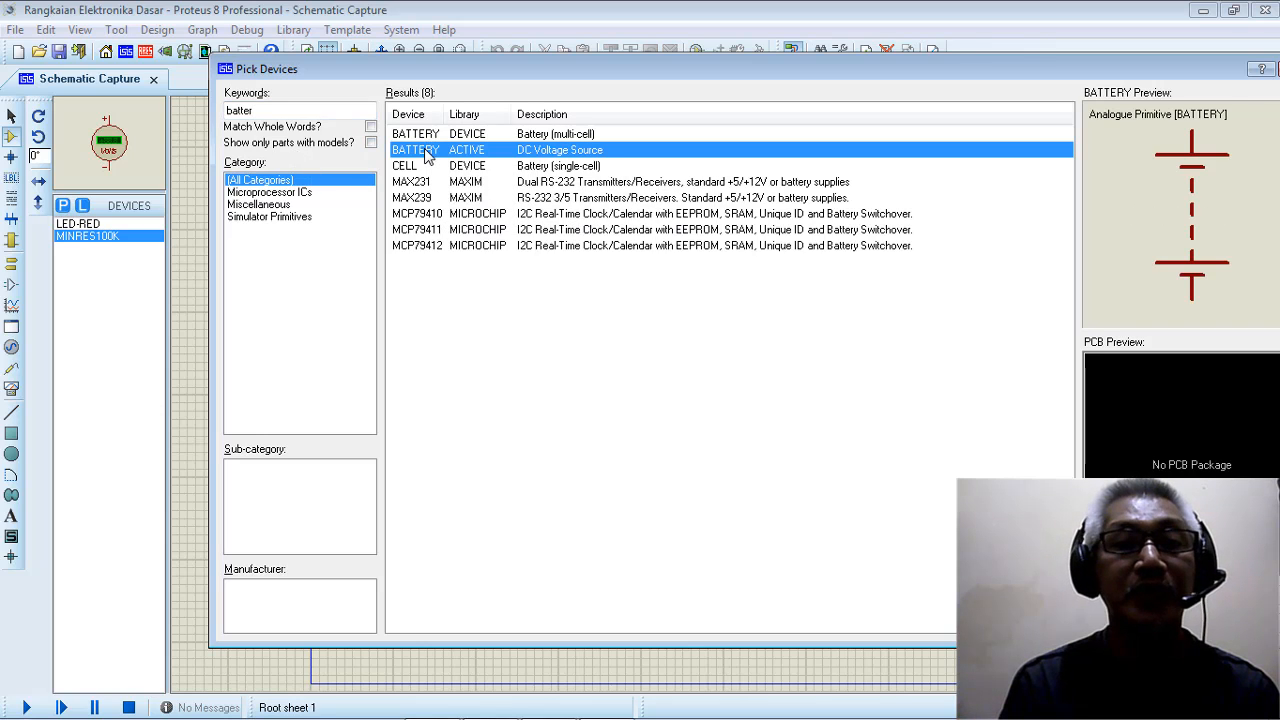
double_click(428, 150)
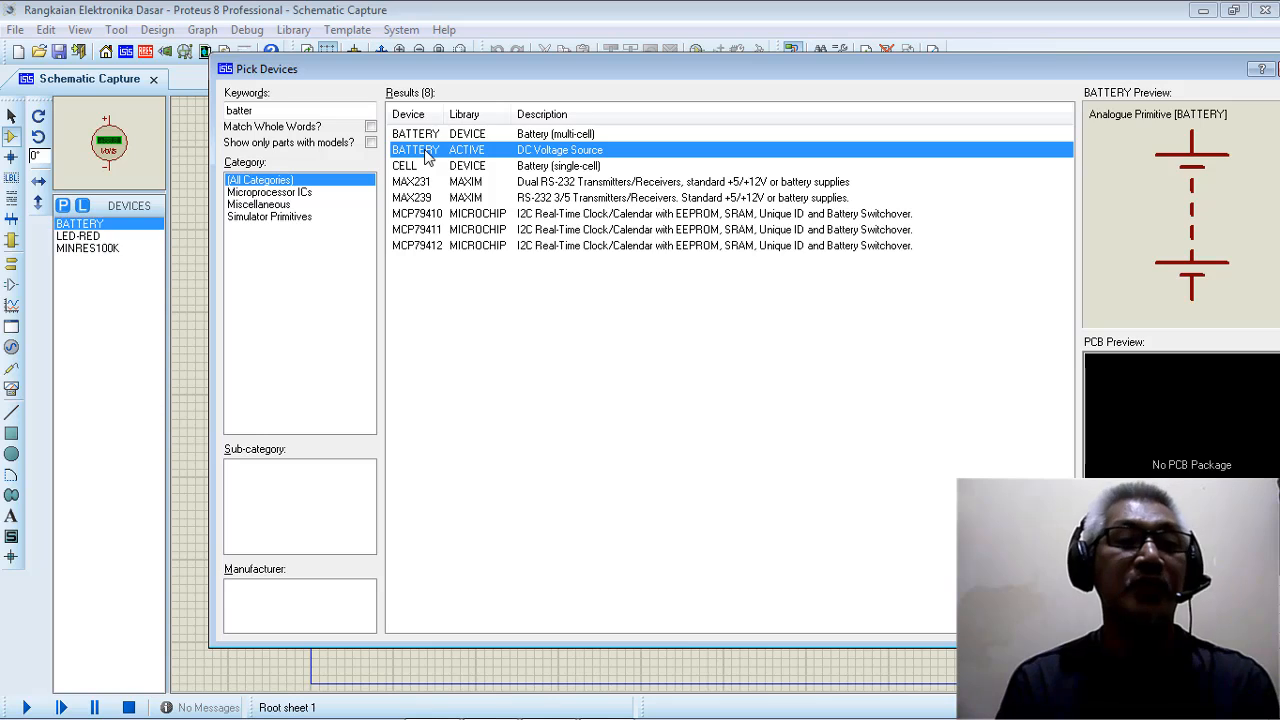
Step: Search the device library for "switch" and narrow the results to the Switches sub-category of Switches & Relays
left_click(277, 112)
double_click(277, 112)
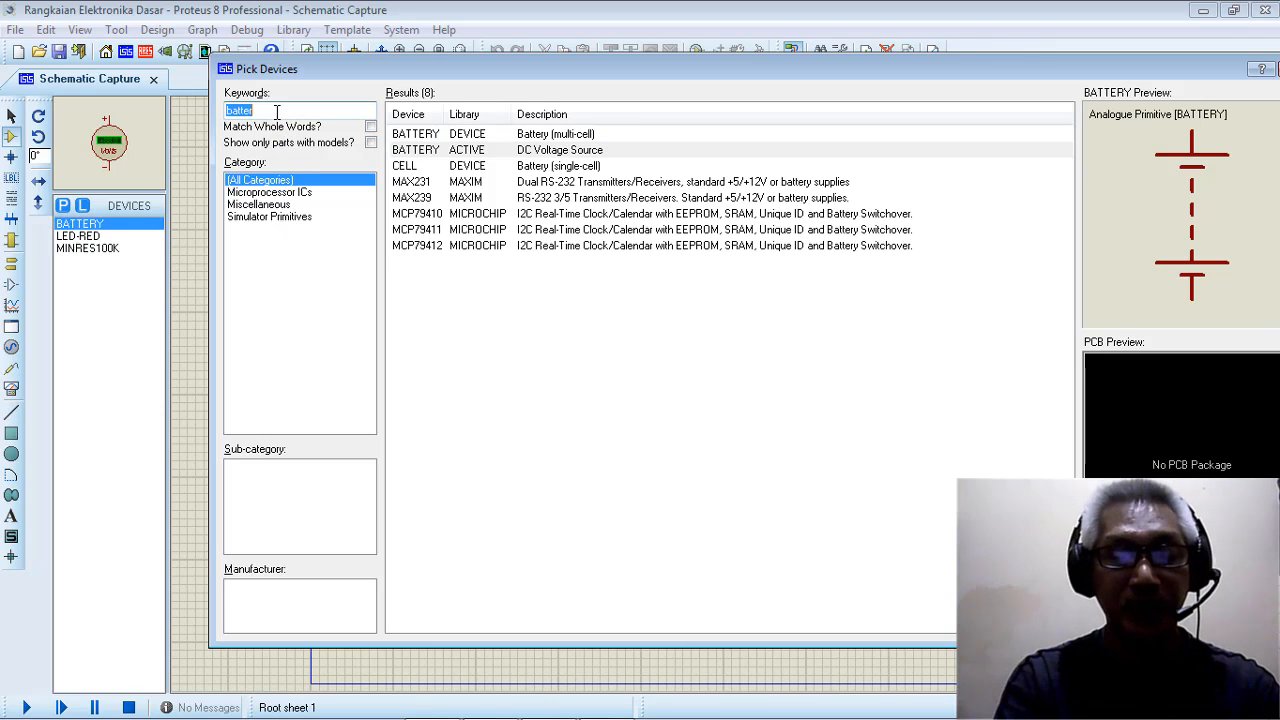
type("switch")
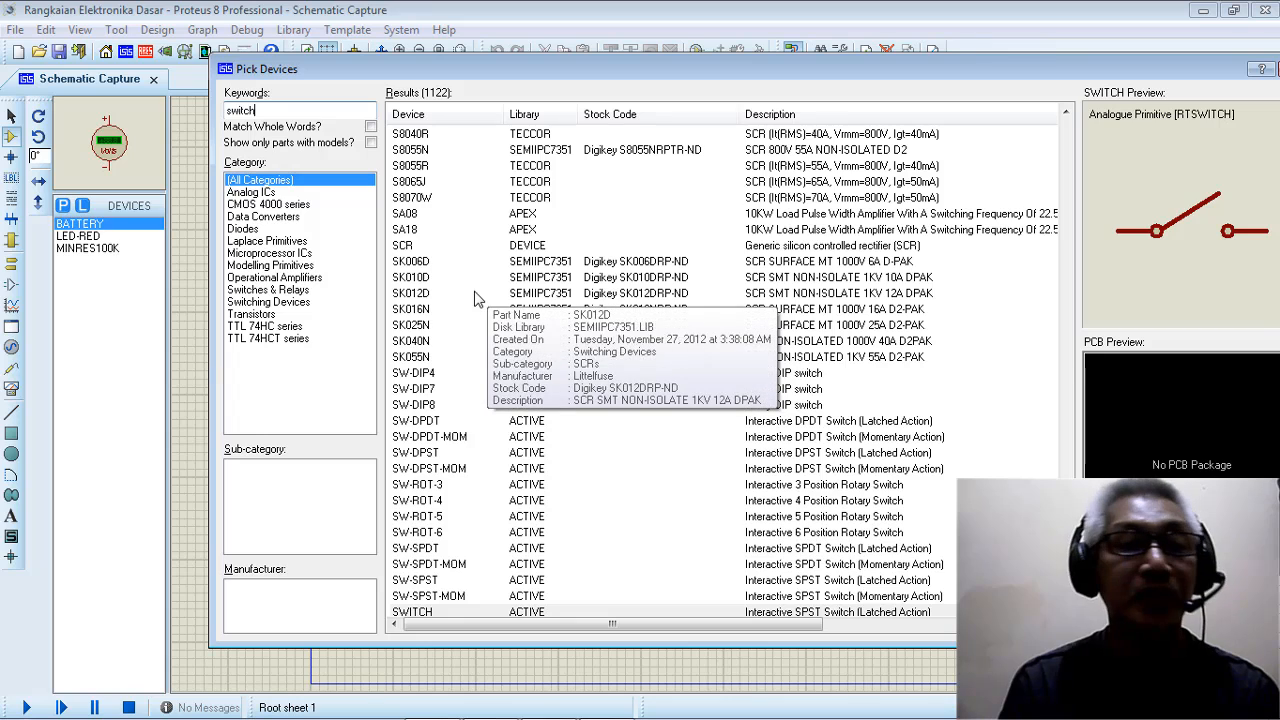
left_click(276, 291)
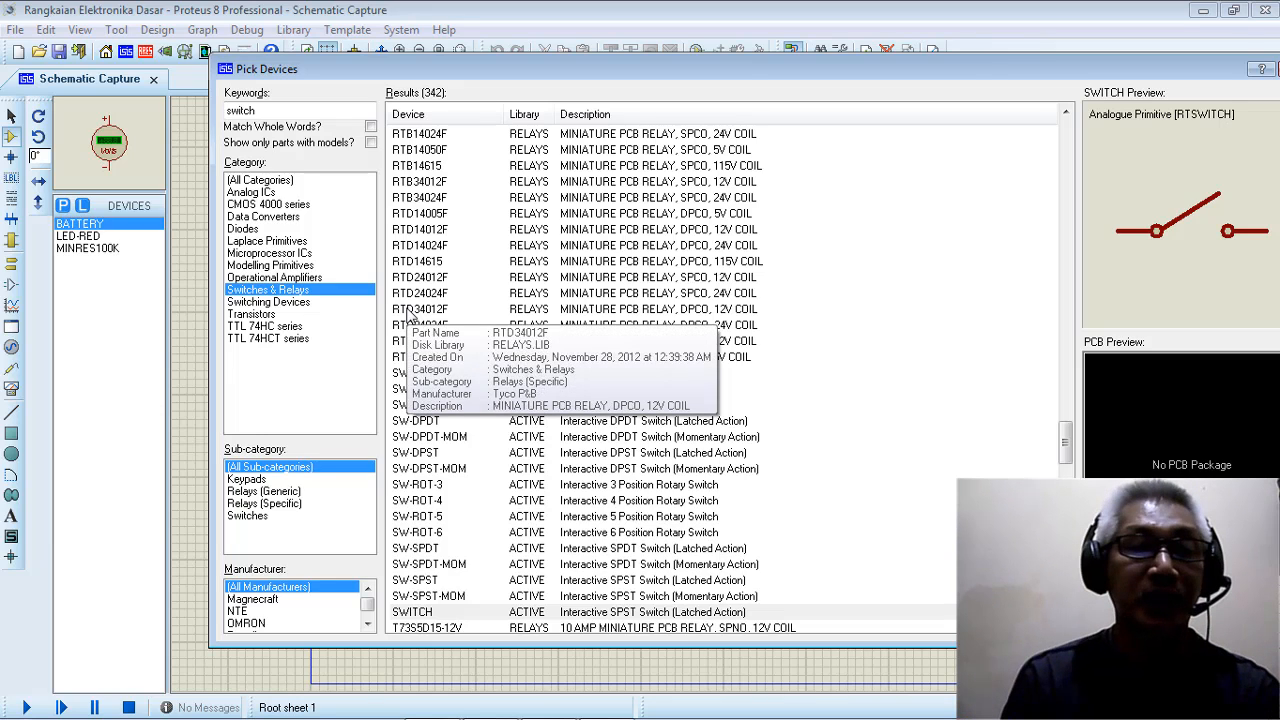
left_click(248, 516)
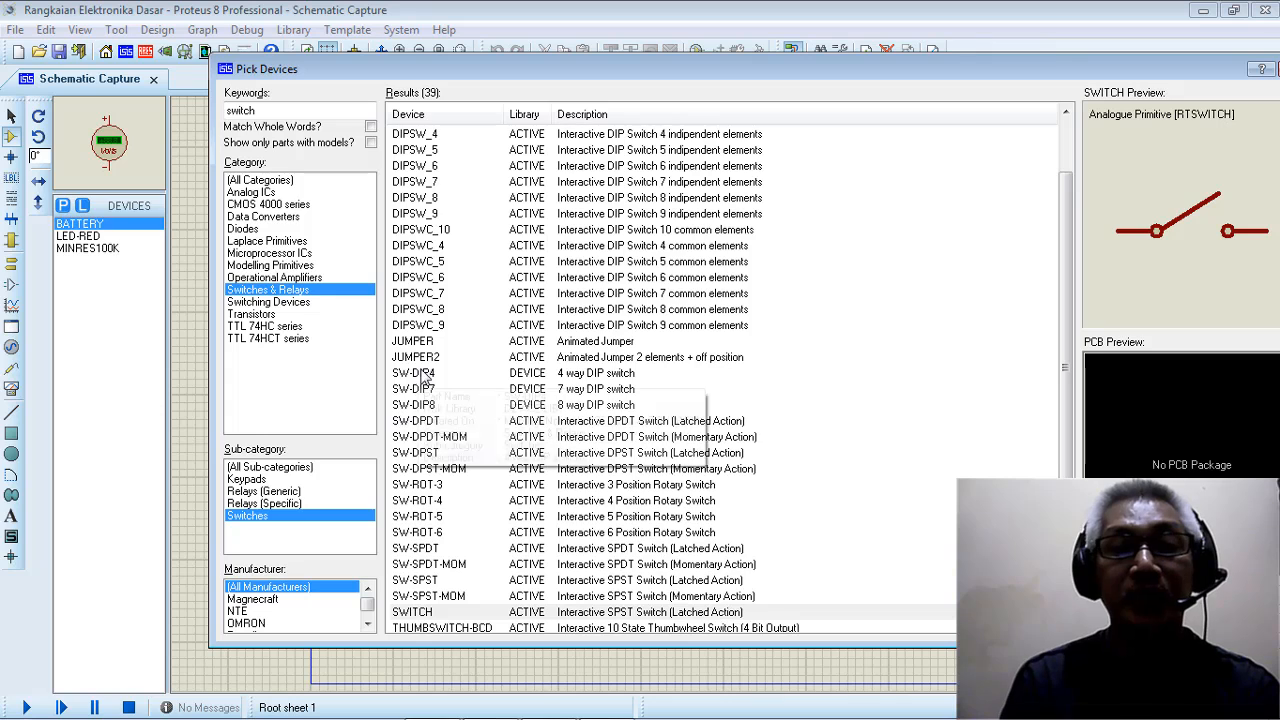
Step: Look through the previews of the jumpers, DIP switches and rotary switches in the results
left_click(417, 345)
key("Down")
key("Down")
key("Down")
key("Down")
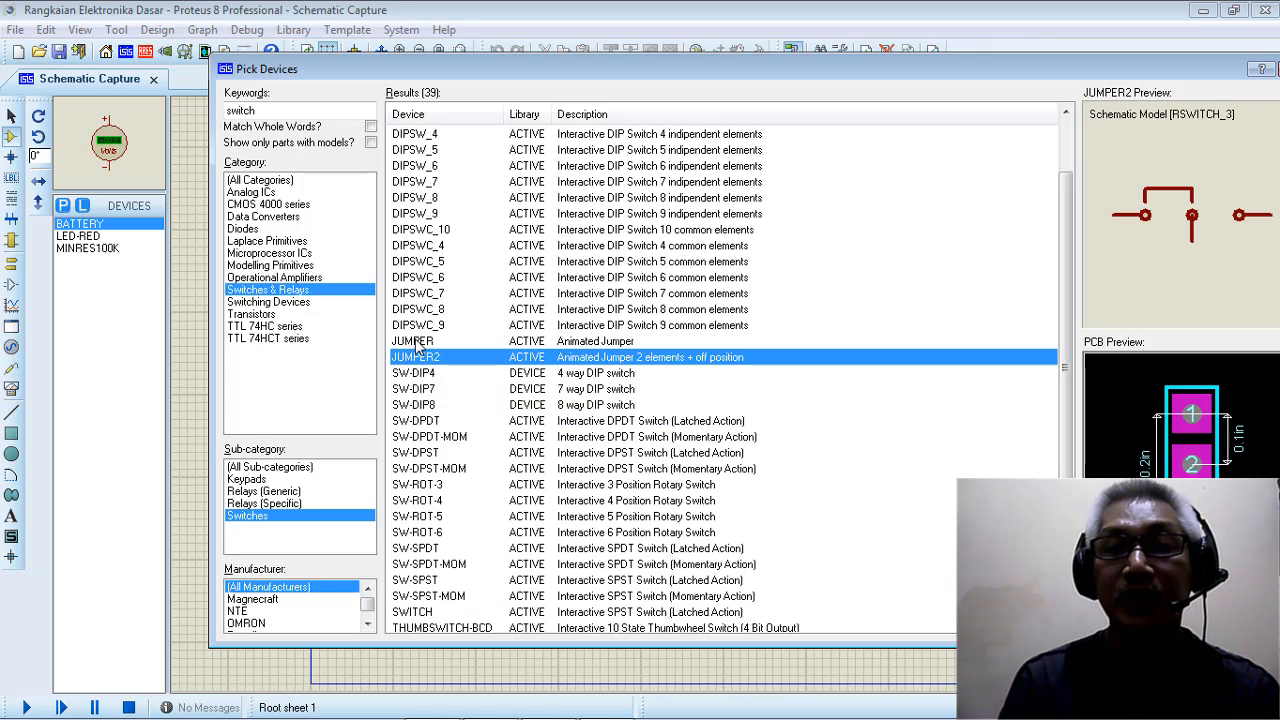
key("Up")
key("Up")
key("Up")
key("Up")
key("Up")
key("Up")
key("Up")
key("Up")
key("Up")
key("Up")
key("Up")
key("Up")
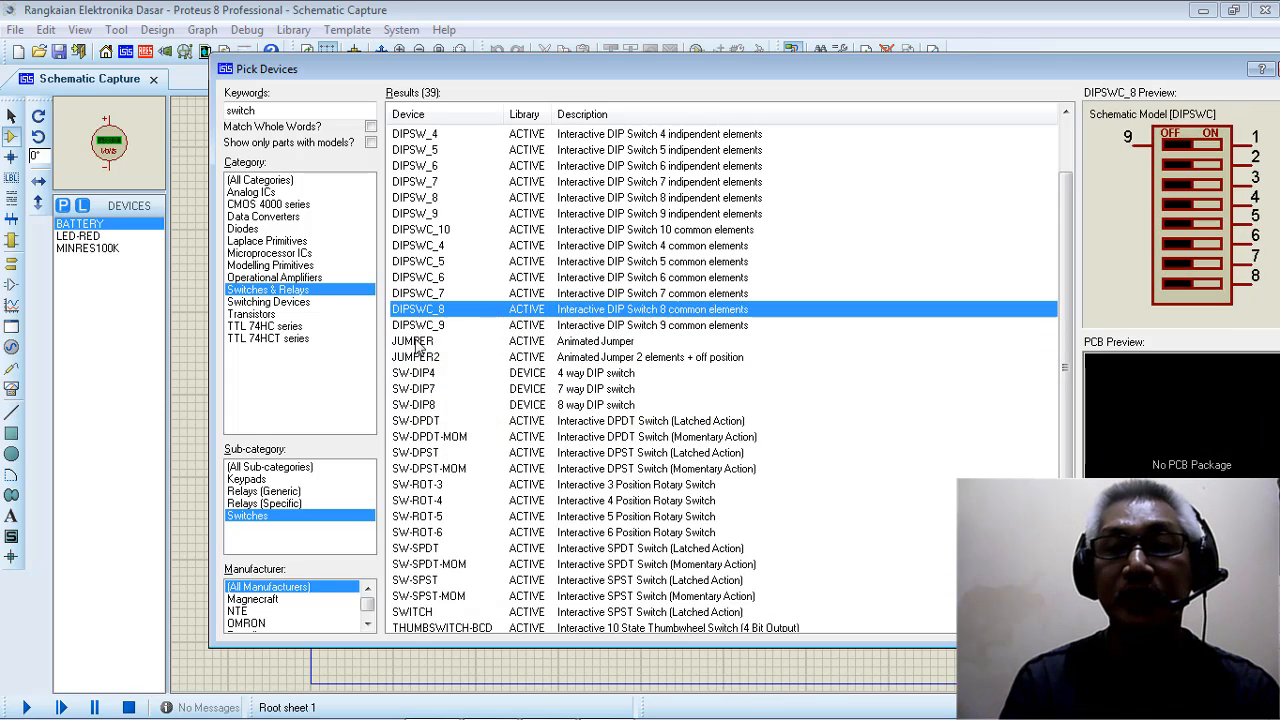
key("Up")
key("Up")
key("Up")
key("Up")
key("Up")
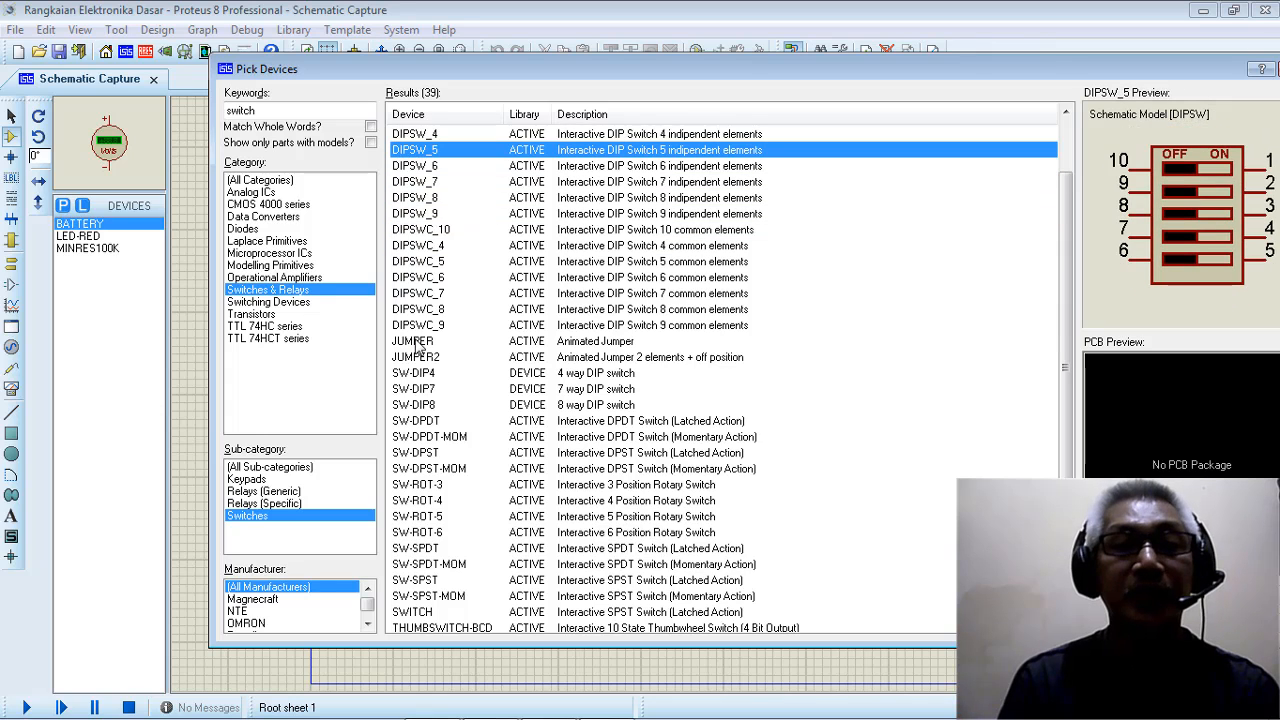
key("Down")
key("Down")
key("Down")
key("Down")
key("Down")
key("Down")
key("Down")
key("Down")
key("Down")
key("Down")
key("Down")
key("Down")
key("Down")
key("Down")
key("Down")
key("Down")
key("Down")
key("Down")
key("Down")
key("Down")
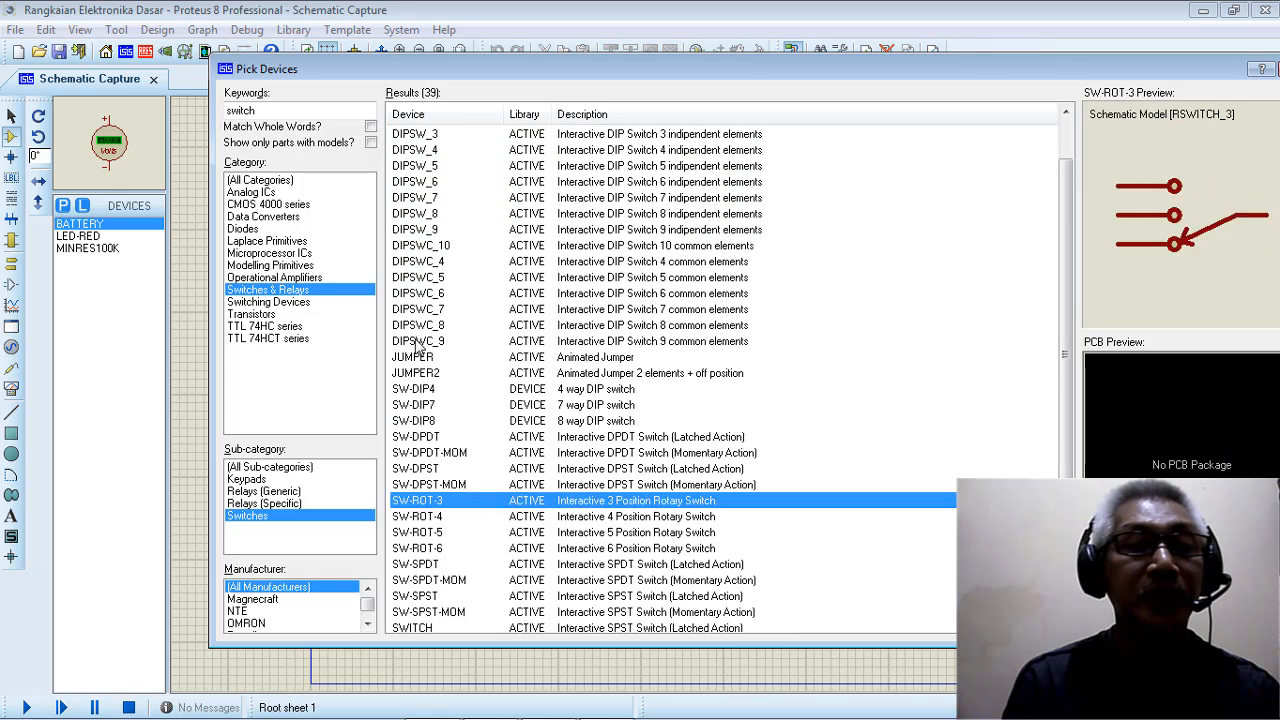
Step: Show the switch results from all categories and add the interactive SPST SWITCH to the project's devices, closing the device library
left_click(279, 182)
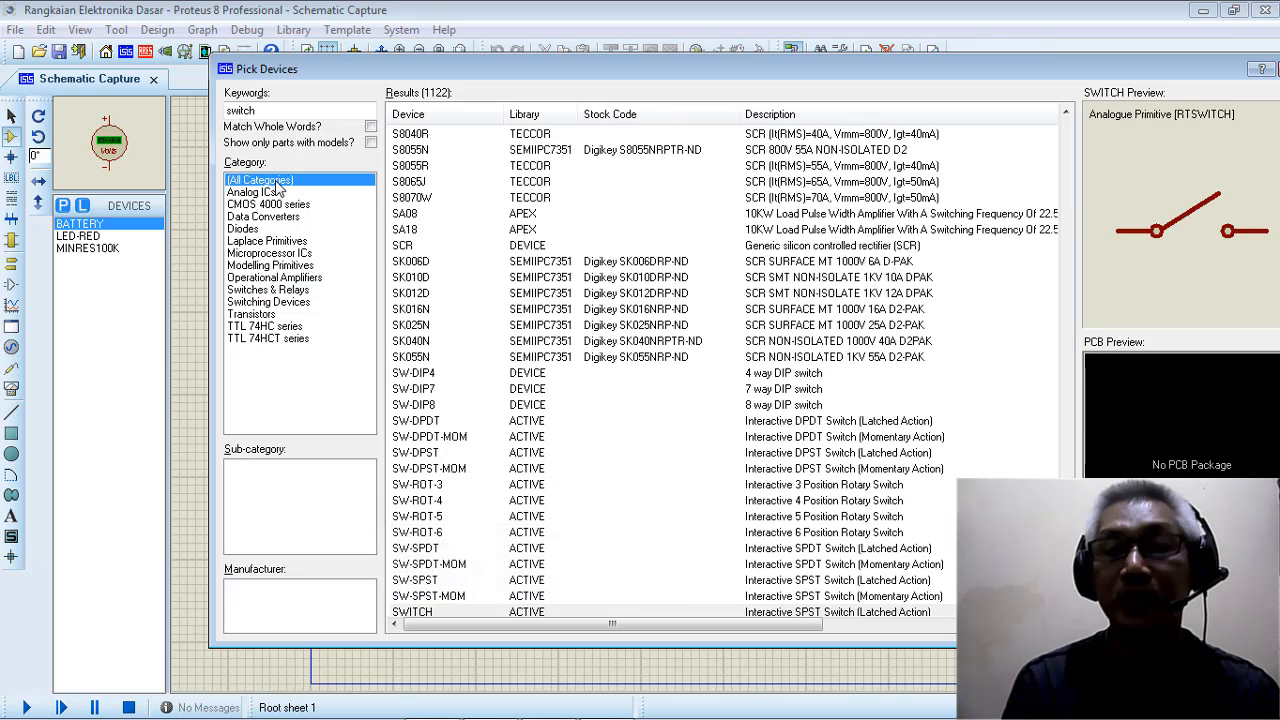
key("Return")
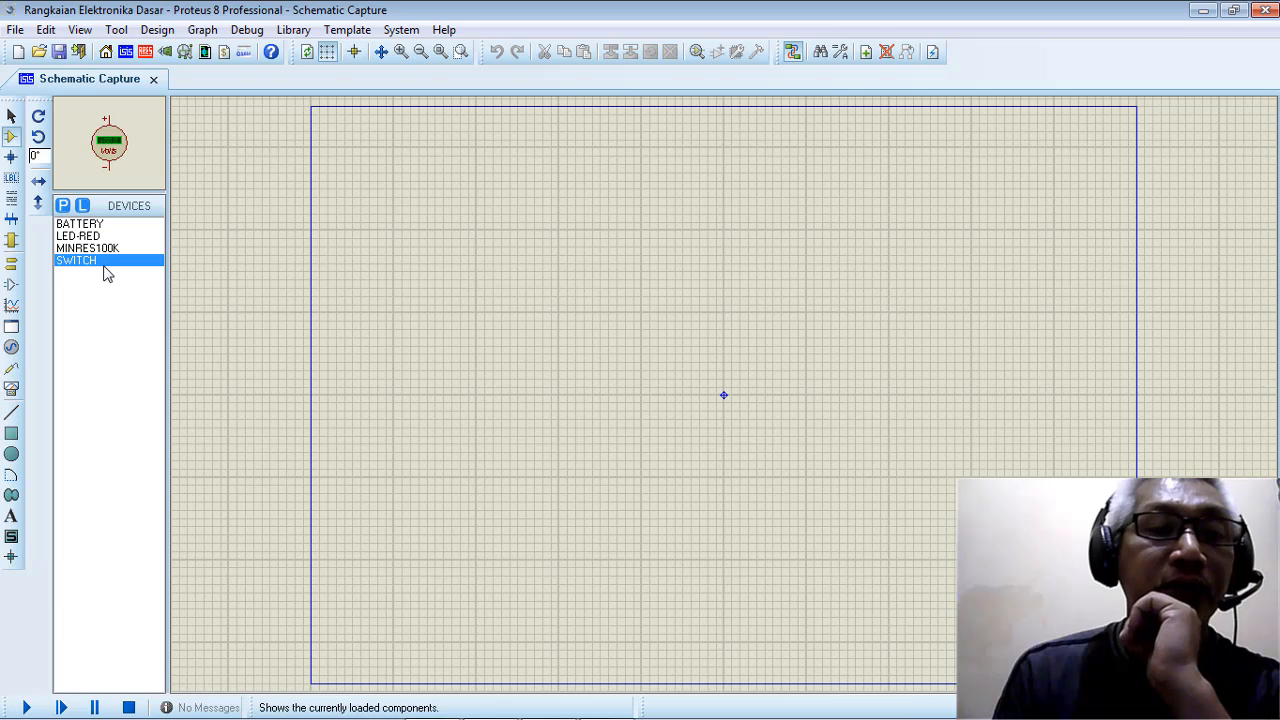
Step: Switch to Windows Photo Viewer to check the reference push-button LED circuit diagram, and return to Proteus
mouse_move(406, 712)
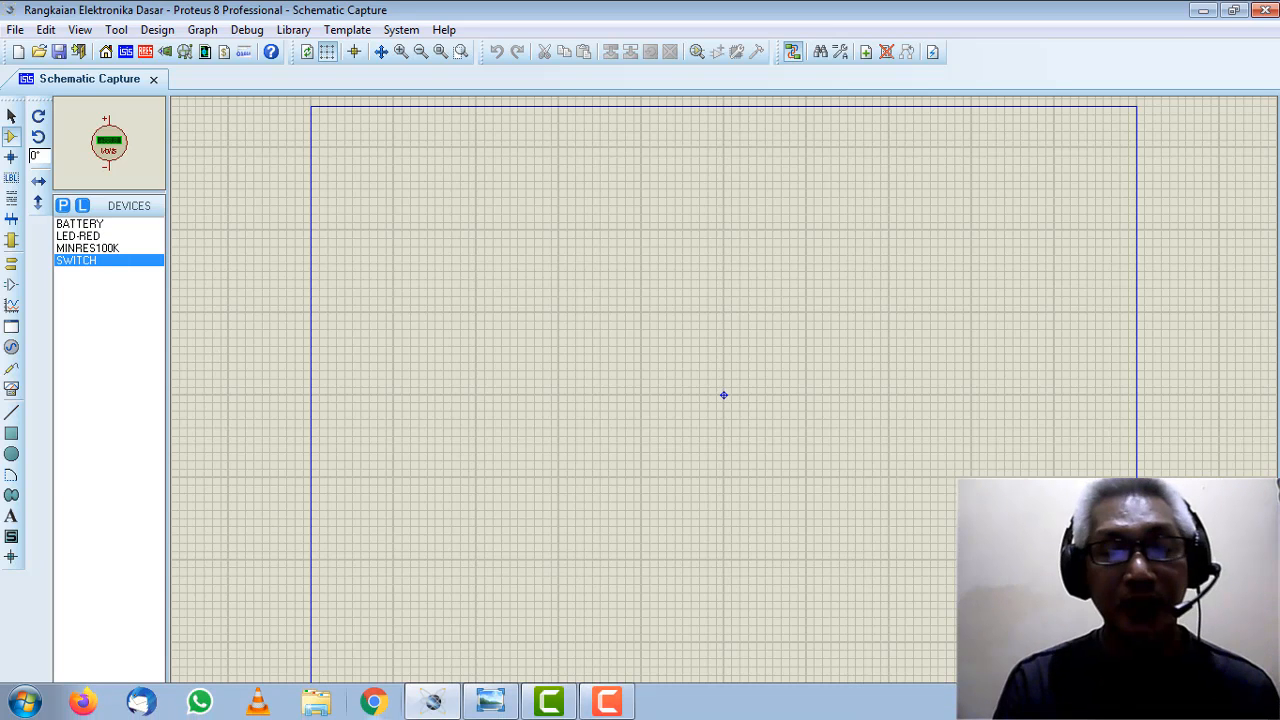
left_click(486, 702)
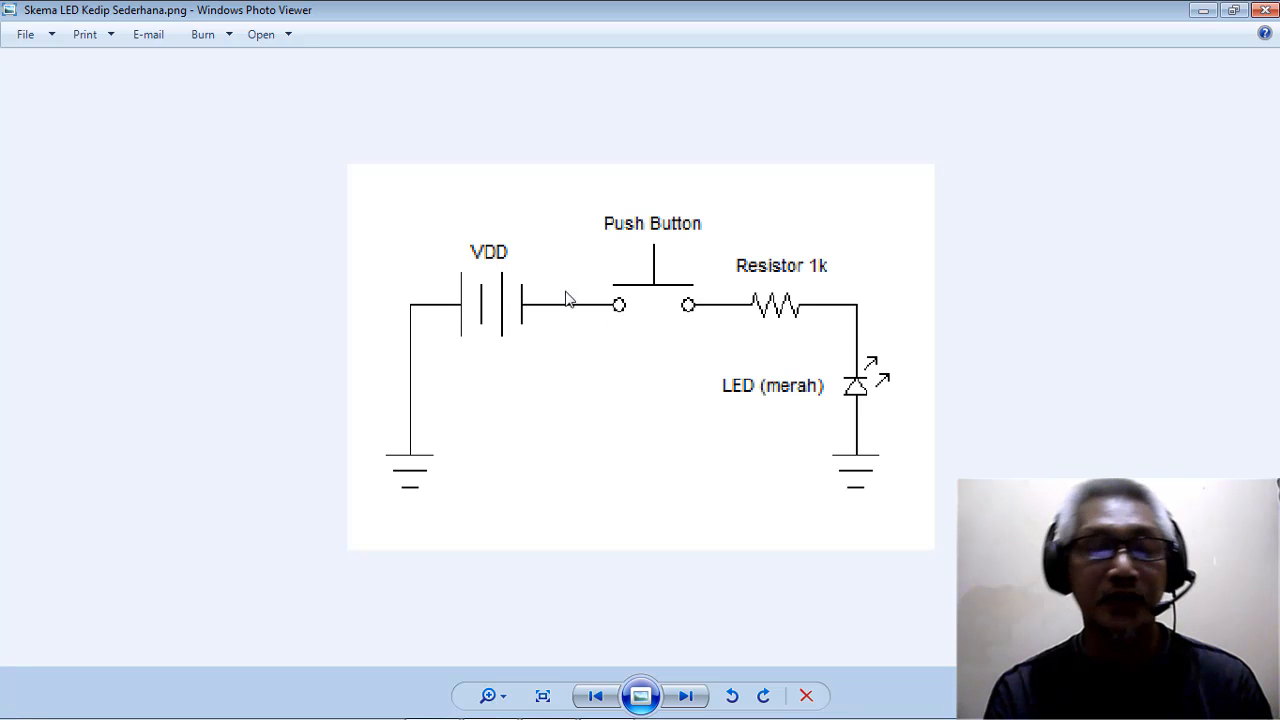
mouse_move(398, 712)
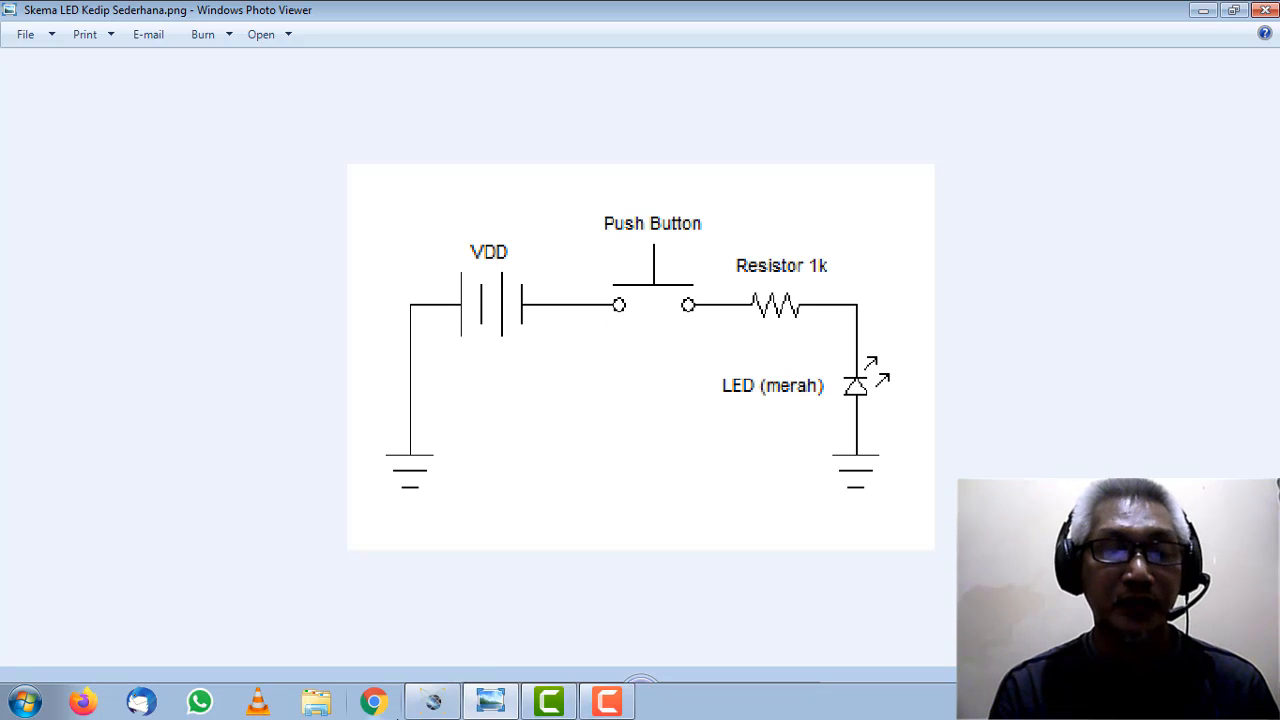
left_click(436, 702)
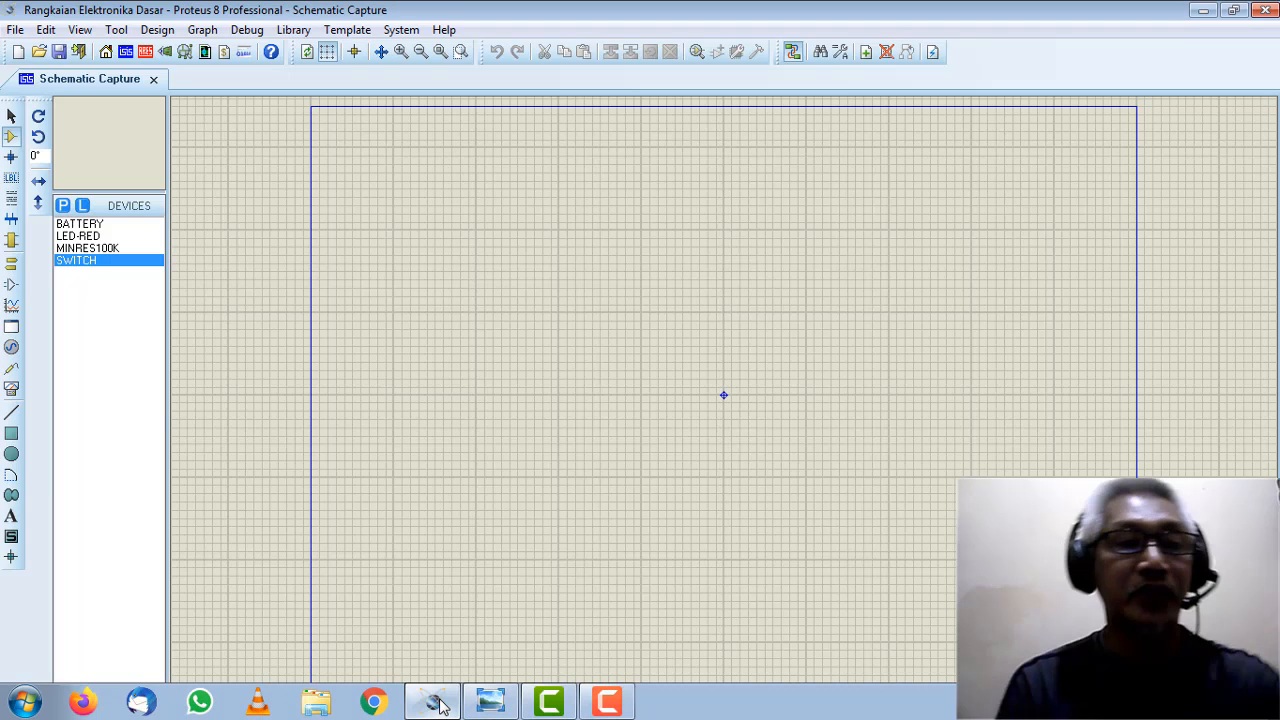
Step: Place the BATTERY component in the upper-left area of the schematic sheet
left_click(100, 226)
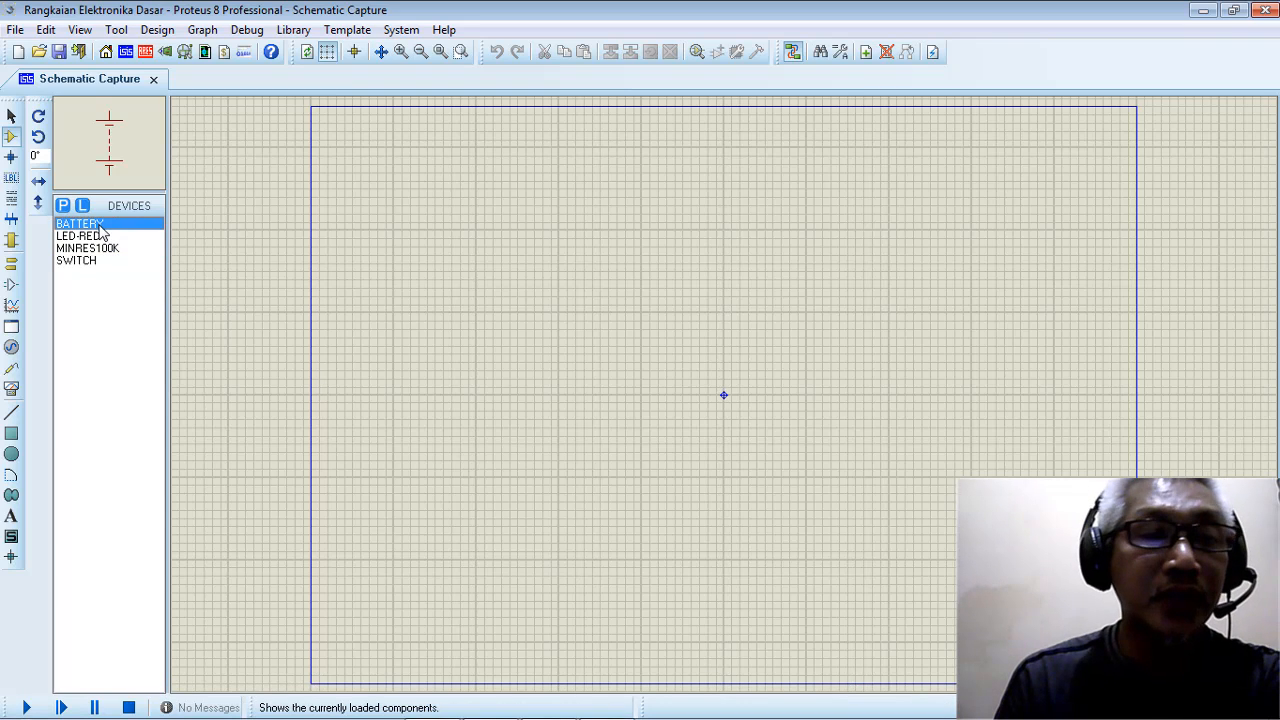
left_click(427, 290)
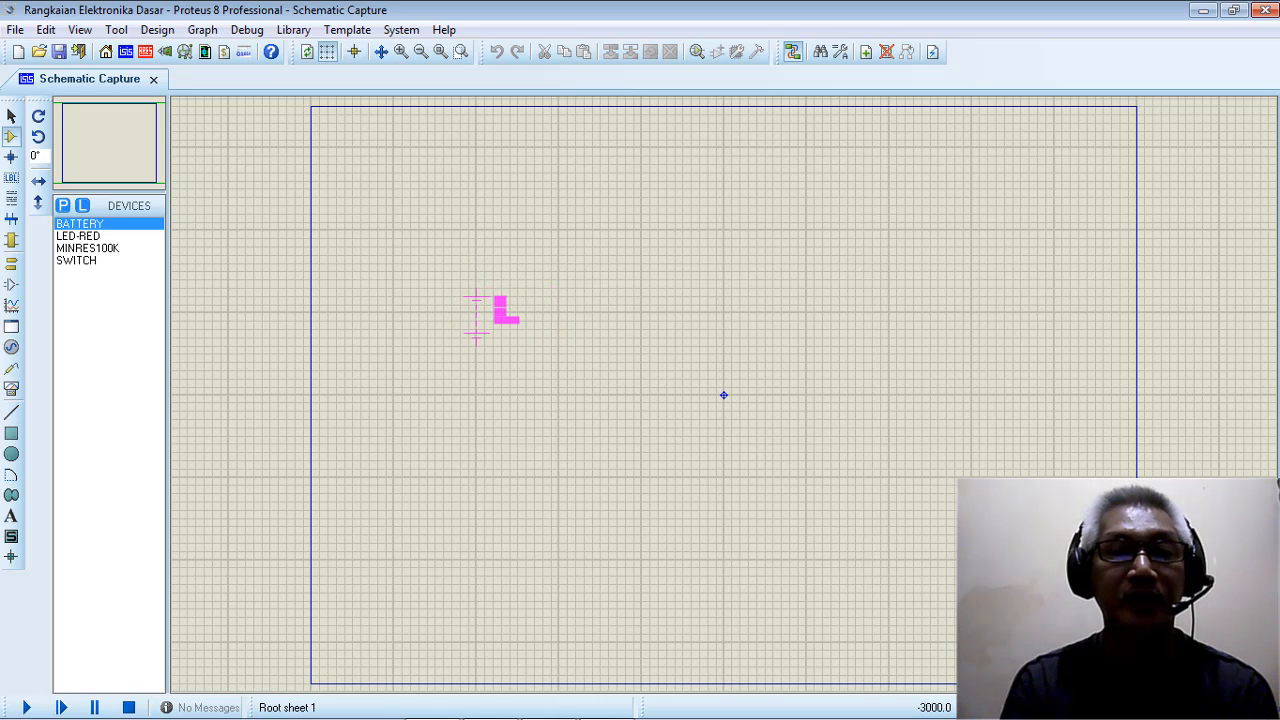
left_click(477, 318)
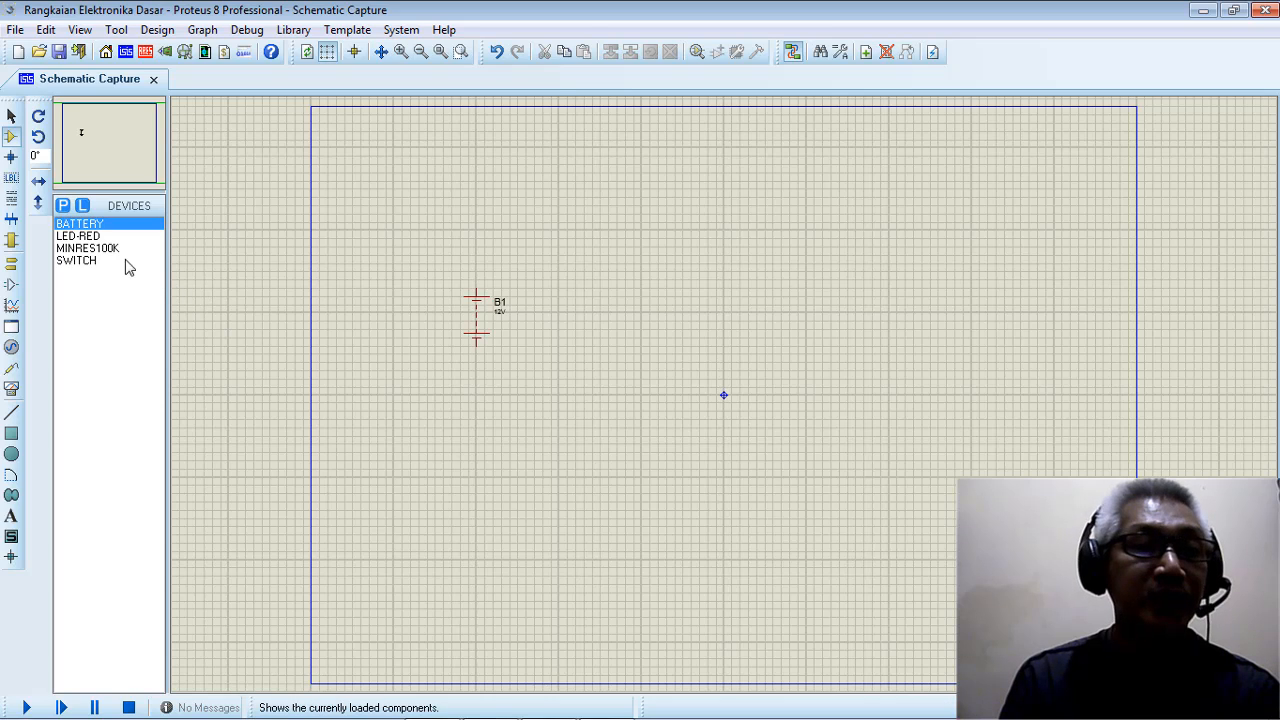
Step: Place the LED-RED component on the sheet to the right of the battery, at about the same height
left_click(80, 236)
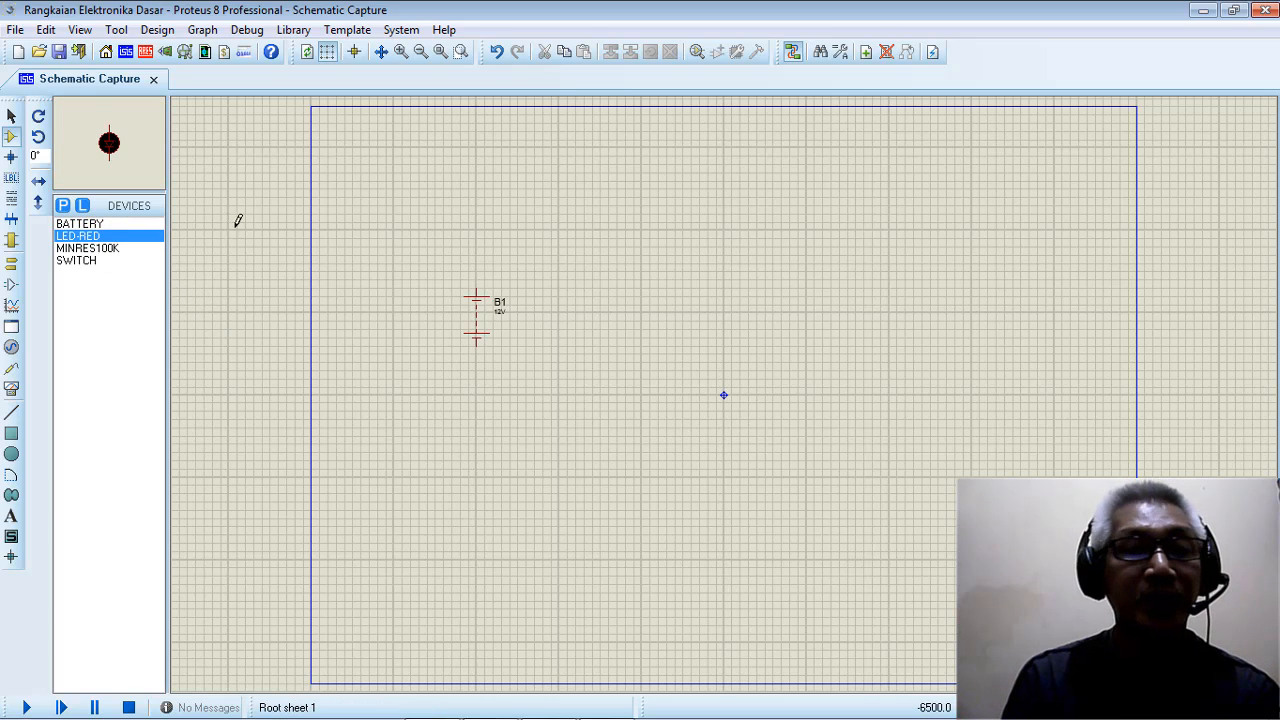
left_click(600, 316)
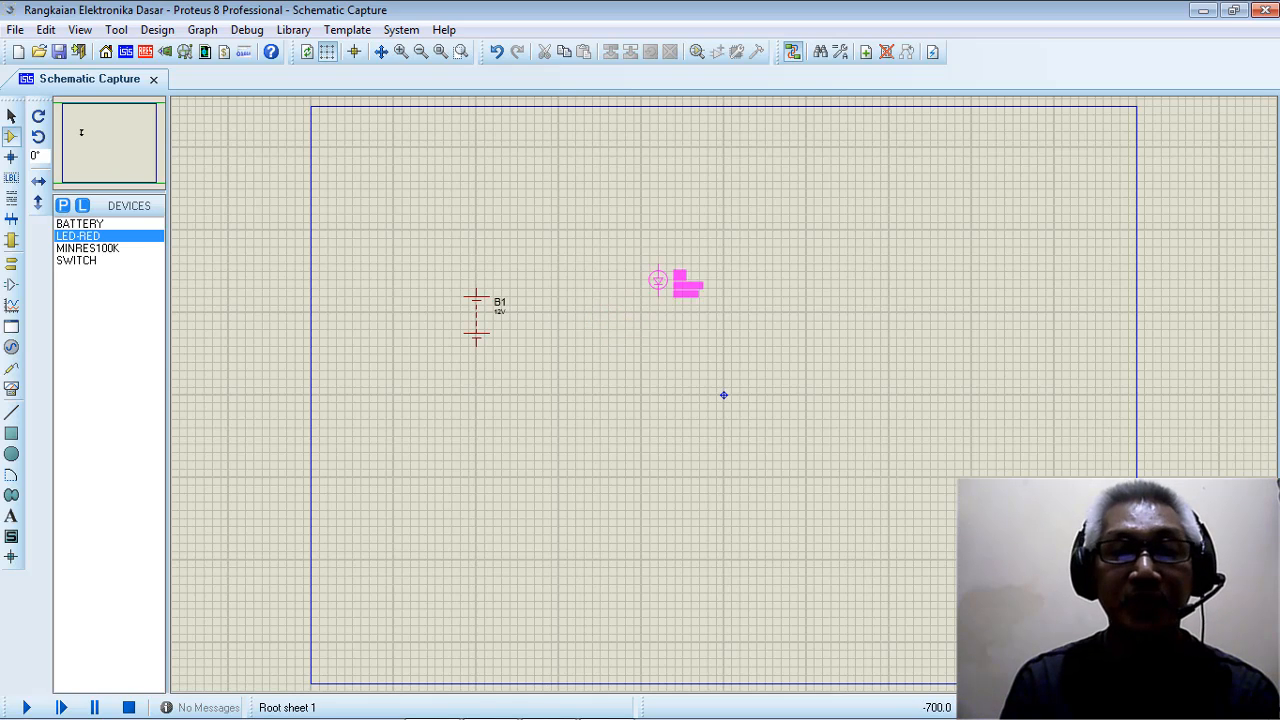
left_click(608, 329)
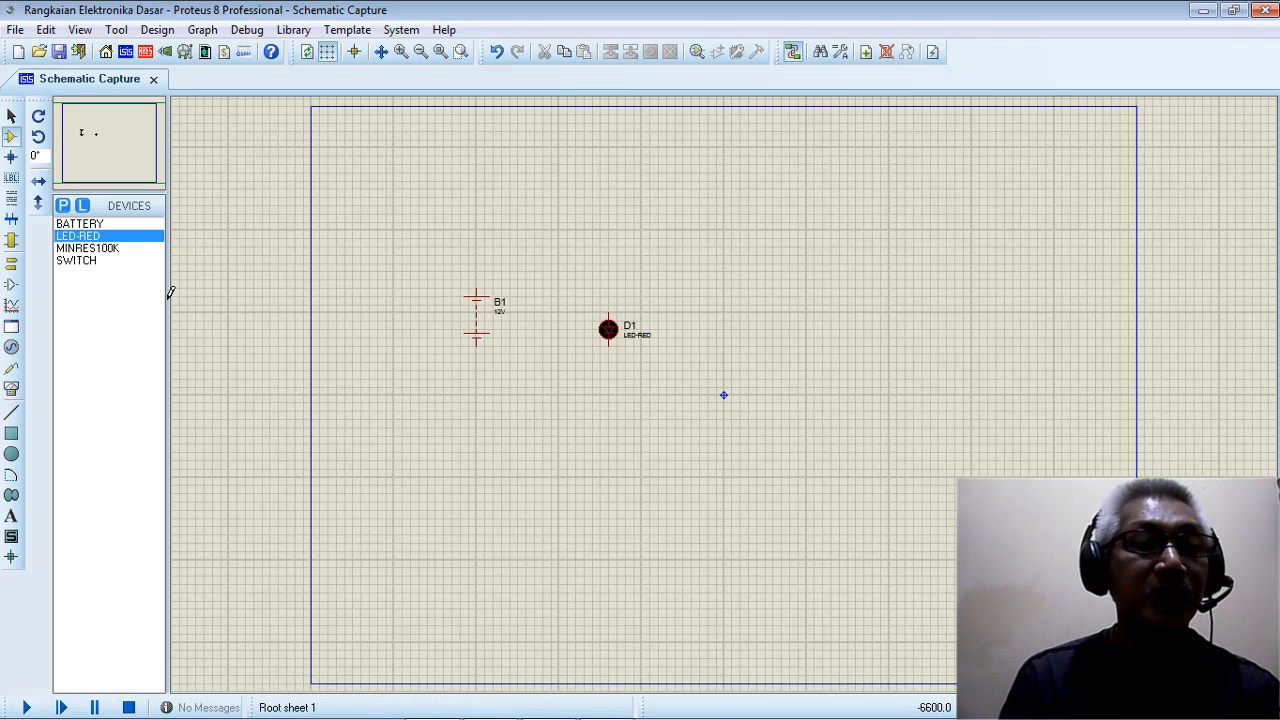
Step: Place the MINRES100K resistor horizontally on the sheet, above and between the battery and the LED
left_click(113, 253)
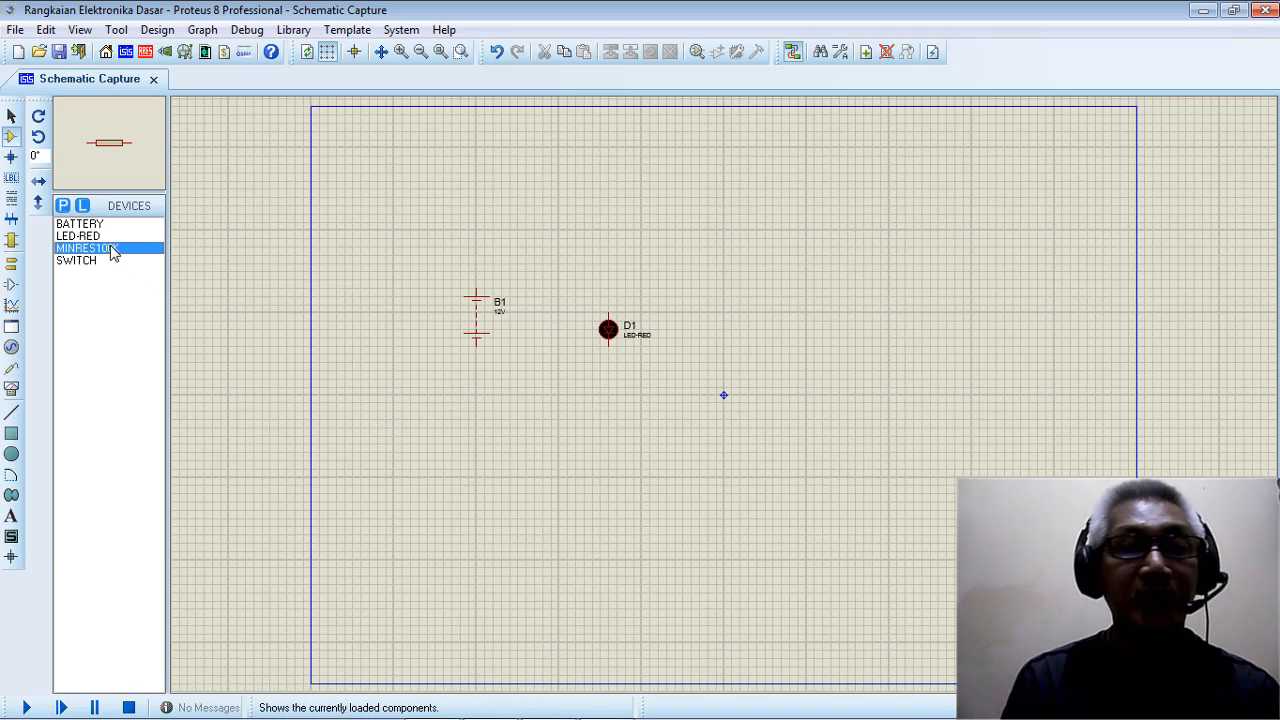
left_click(576, 264)
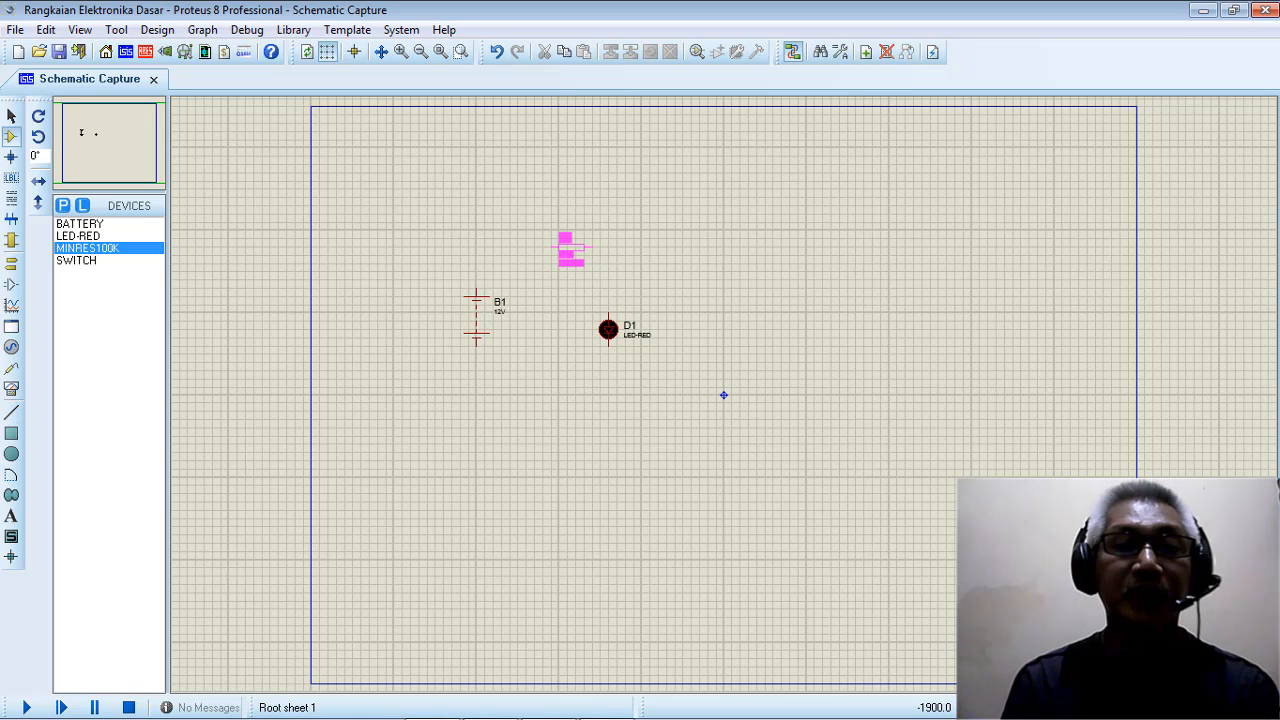
left_click(569, 243)
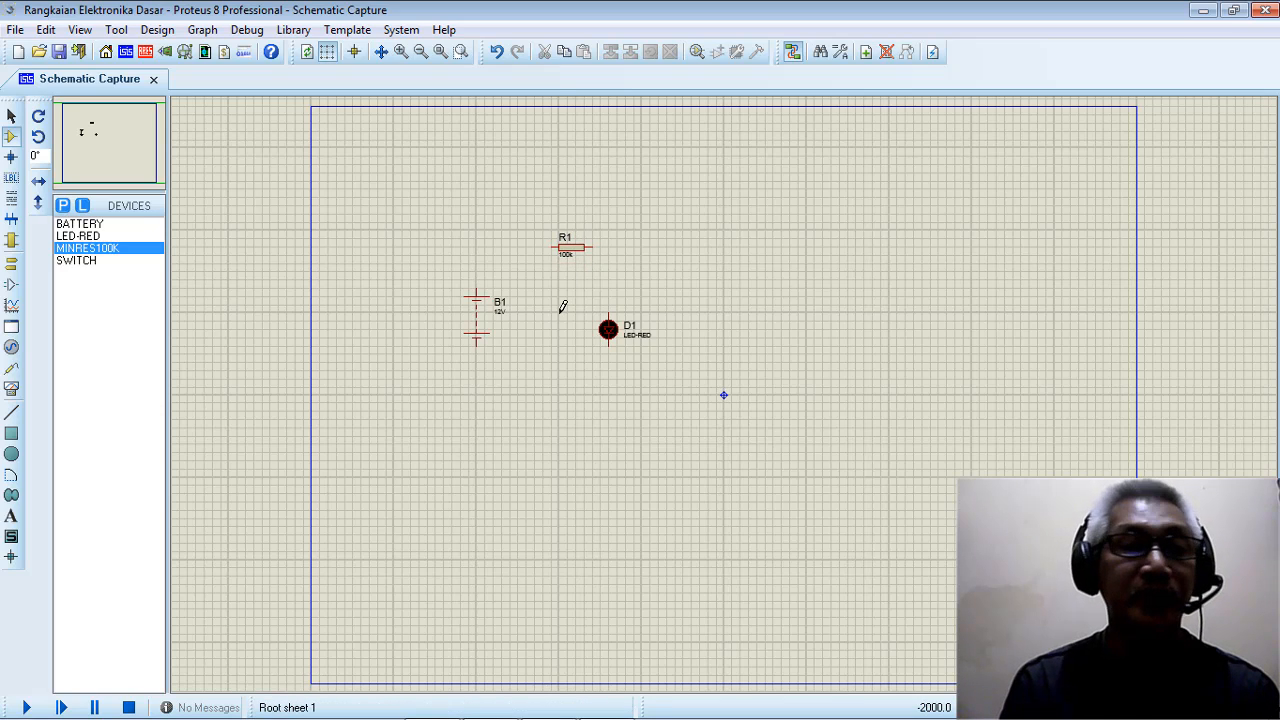
Step: Place the SWITCH component on the sheet above the battery, in line with and to the left of resistor R1
left_click(98, 261)
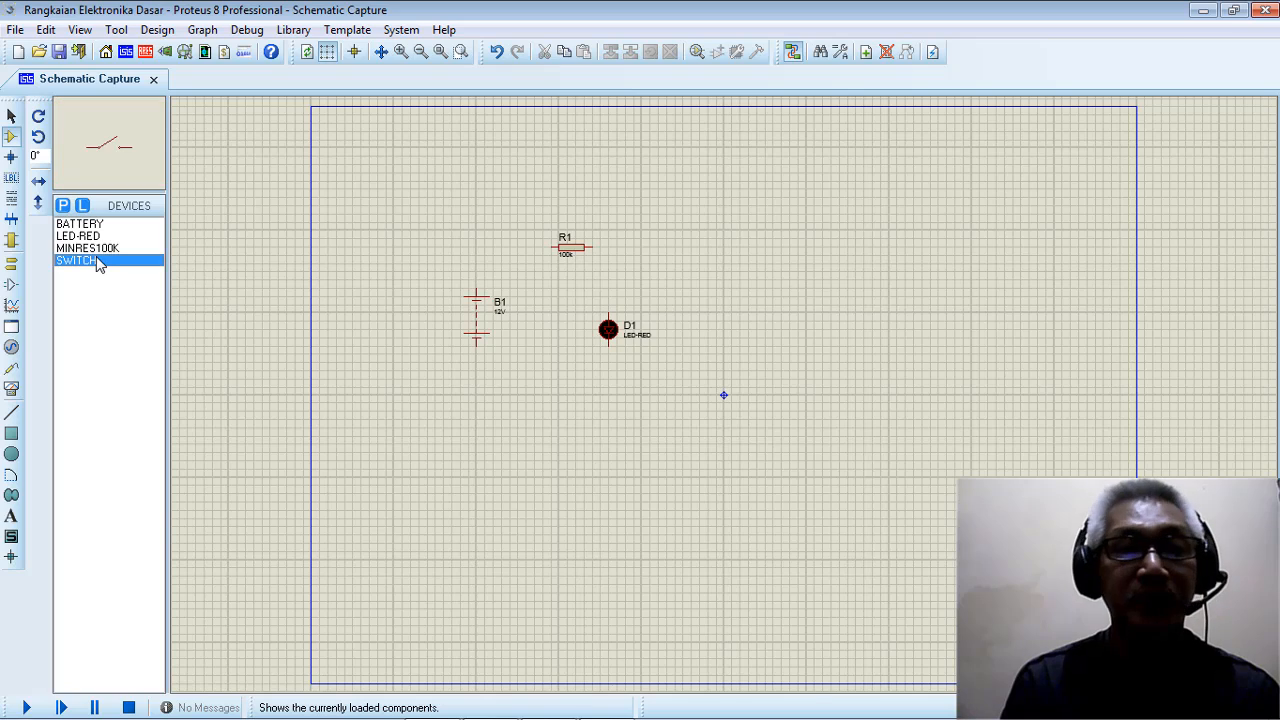
left_click(501, 240)
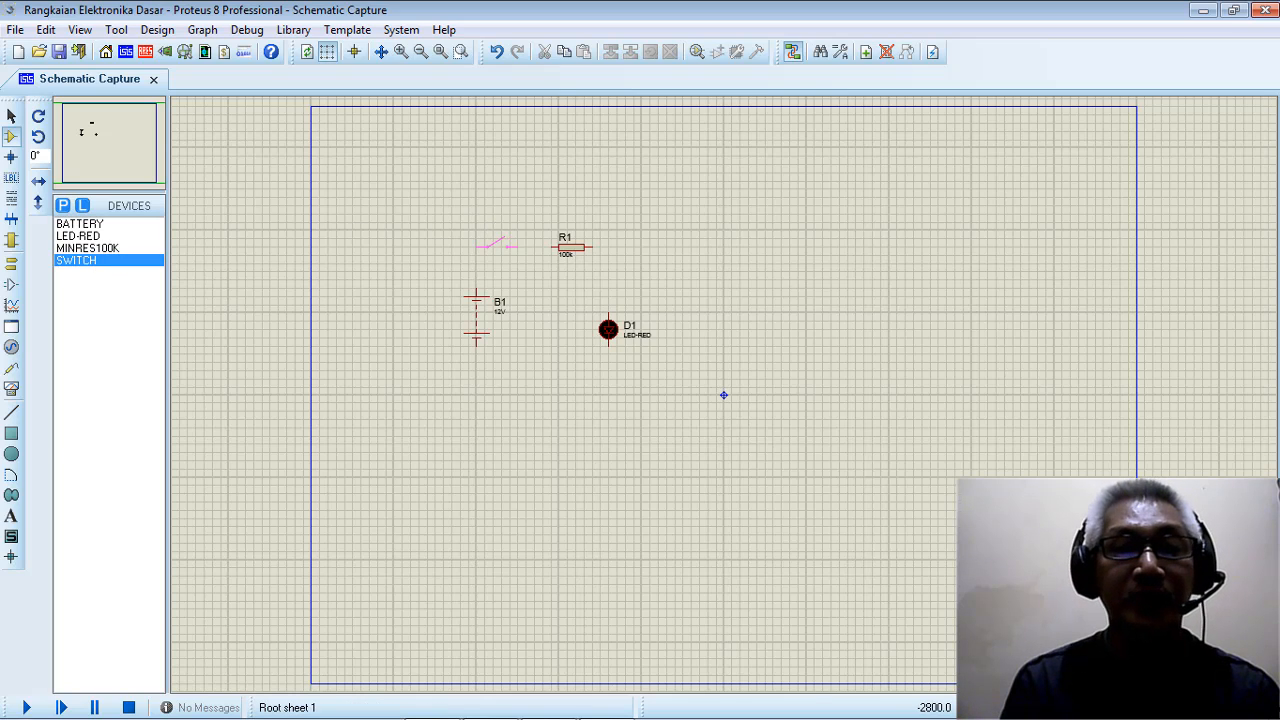
left_click(502, 245)
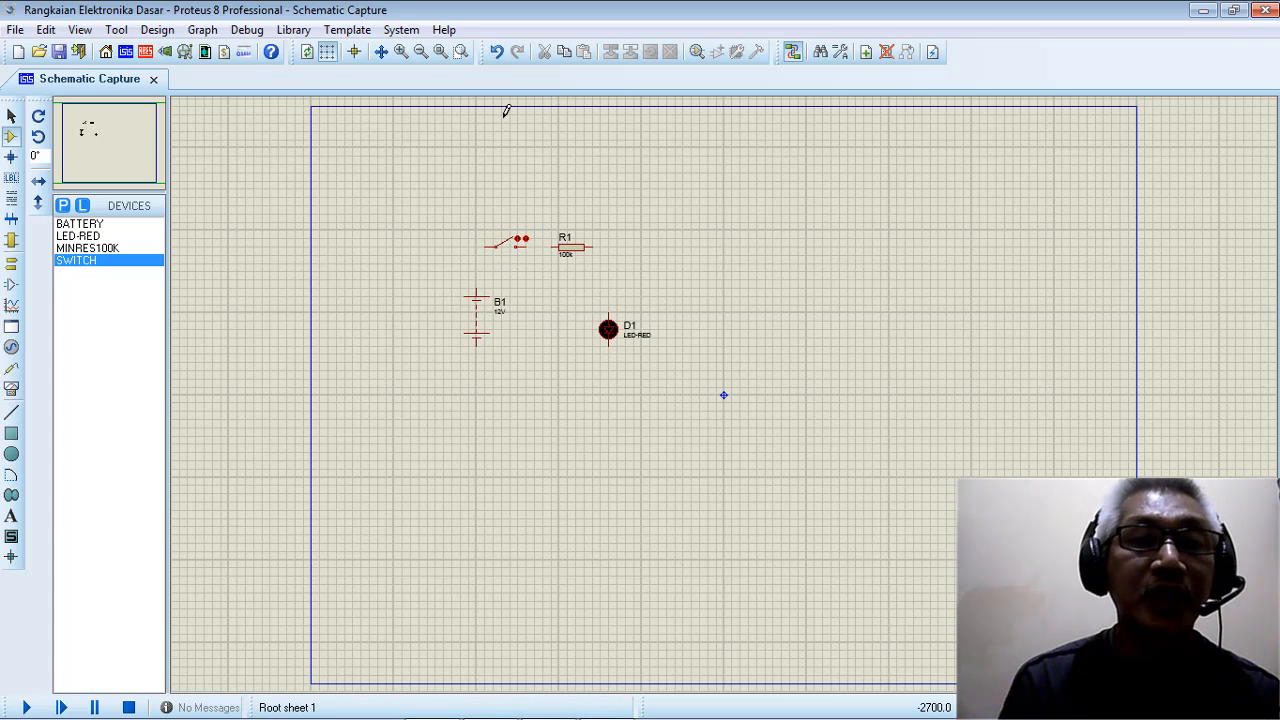
Step: Wire the battery's upper terminal to the switch's left terminal, and the switch's right terminal to the left end of resistor R1
left_click(402, 52)
left_click(402, 52)
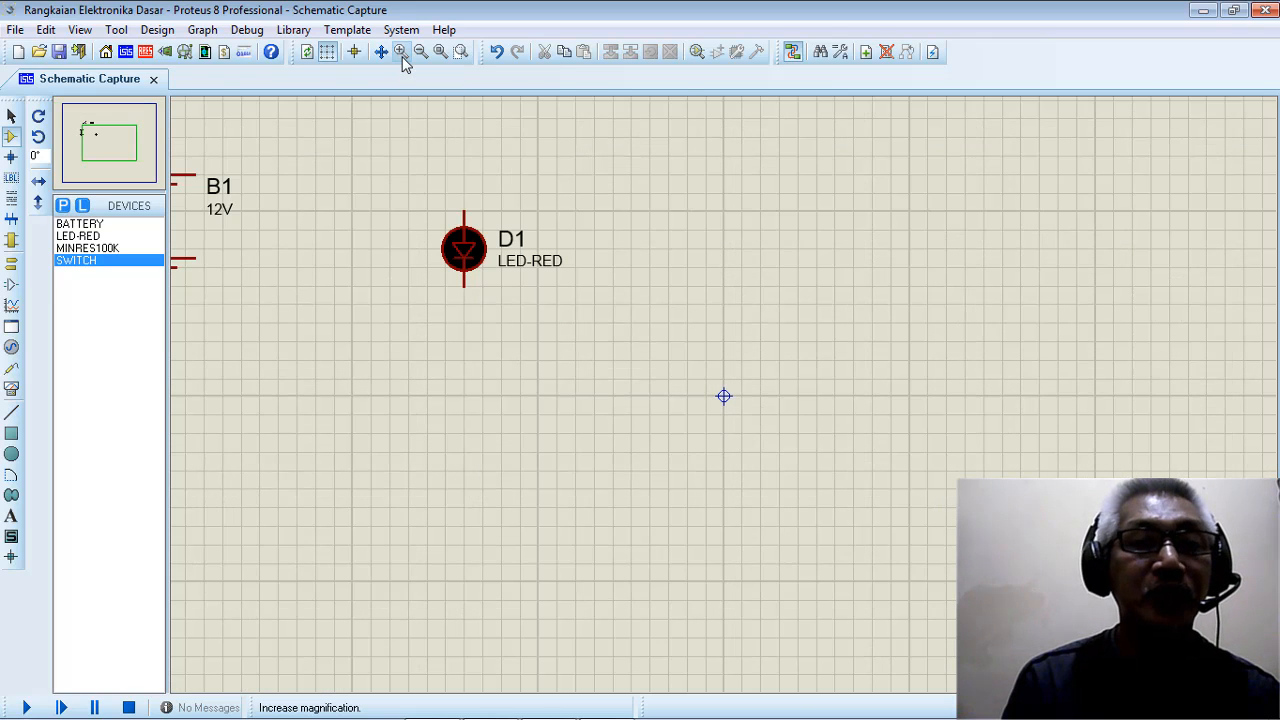
left_click(402, 52)
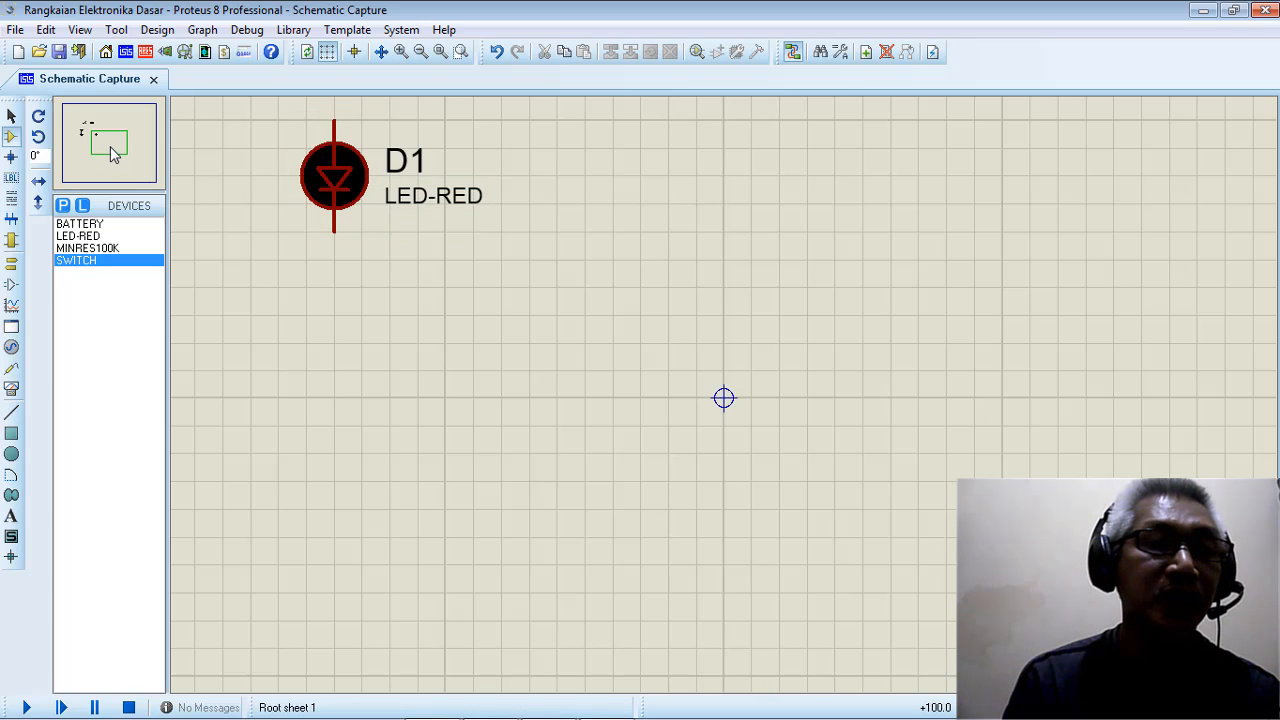
left_click_drag(111, 148, 92, 128)
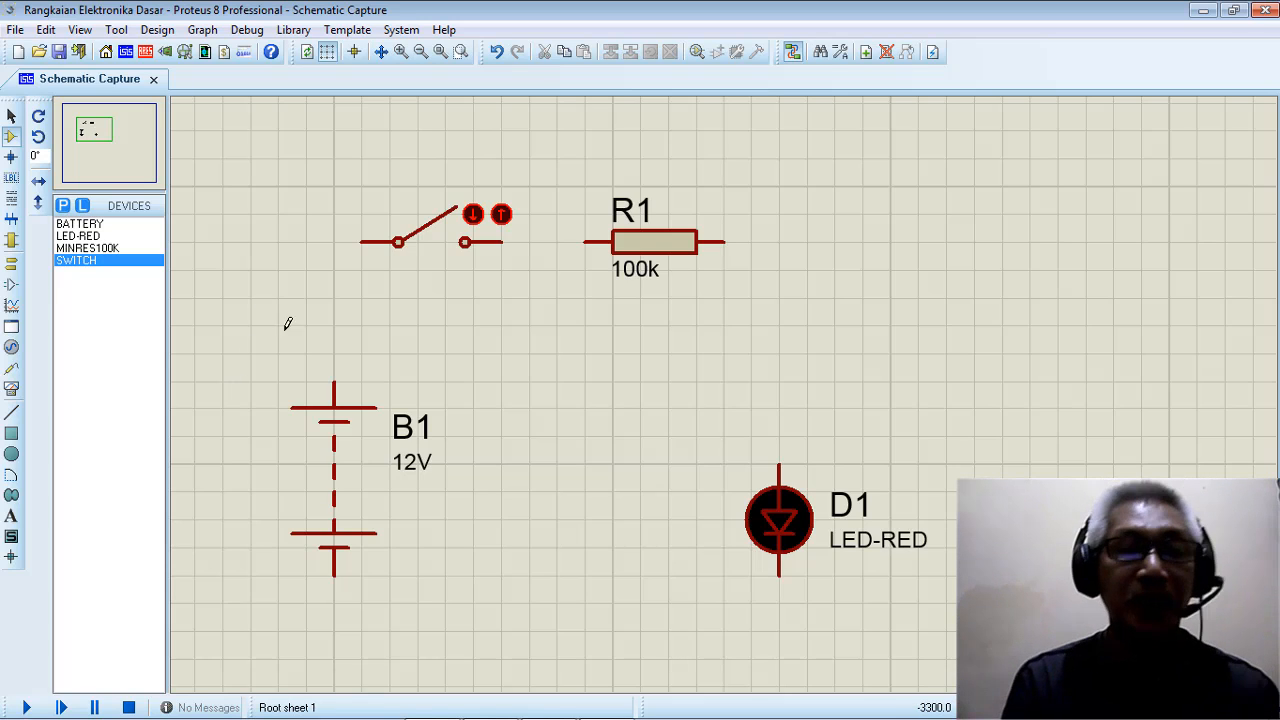
left_click(335, 379)
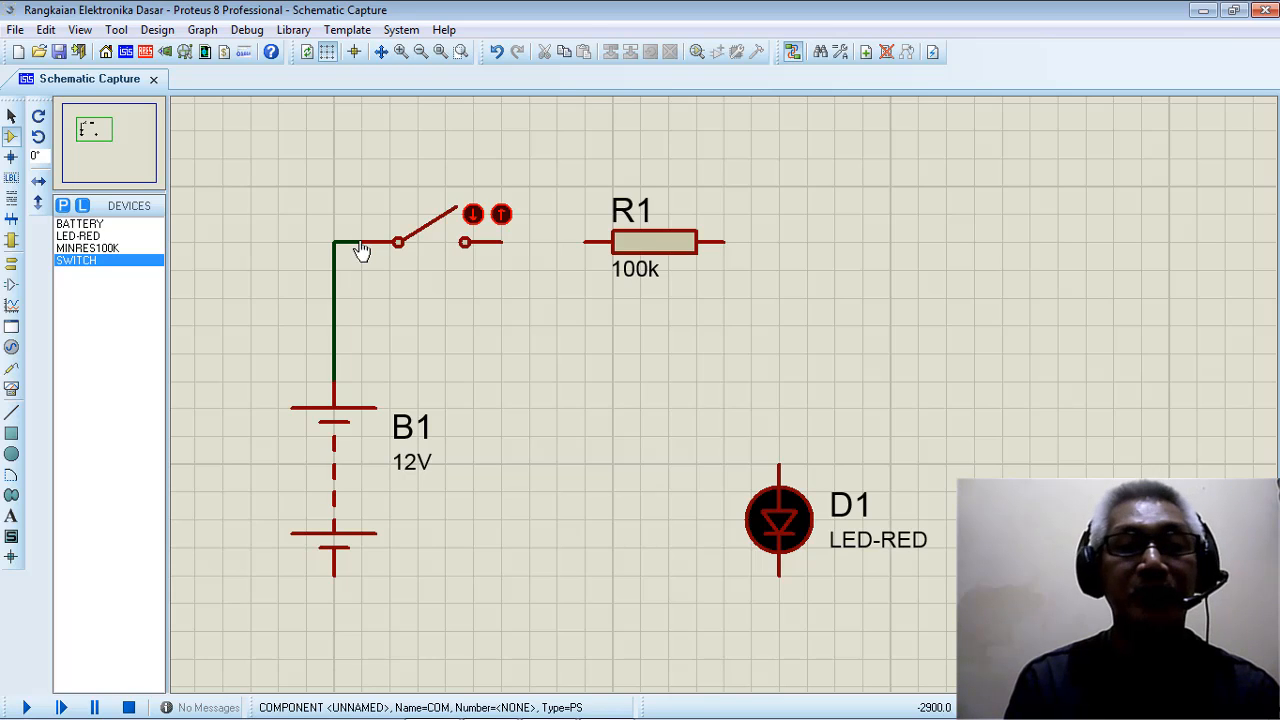
left_click(362, 241)
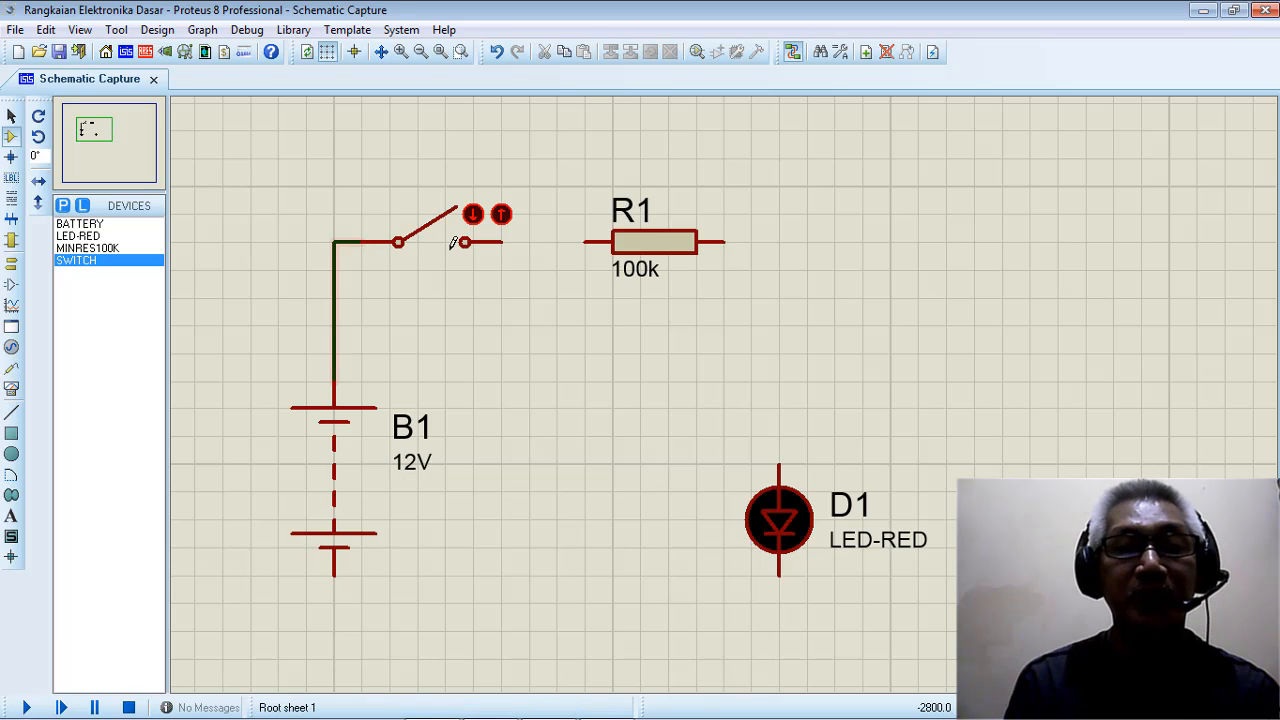
left_click(501, 240)
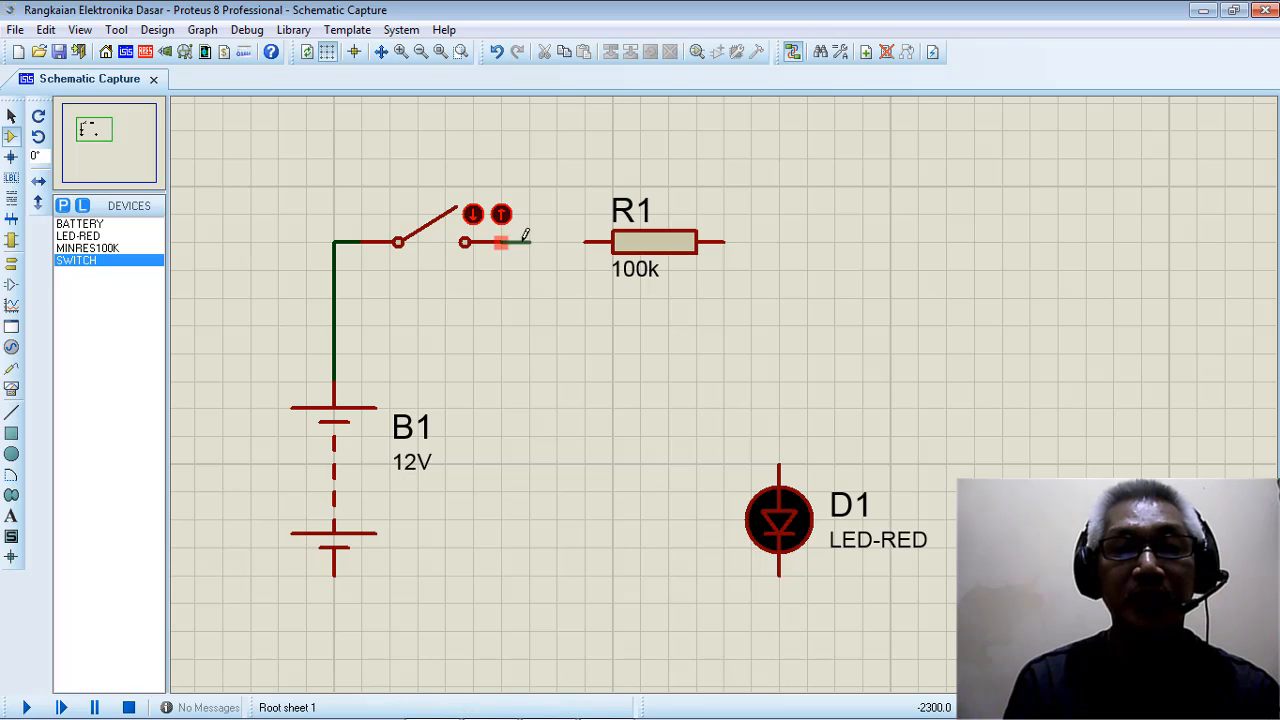
left_click(590, 246)
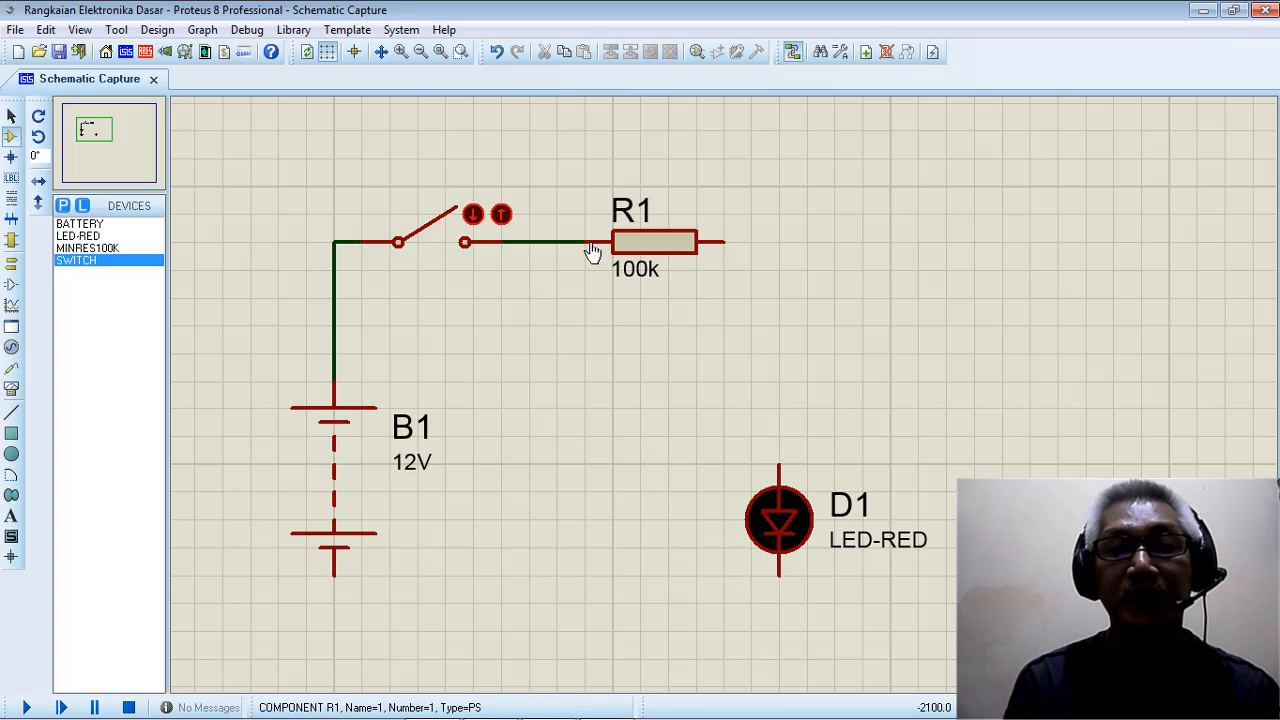
Step: Wire the right end of R1 to the LED's anode, and the battery's lower terminal to the LED's cathode
left_click(726, 241)
left_click(781, 452)
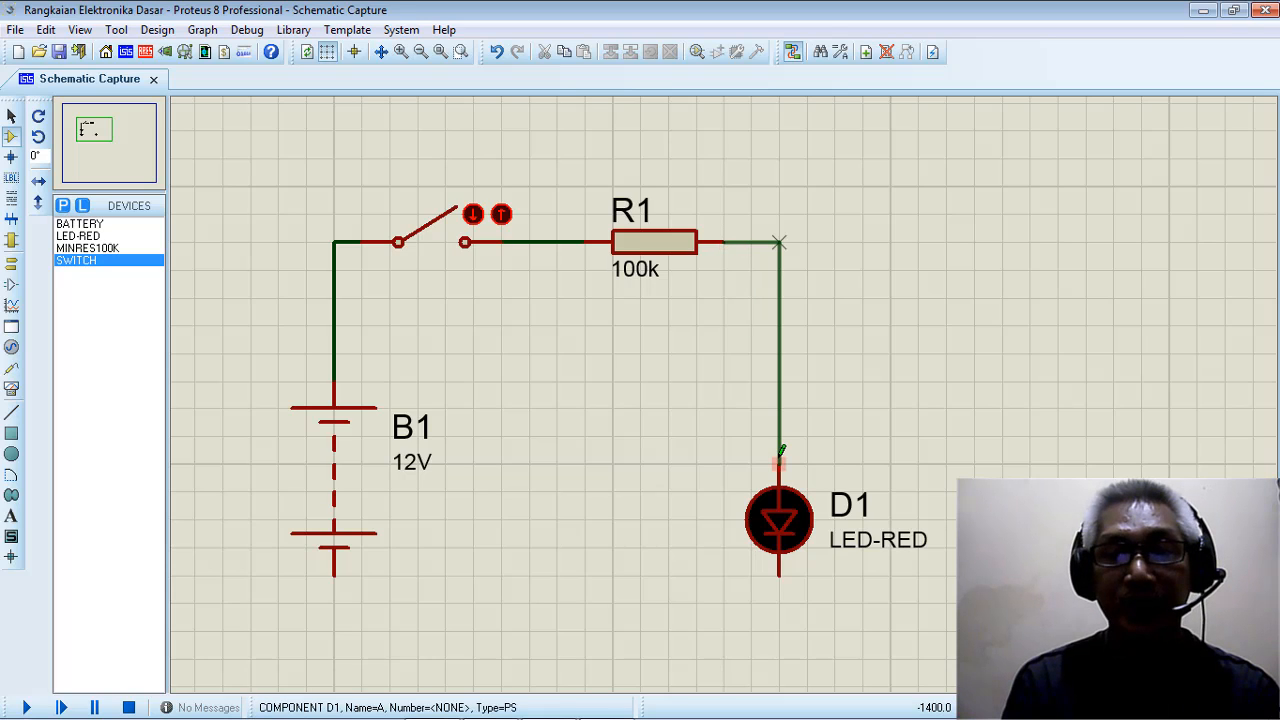
left_click(334, 574)
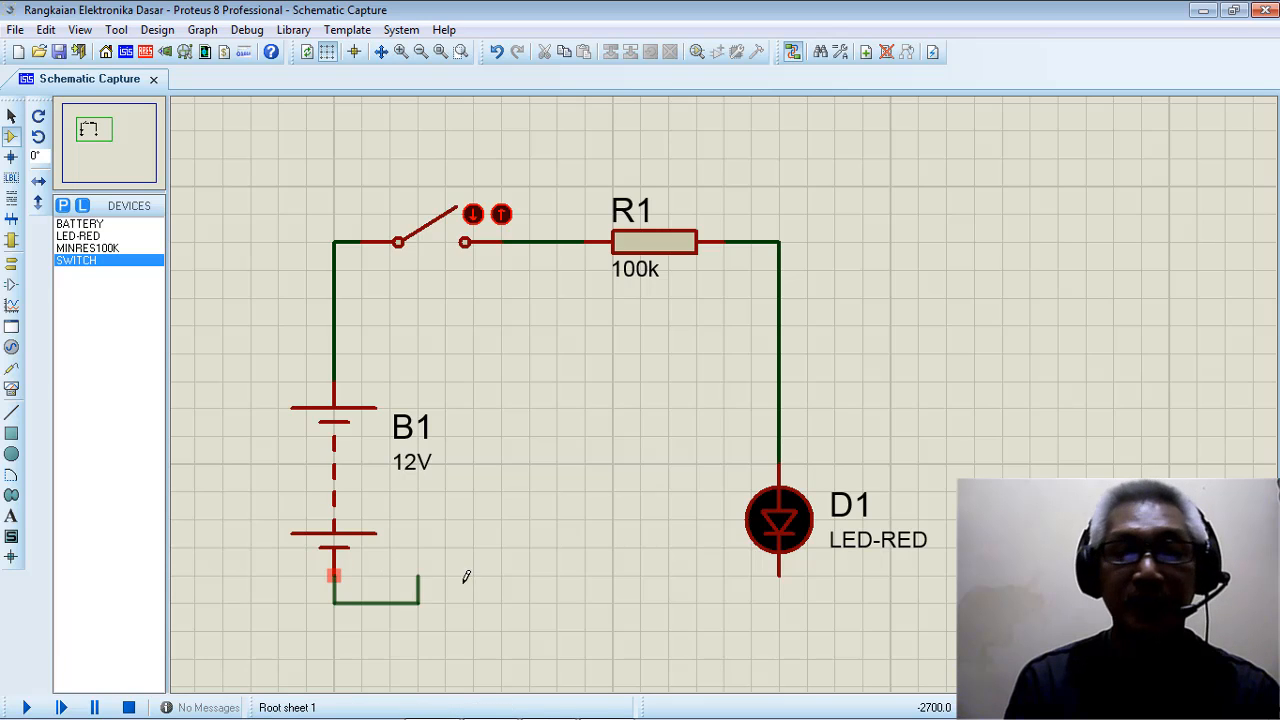
left_click(779, 576)
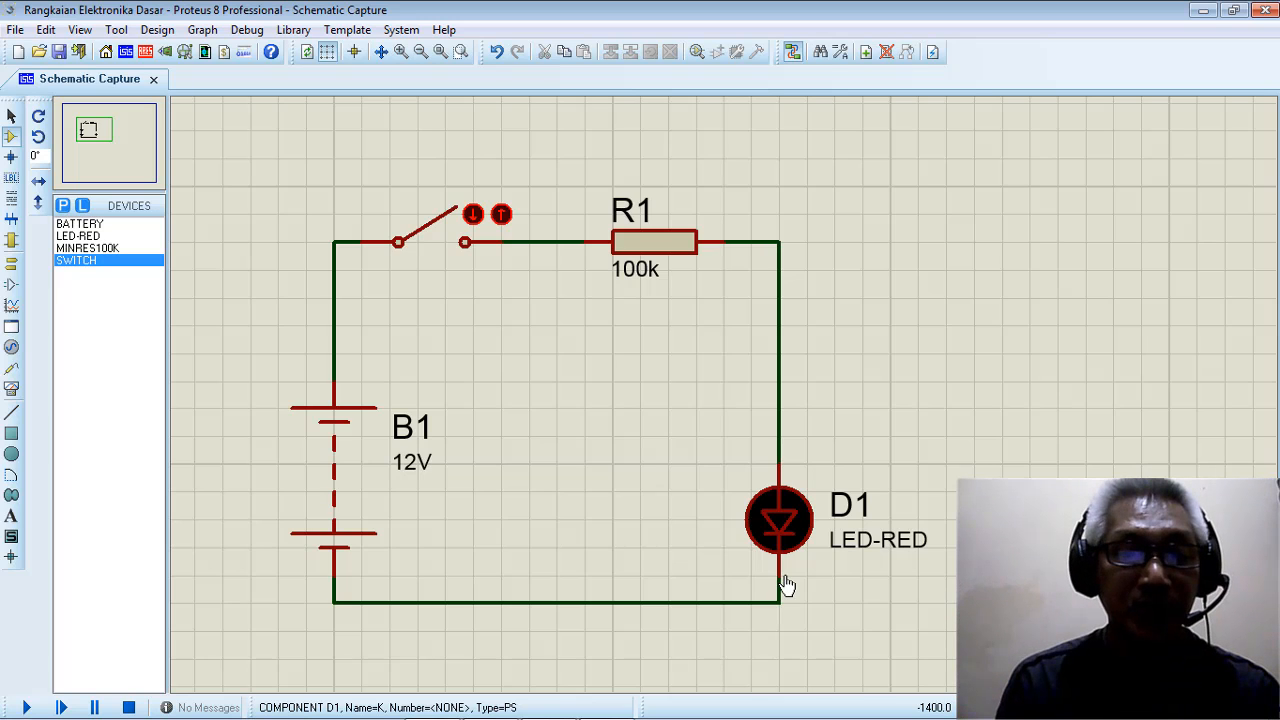
Step: Check the reference diagram in Windows Photo Viewer, return to Proteus and set resistor R1's resistance to 1k
mouse_move(490, 700)
left_click(505, 648)
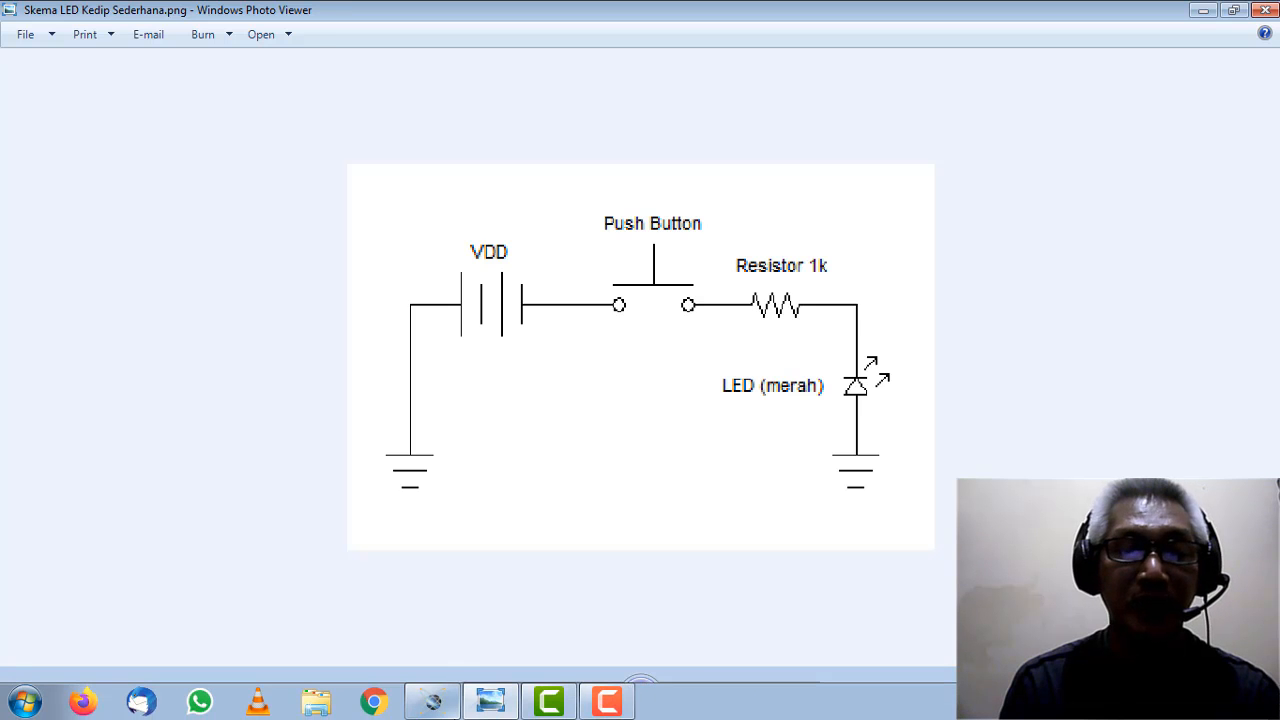
left_click(430, 704)
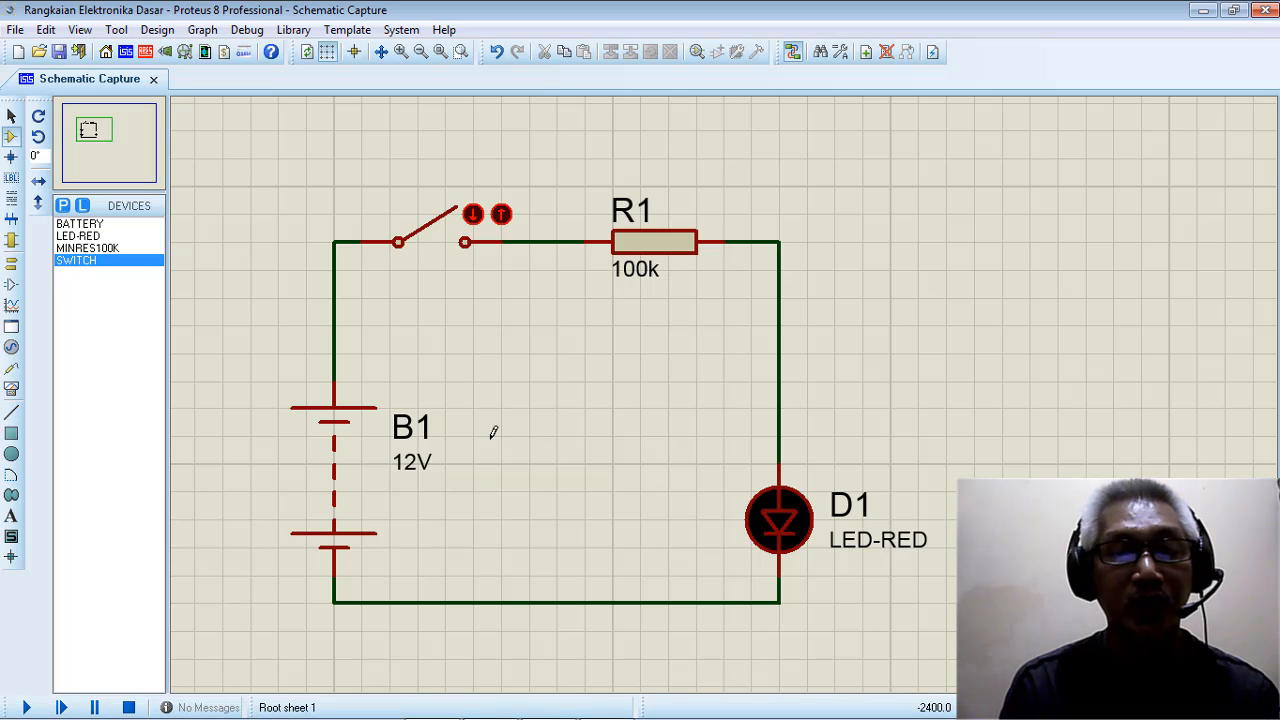
left_click(645, 249)
double_click(645, 249)
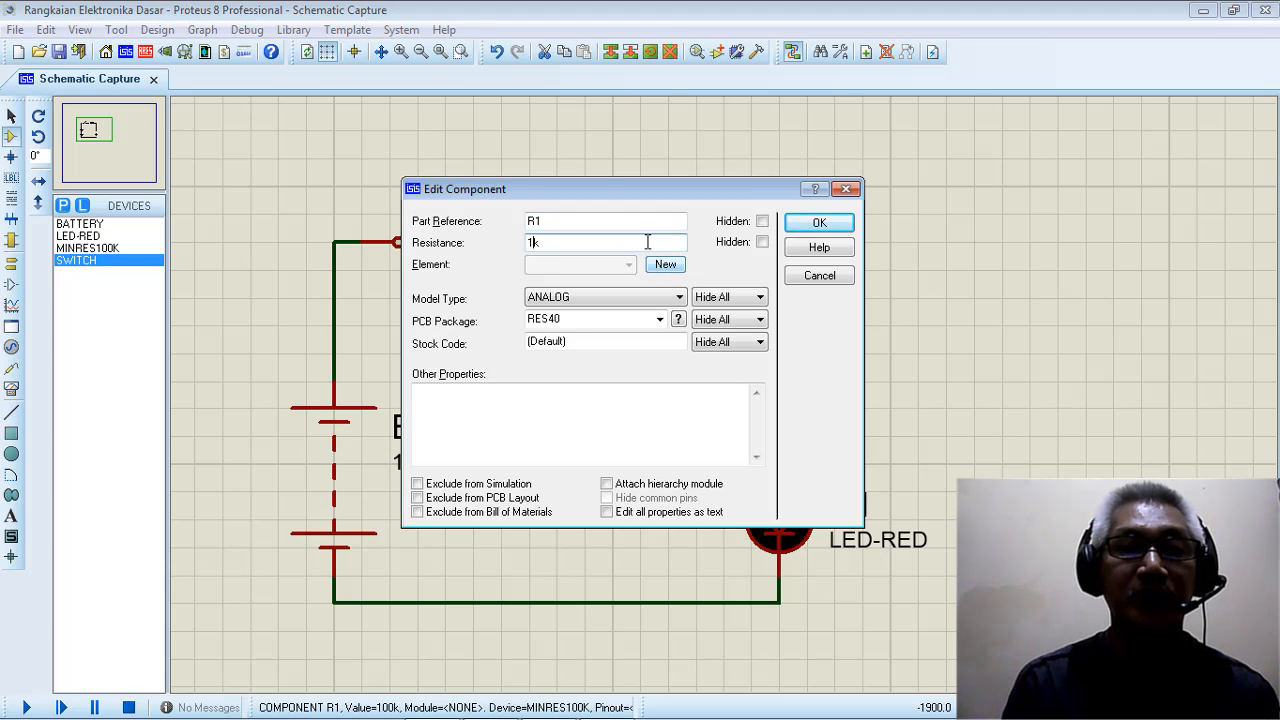
left_click(820, 223)
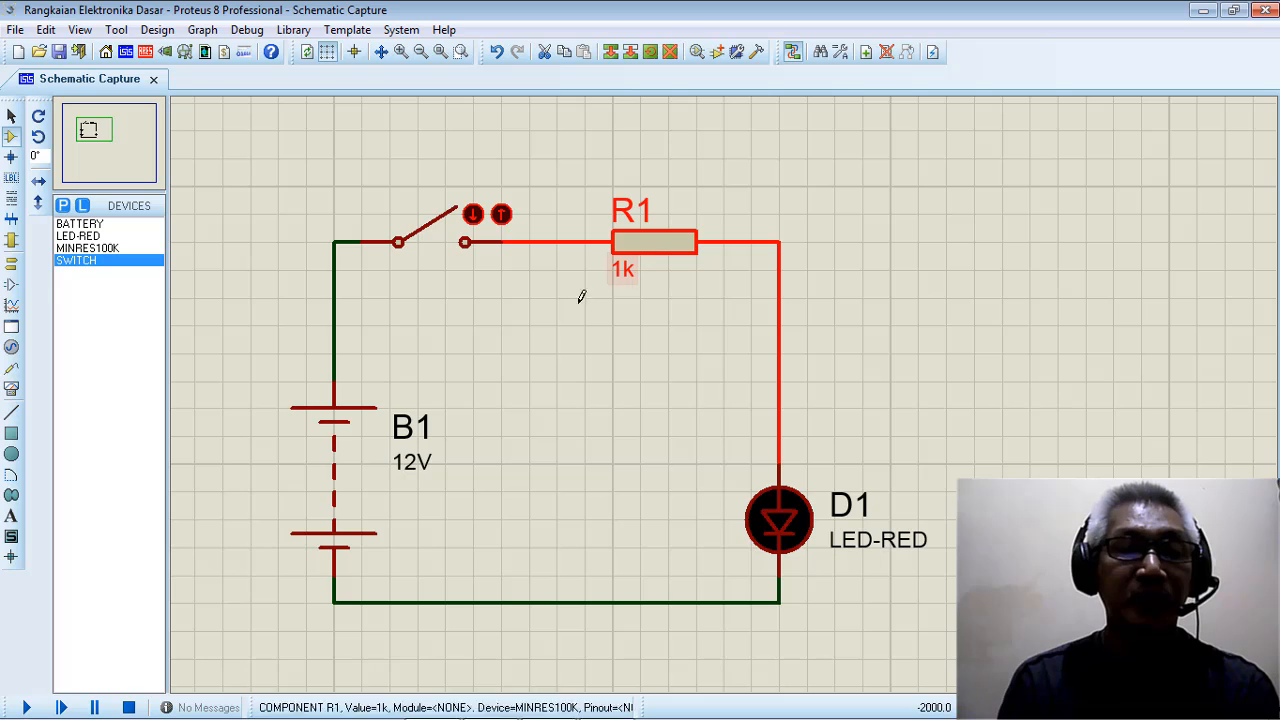
Step: Set the voltage of battery B1 to 3V
left_click(340, 476)
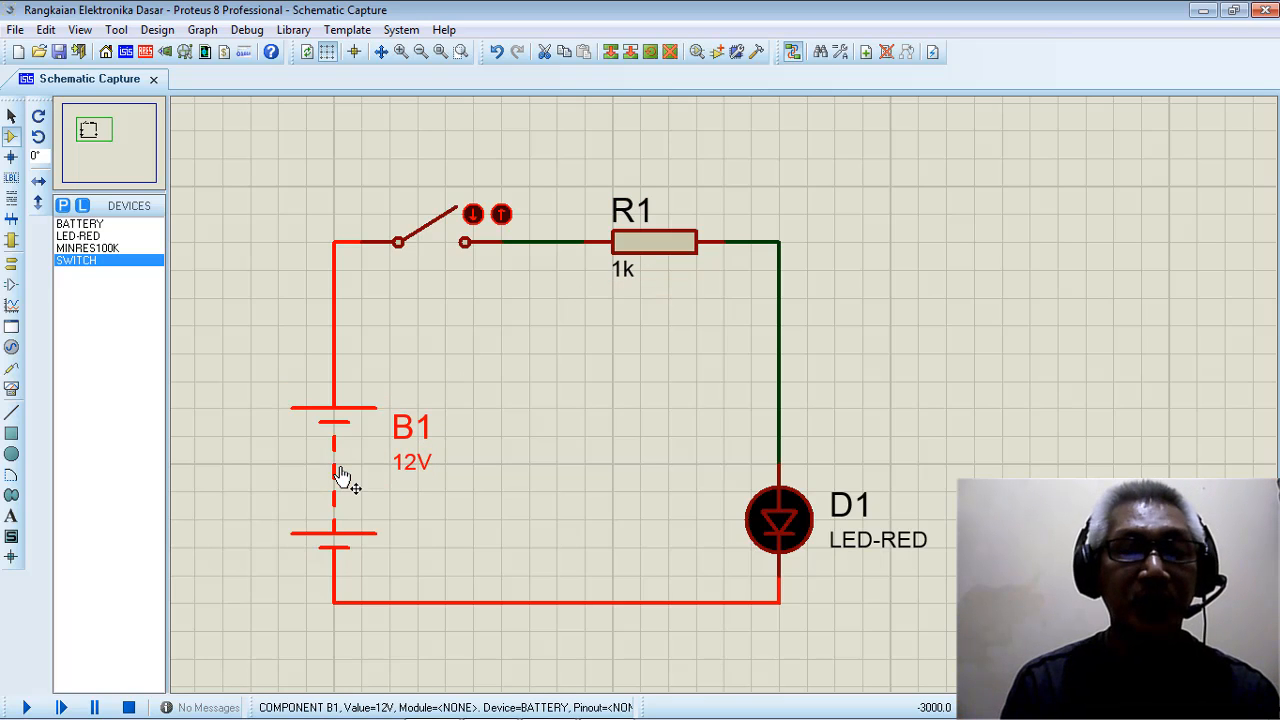
left_click(340, 476)
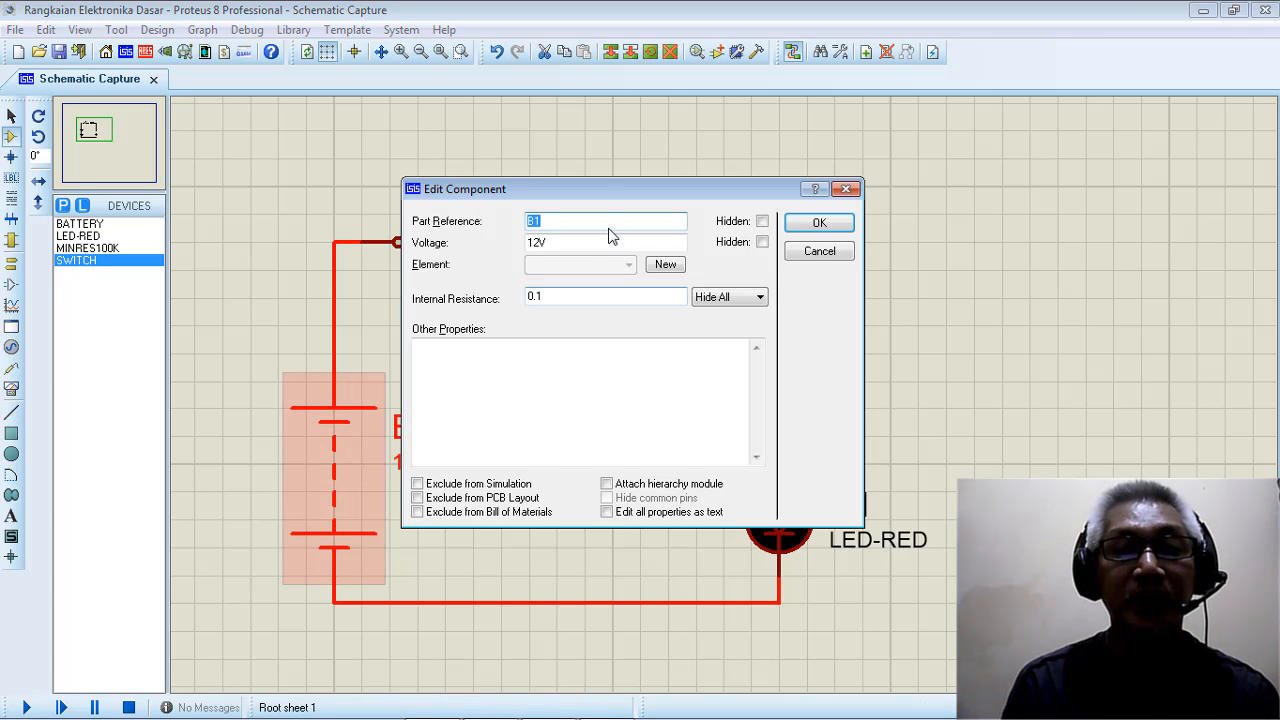
double_click(537, 243)
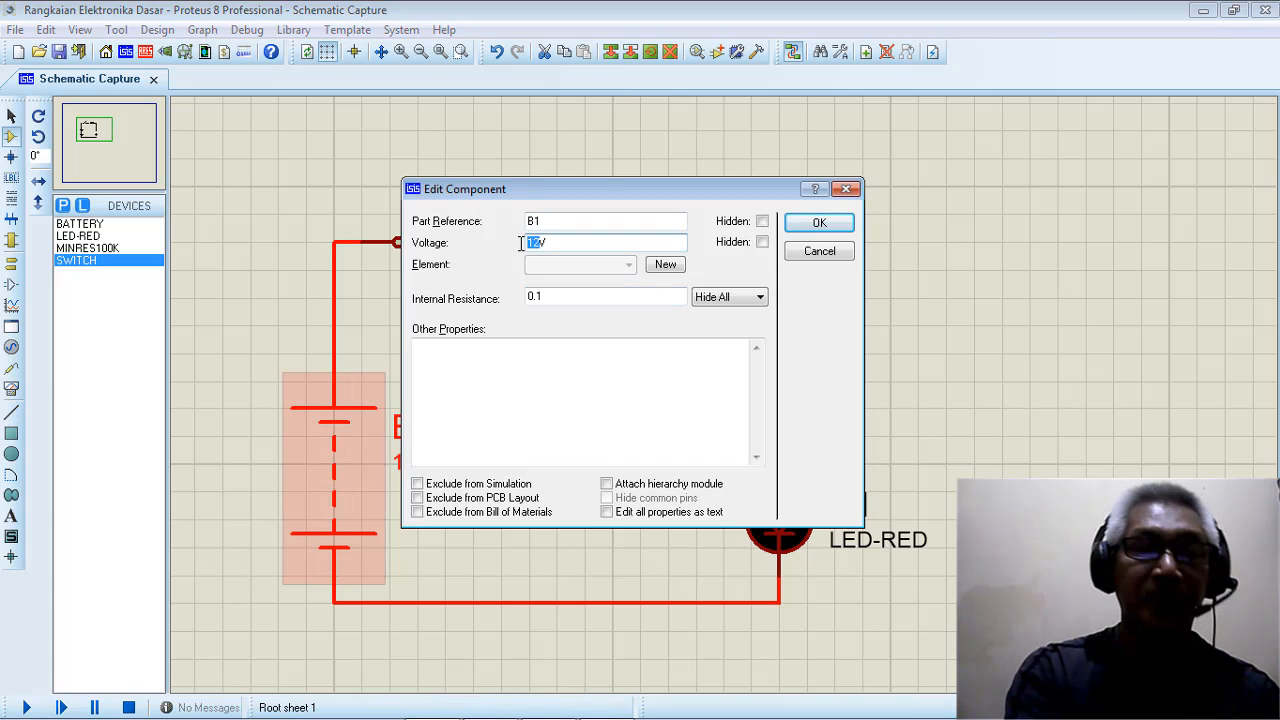
type("3V")
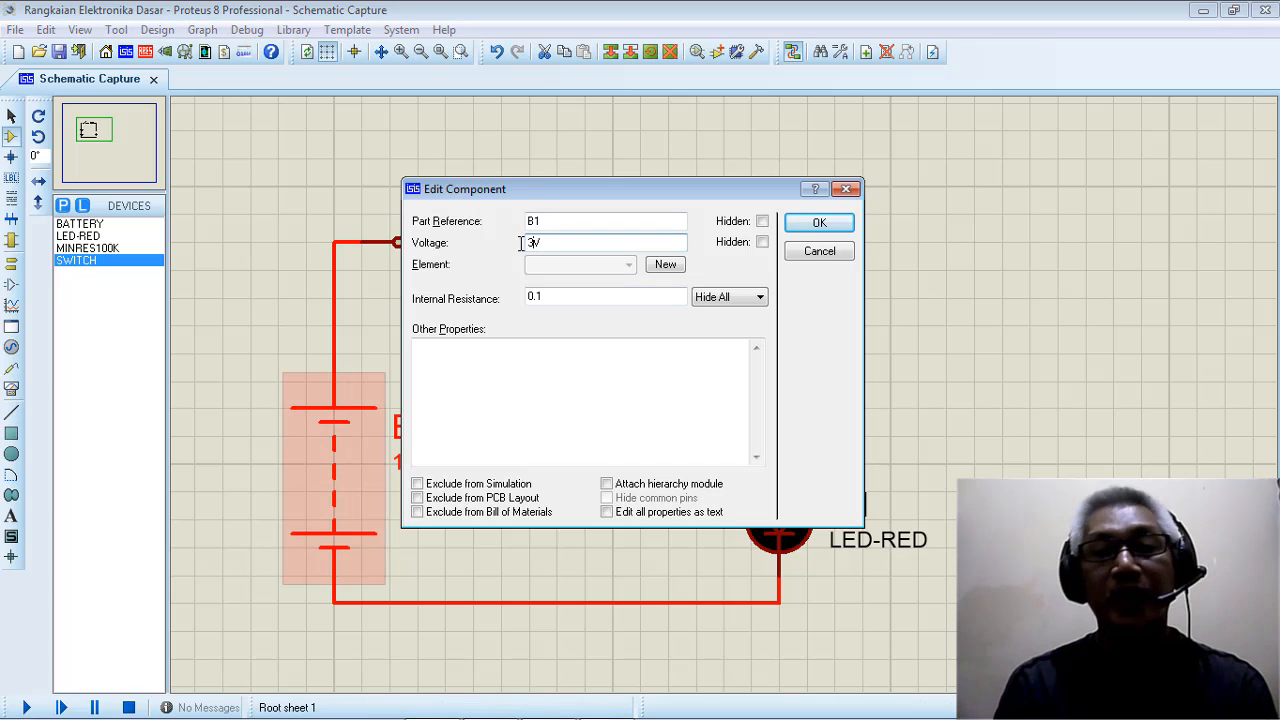
left_click(815, 224)
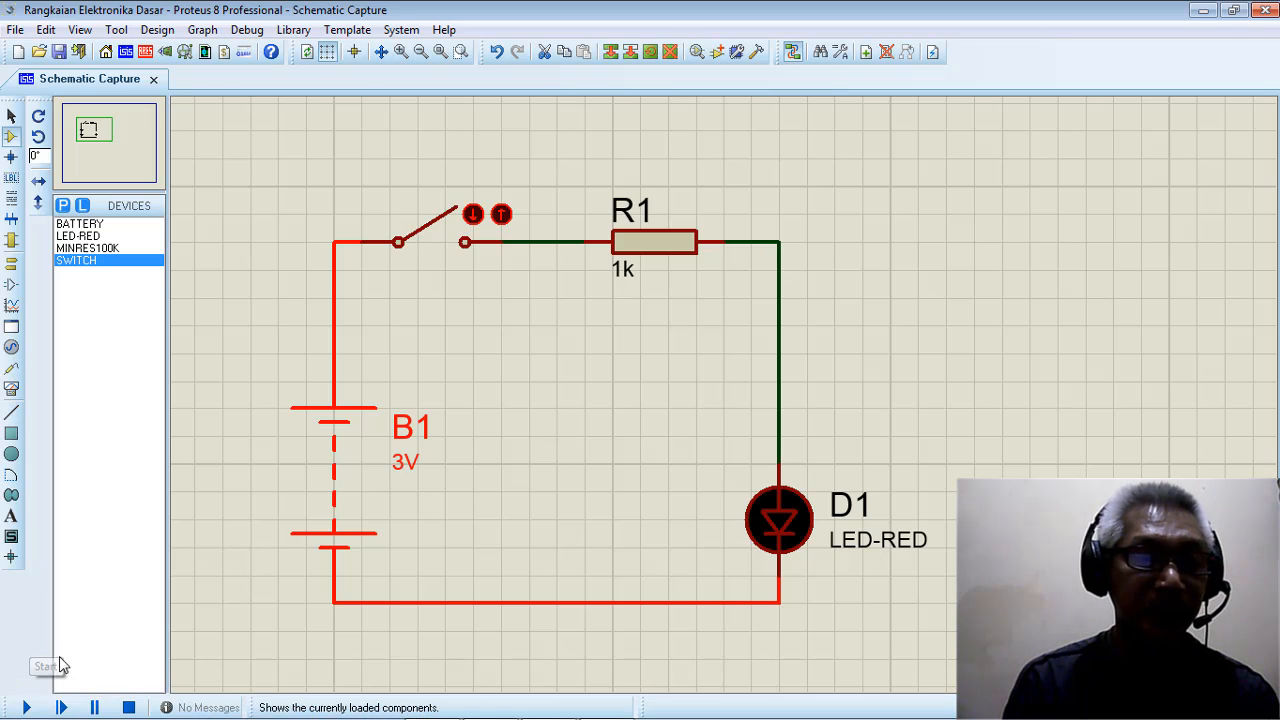
Step: Run the simulation, toggle the switch repeatedly to test the LED, leave the switch closed and stop the simulation
left_click(27, 708)
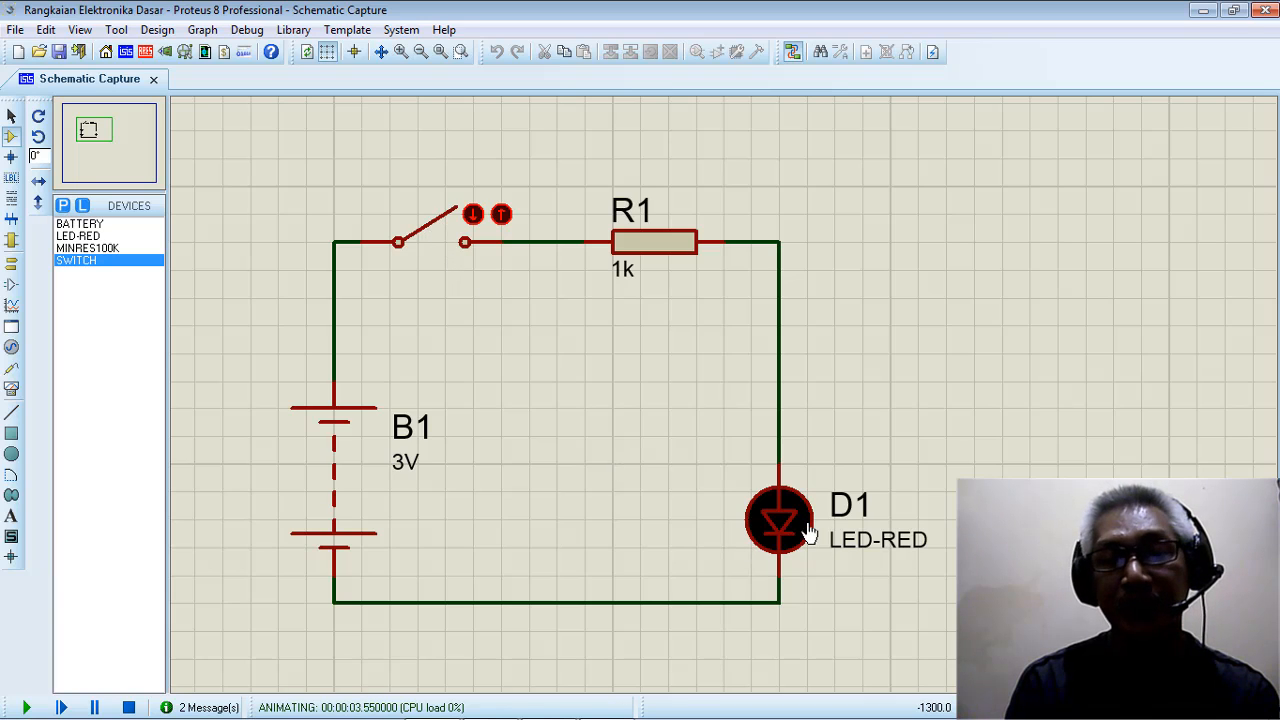
left_click(433, 229)
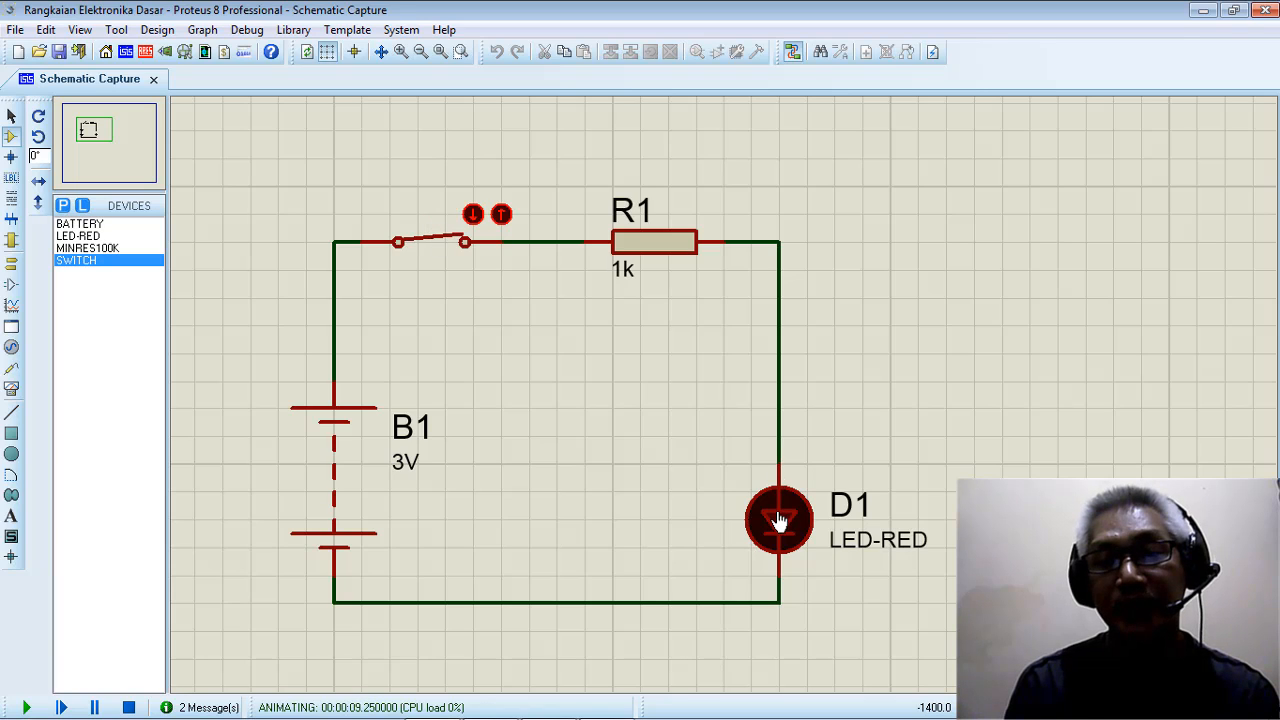
left_click(424, 254)
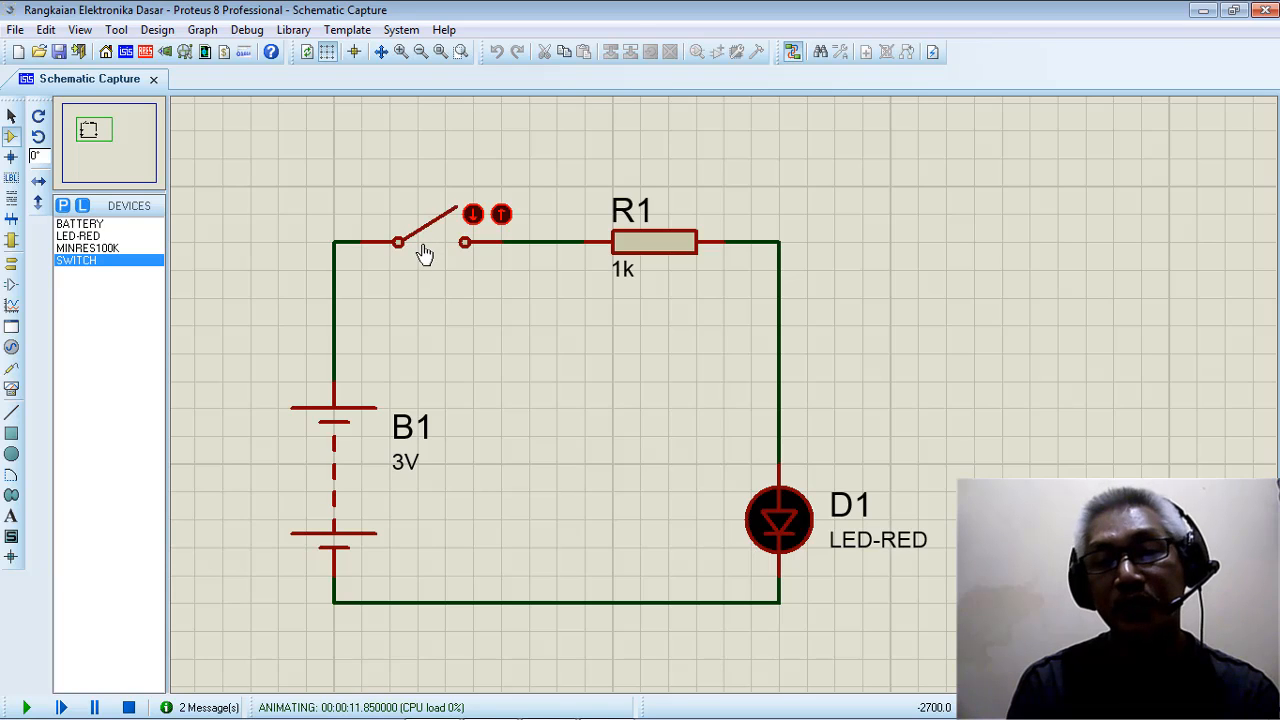
left_click(424, 254)
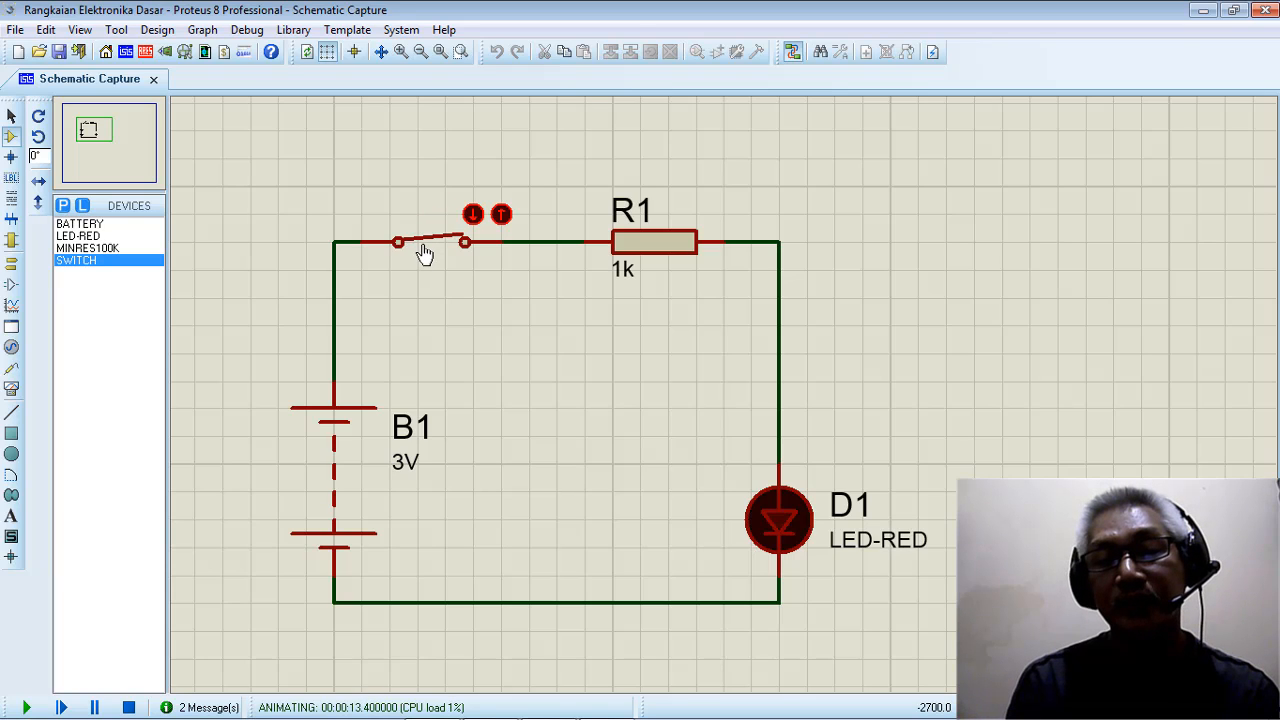
left_click(424, 254)
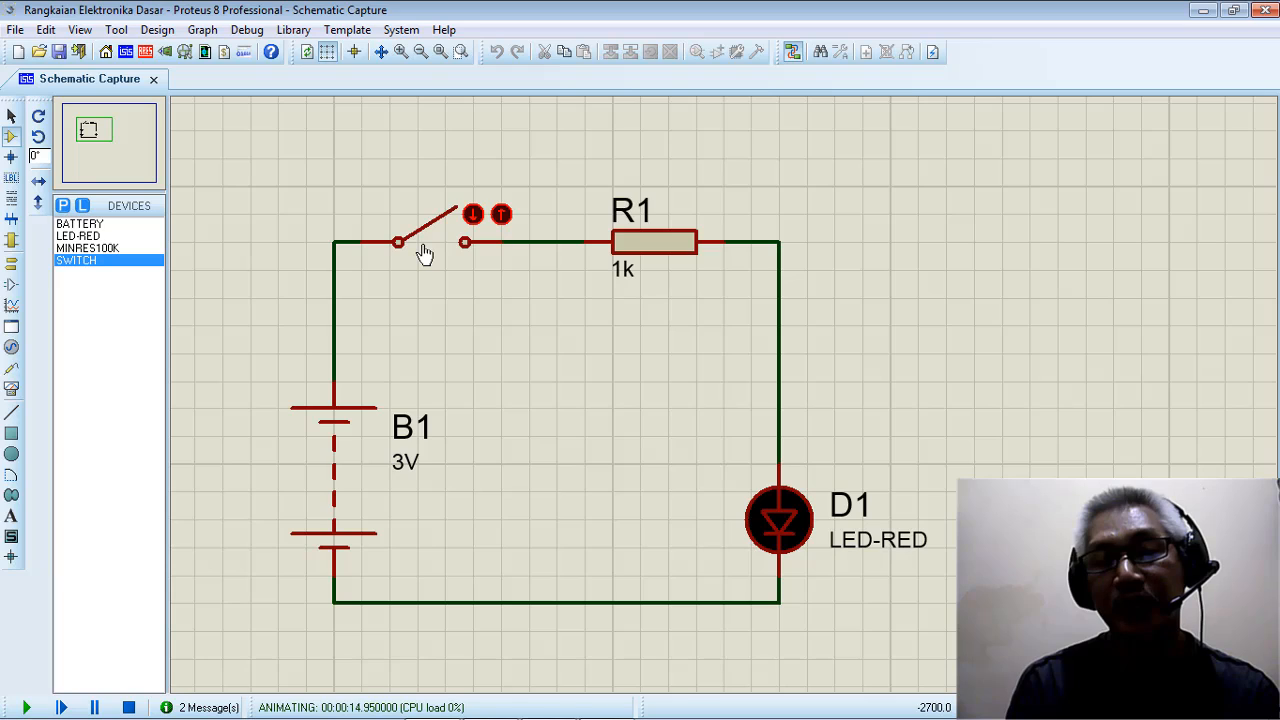
left_click(424, 254)
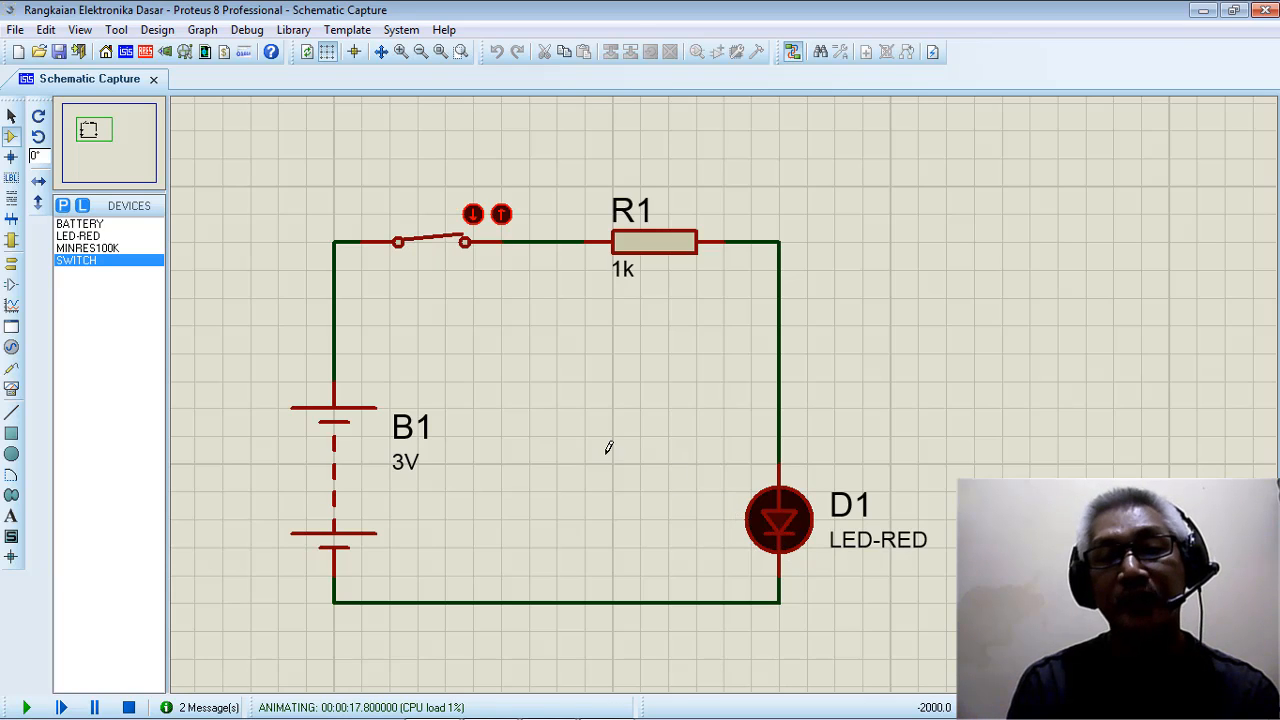
left_click(437, 246)
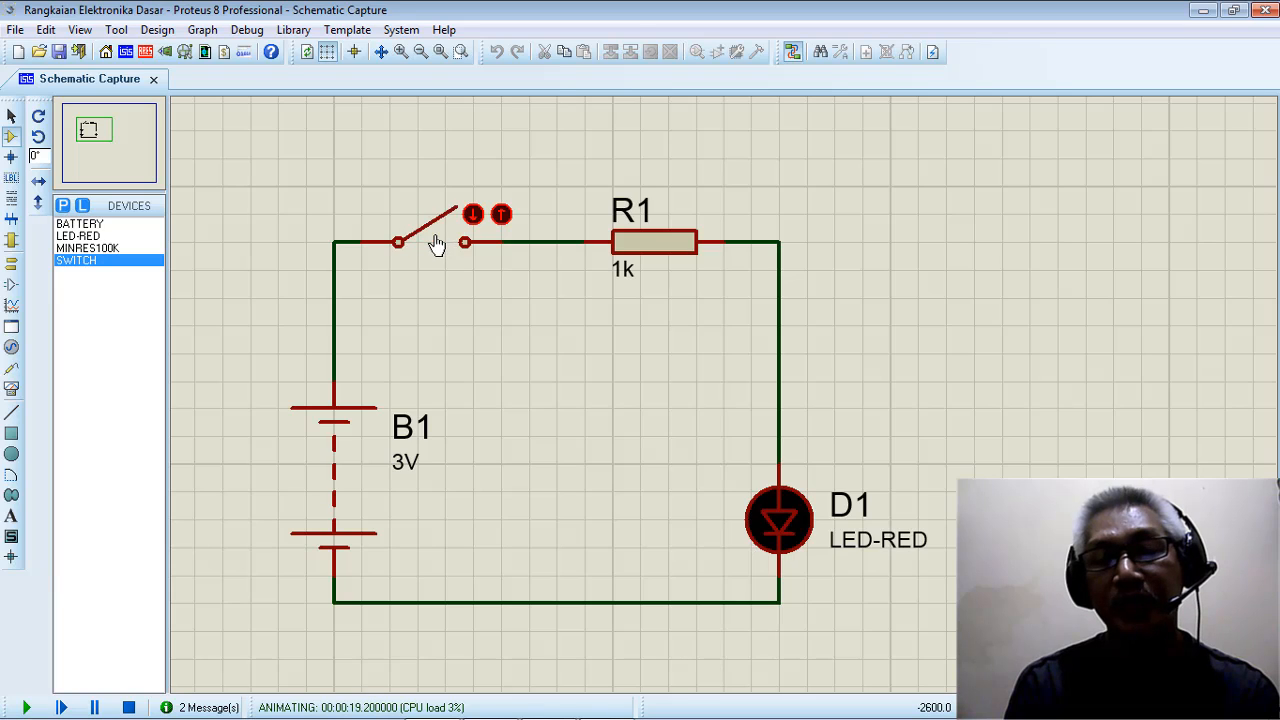
left_click(437, 246)
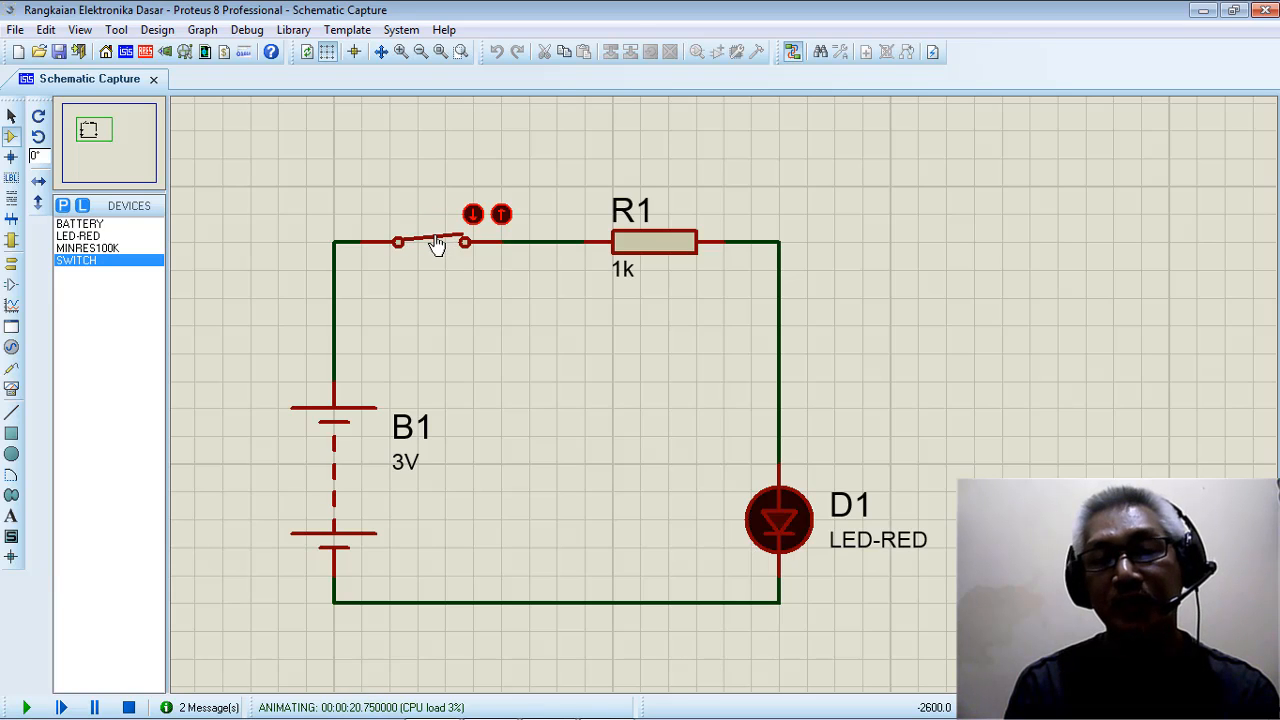
left_click(437, 246)
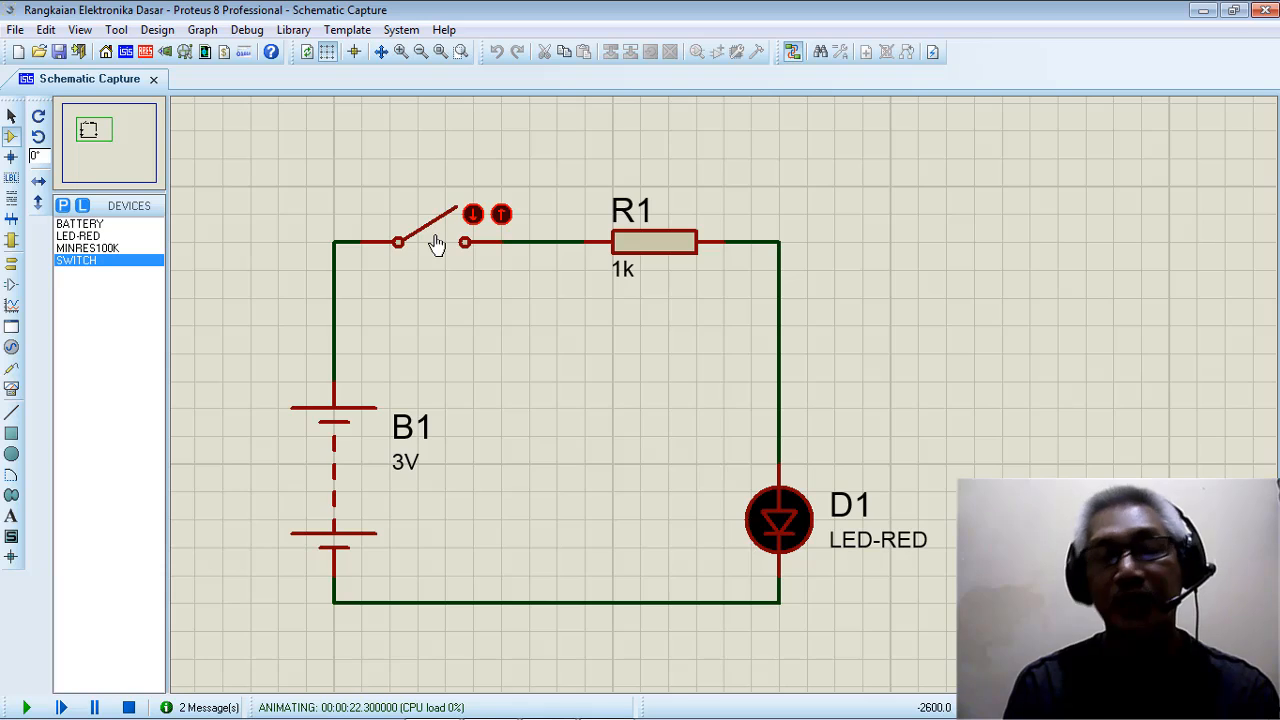
left_click(437, 246)
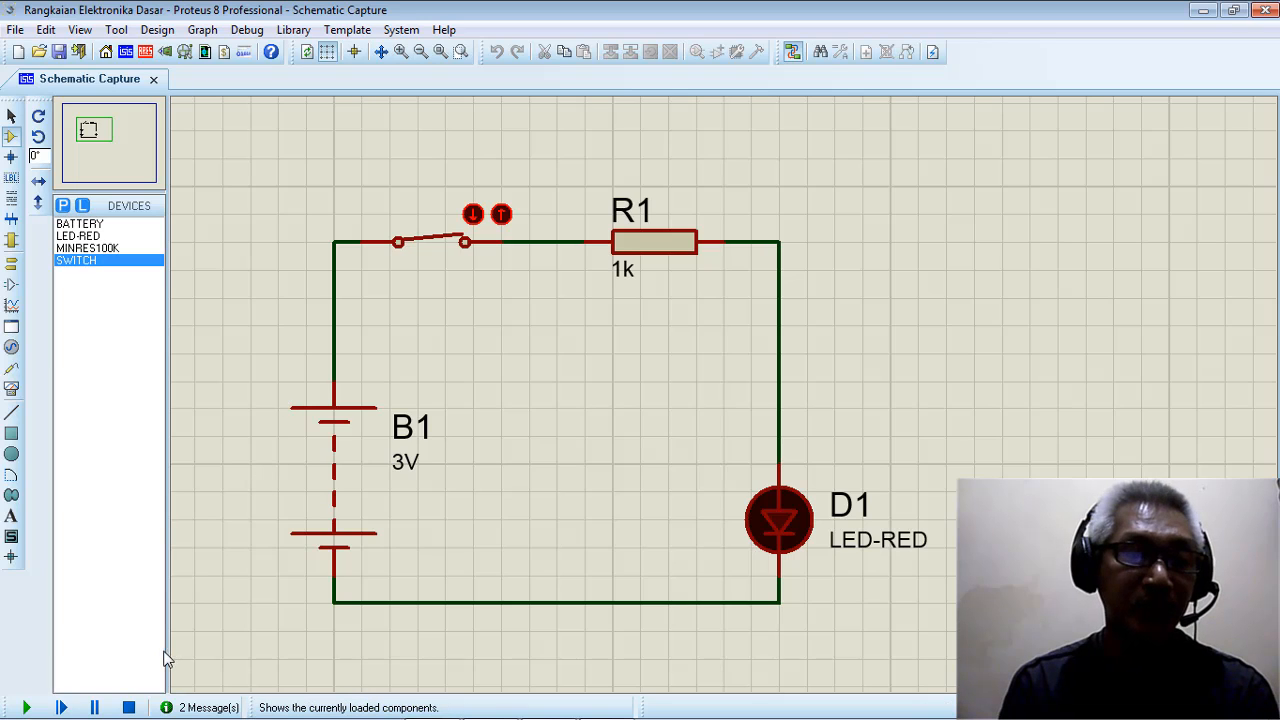
left_click(130, 707)
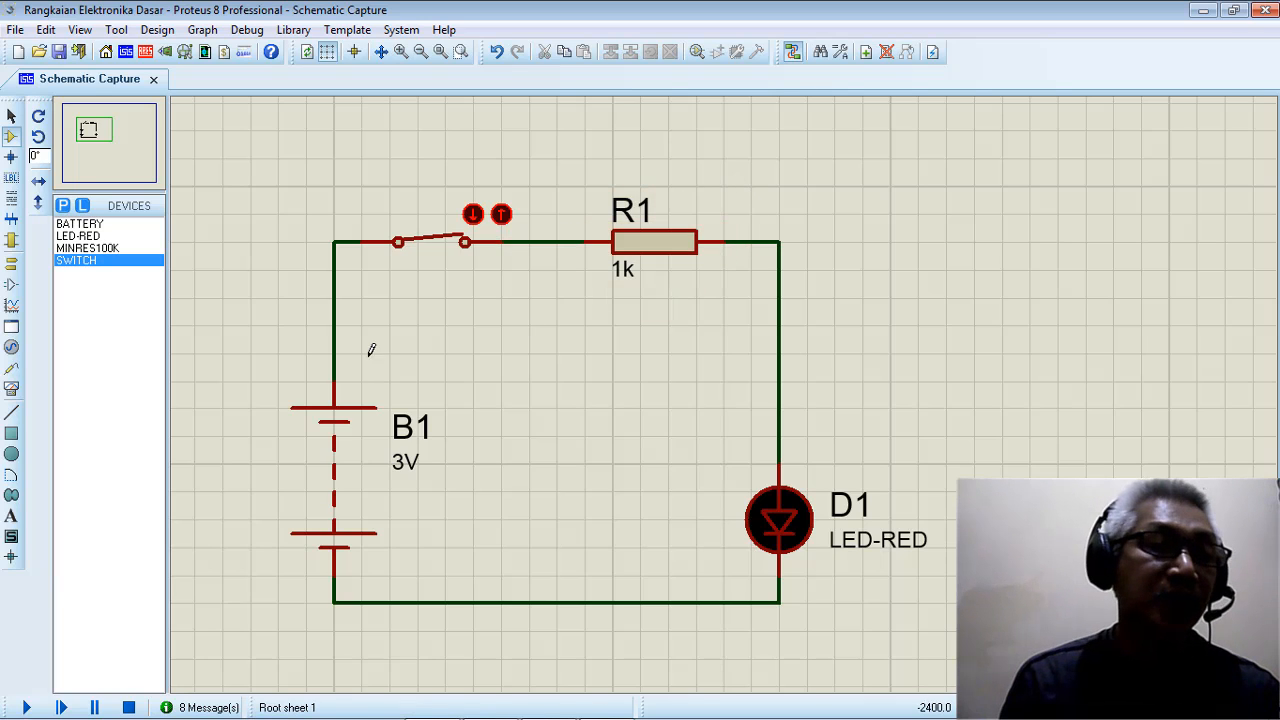
Step: Place a DC voltmeter in the empty area above and to the right of resistor R1
left_click(12, 394)
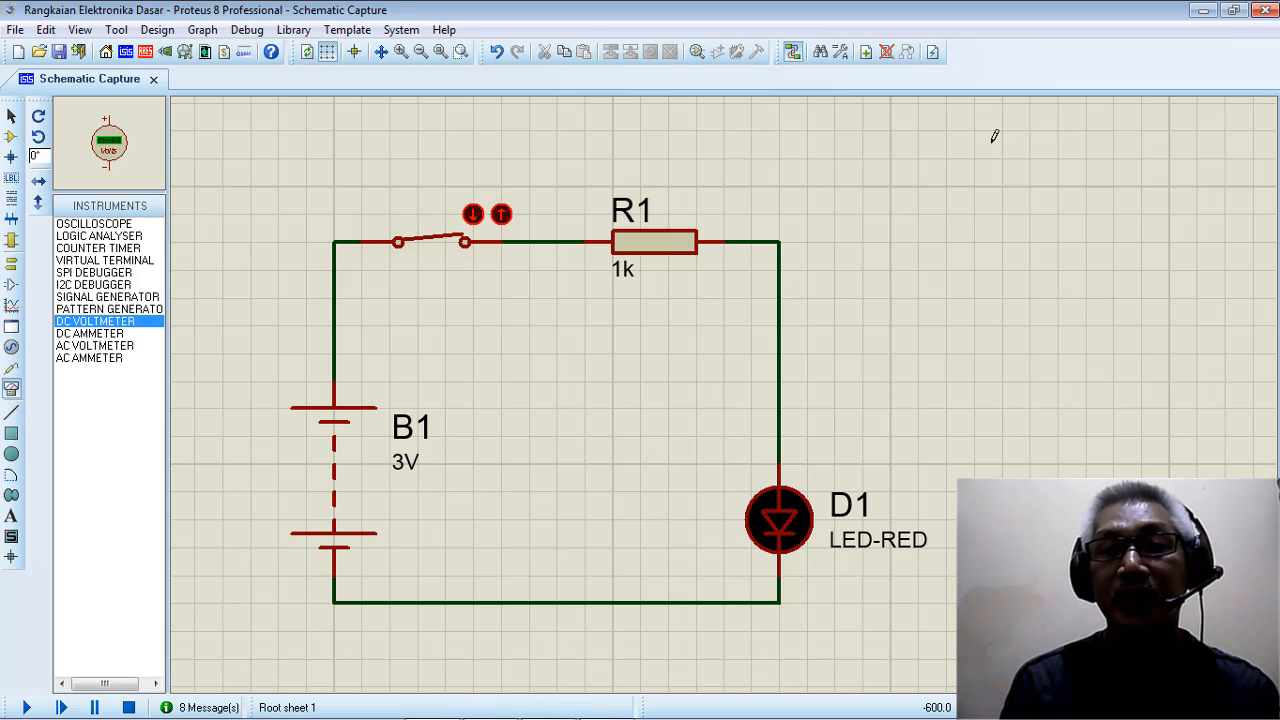
left_click(938, 127)
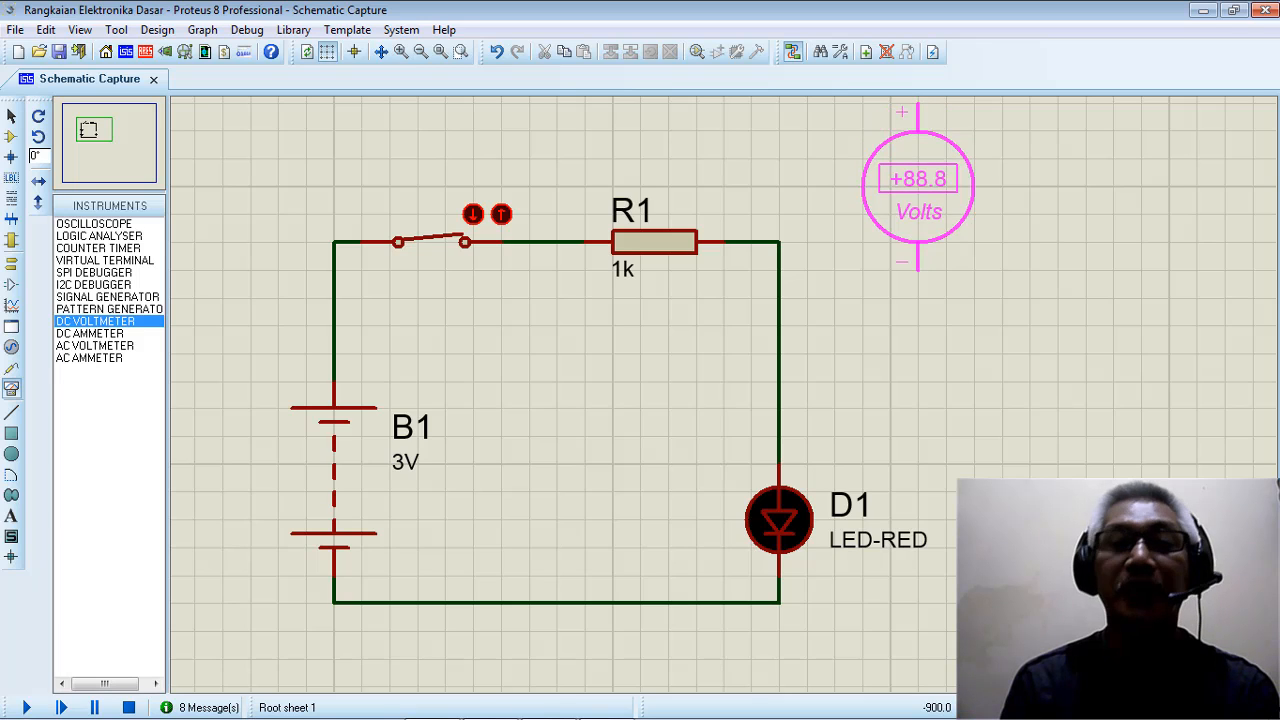
left_click(918, 185)
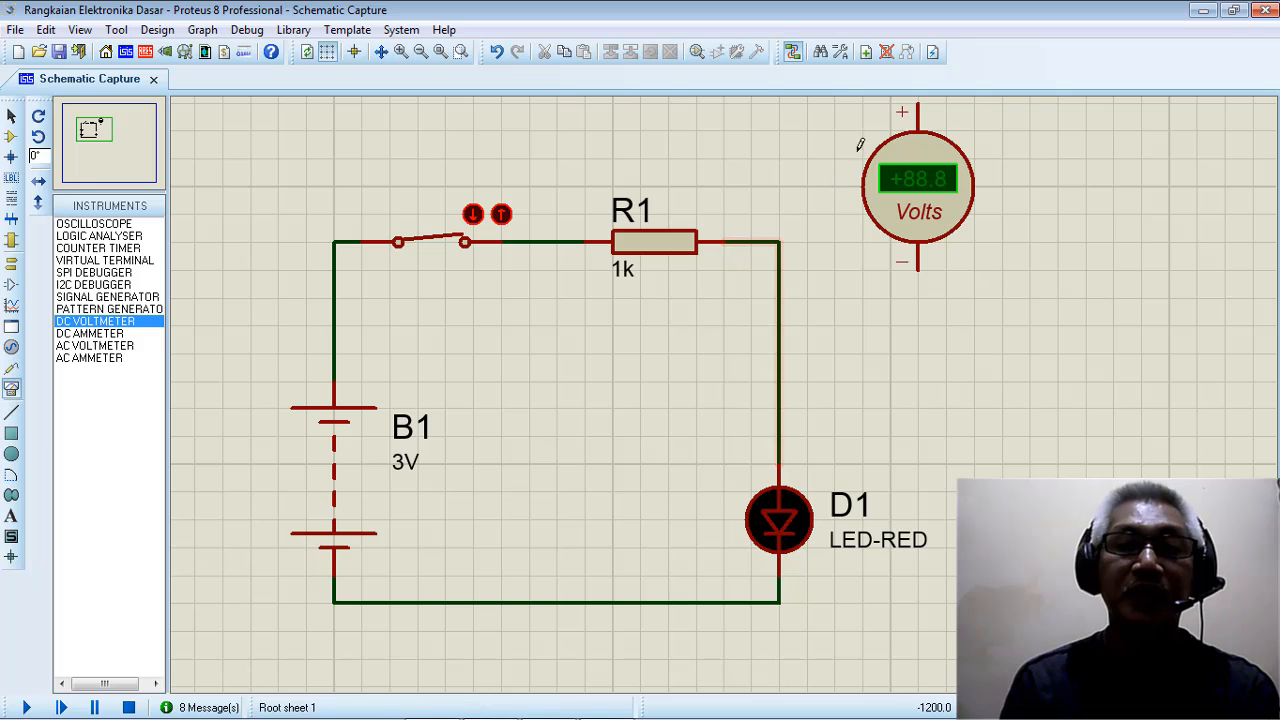
Step: Wire the voltmeter across R1, its positive terminal to the switch–R1 wire and its negative terminal to the R1–LED wire
left_click(920, 96)
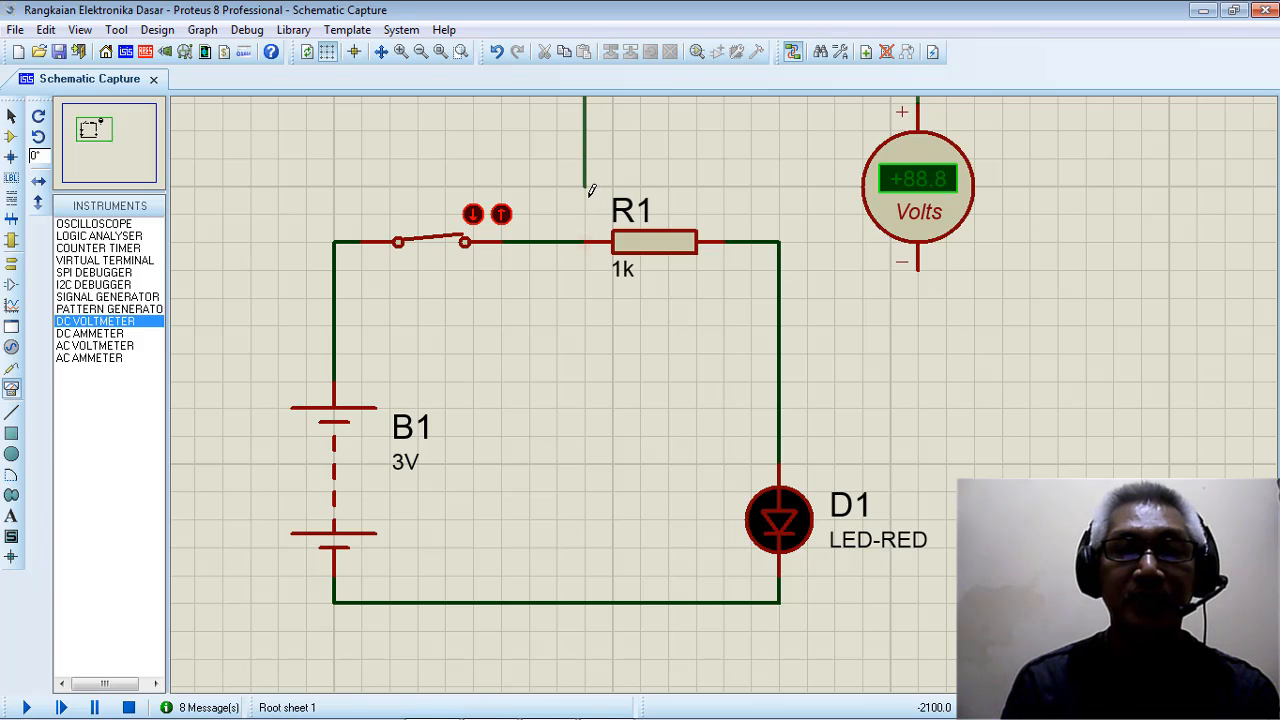
left_click(557, 240)
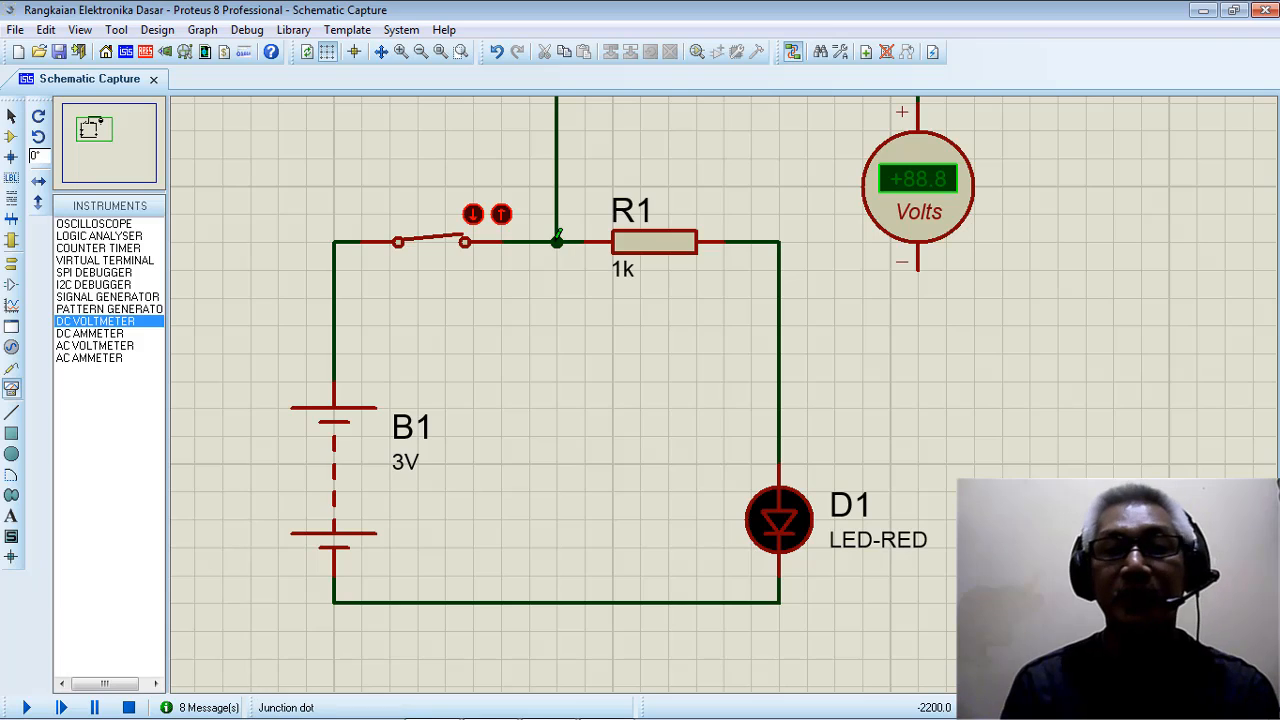
left_click(919, 266)
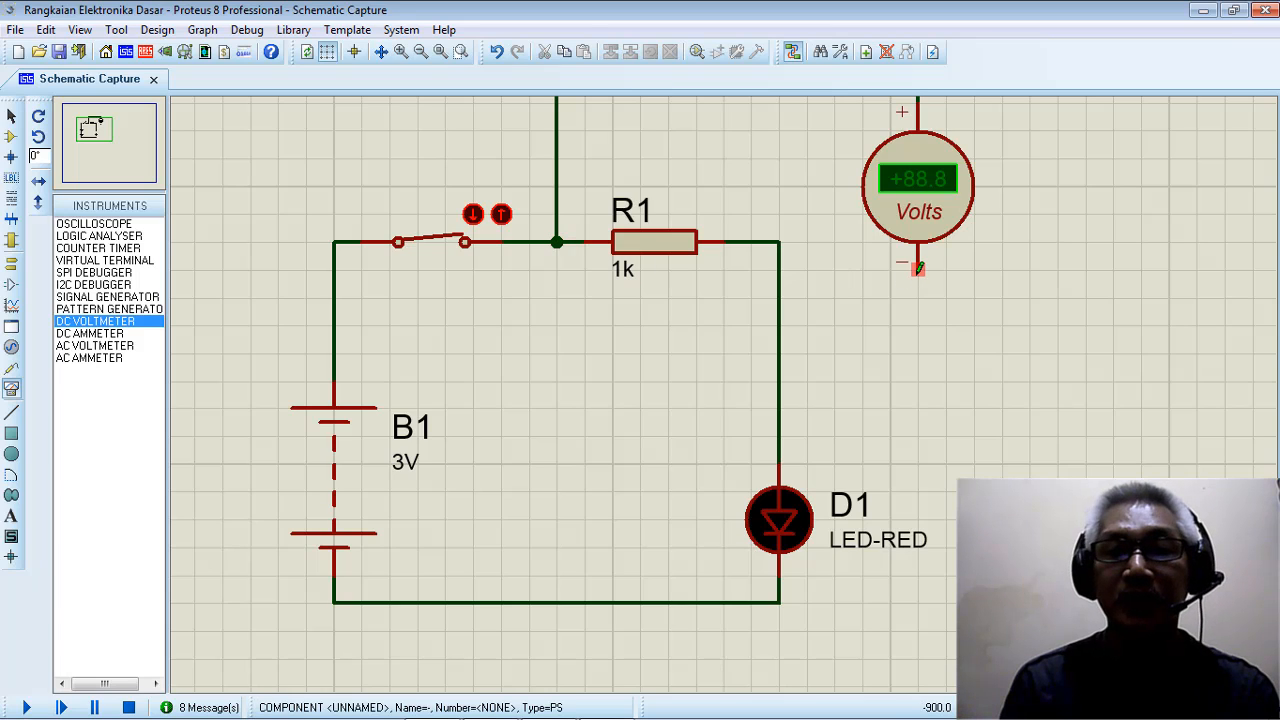
left_click(780, 295)
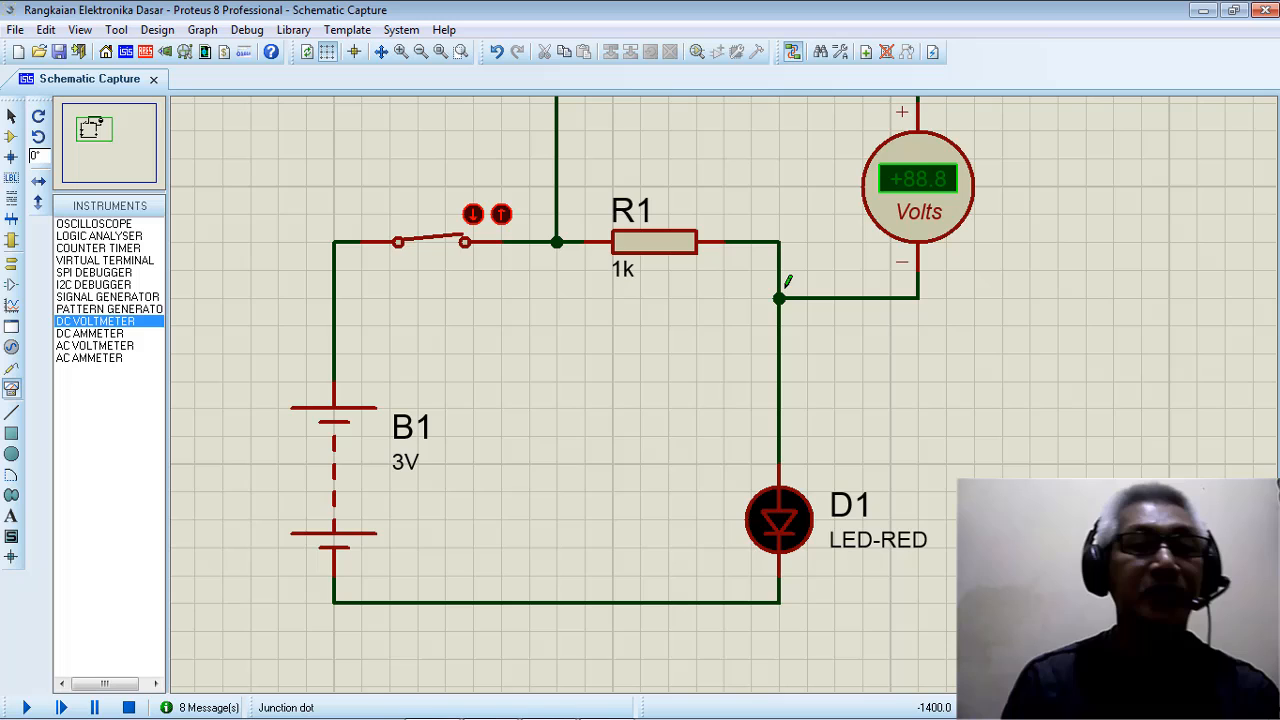
left_click(96, 133)
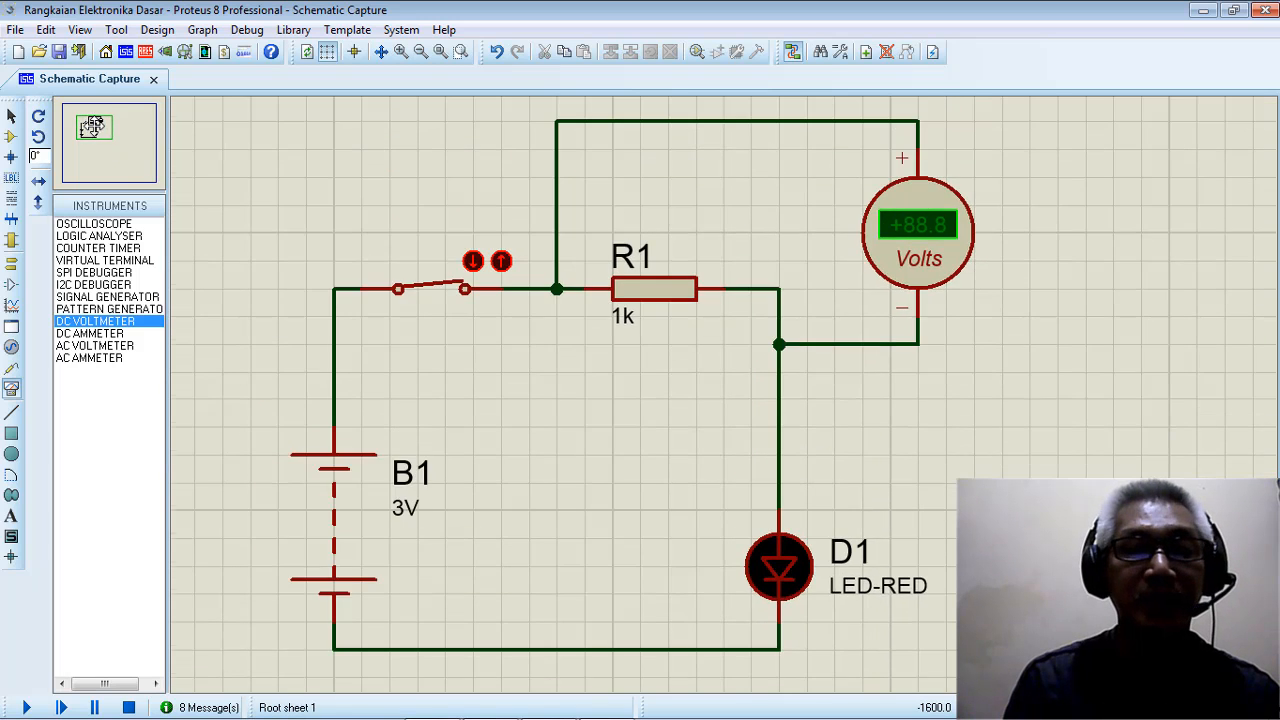
left_click(93, 126)
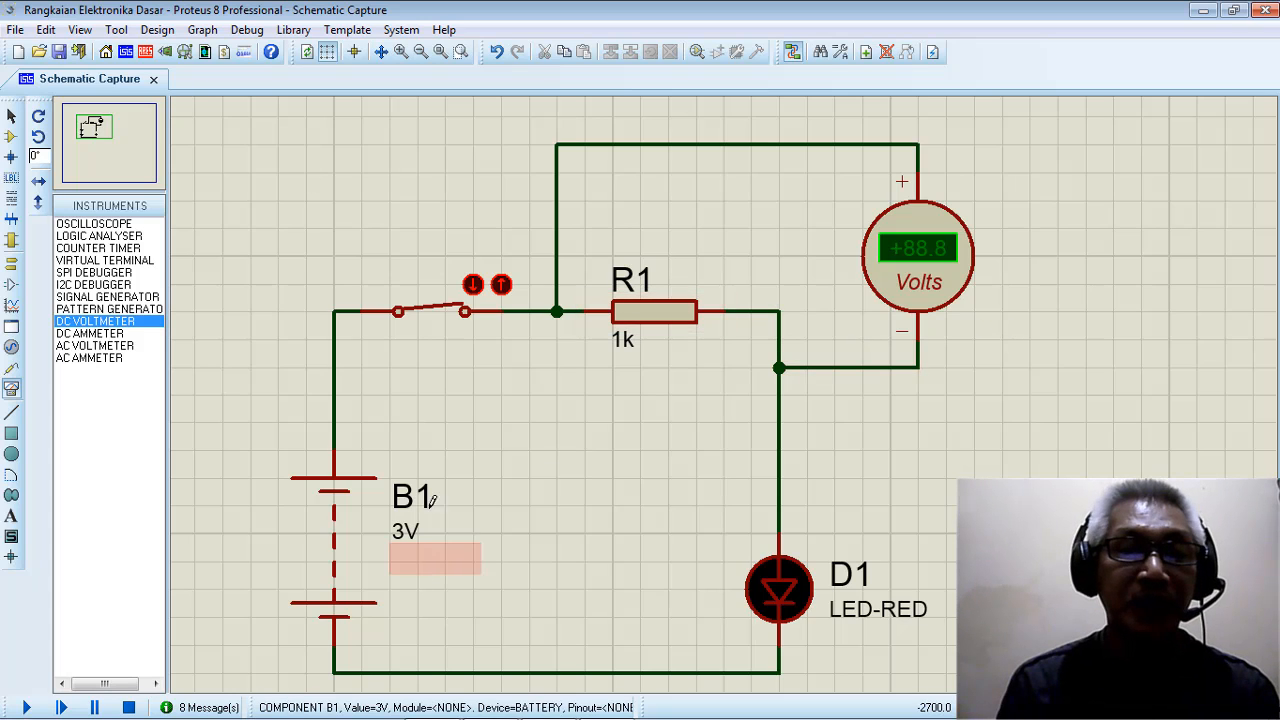
Step: Open the switch, run the simulation, and close the switch to measure the voltage across R1
left_click(436, 317)
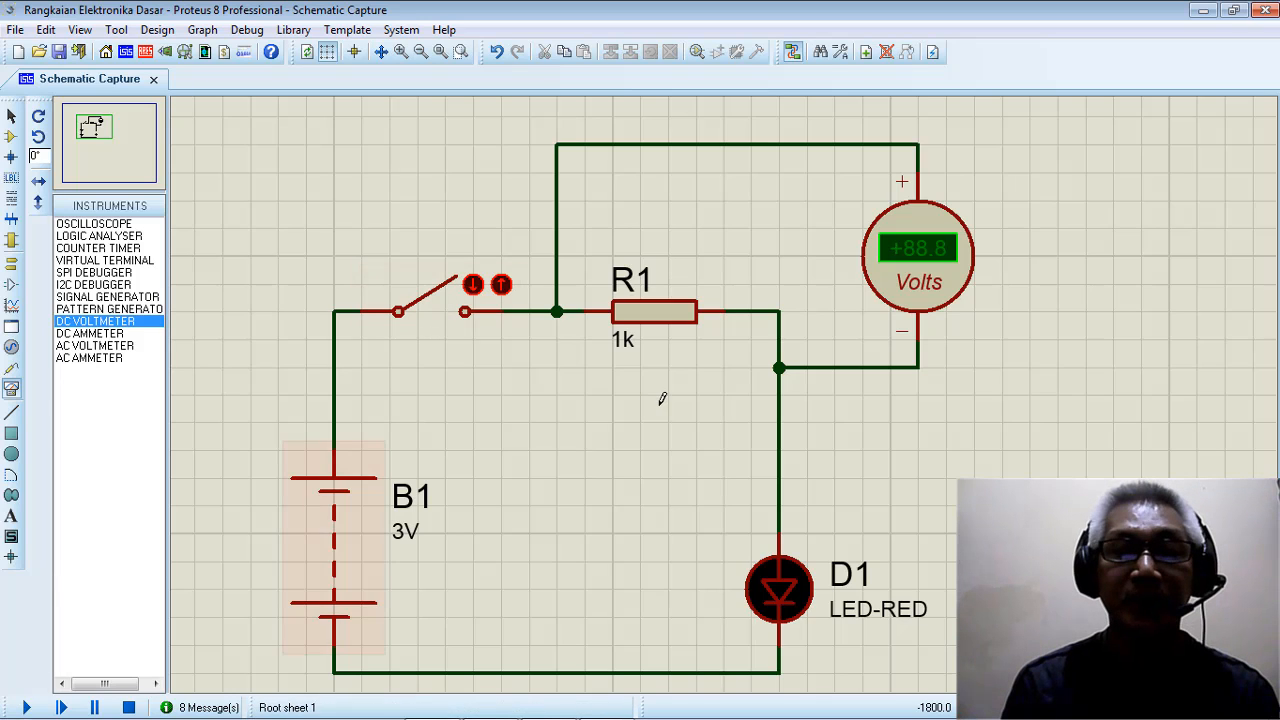
left_click(27, 708)
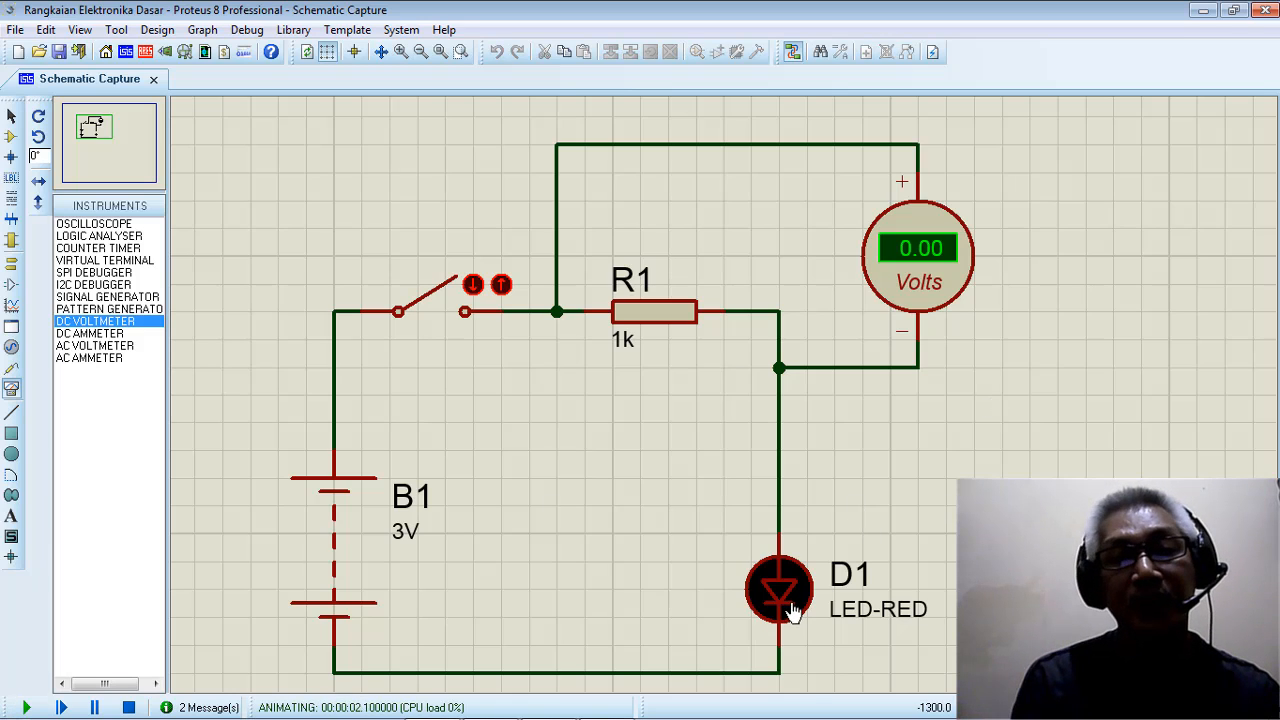
left_click(430, 305)
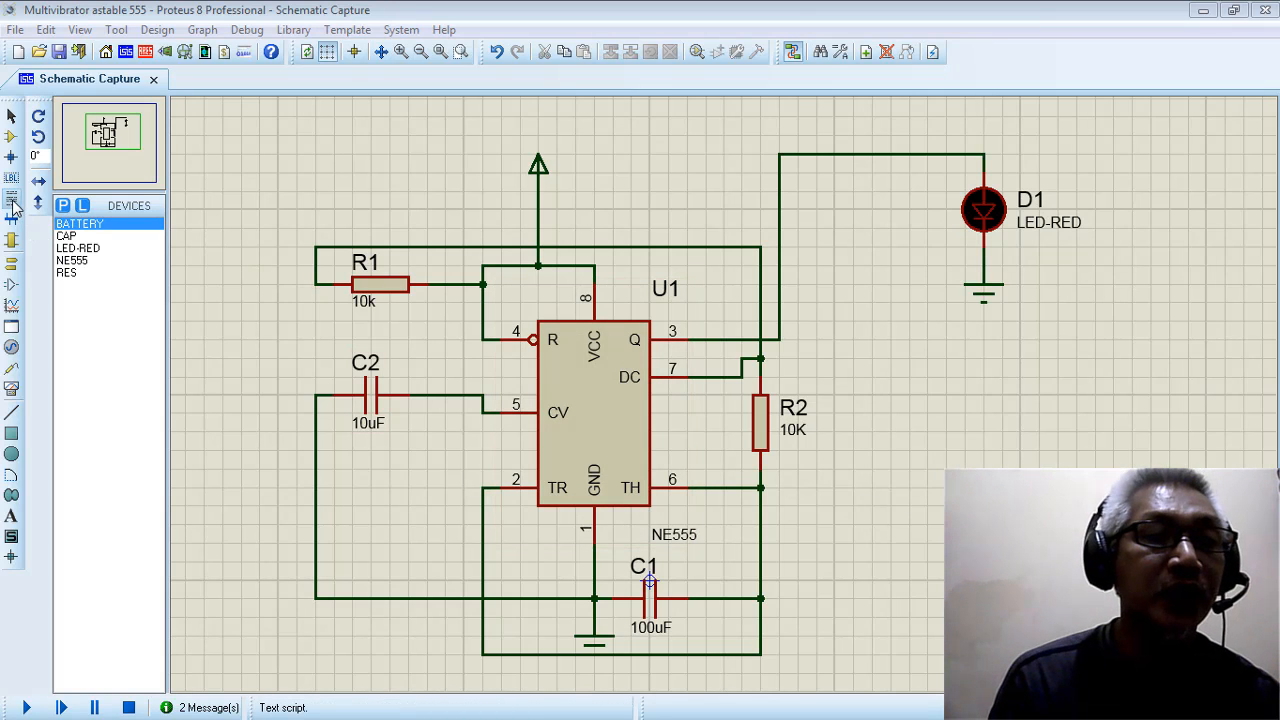
Step: Add a horizontal text script beginning "Rangkaian Multivibr" in the empty area below the LED of the NE555 schematic
left_click(915, 521)
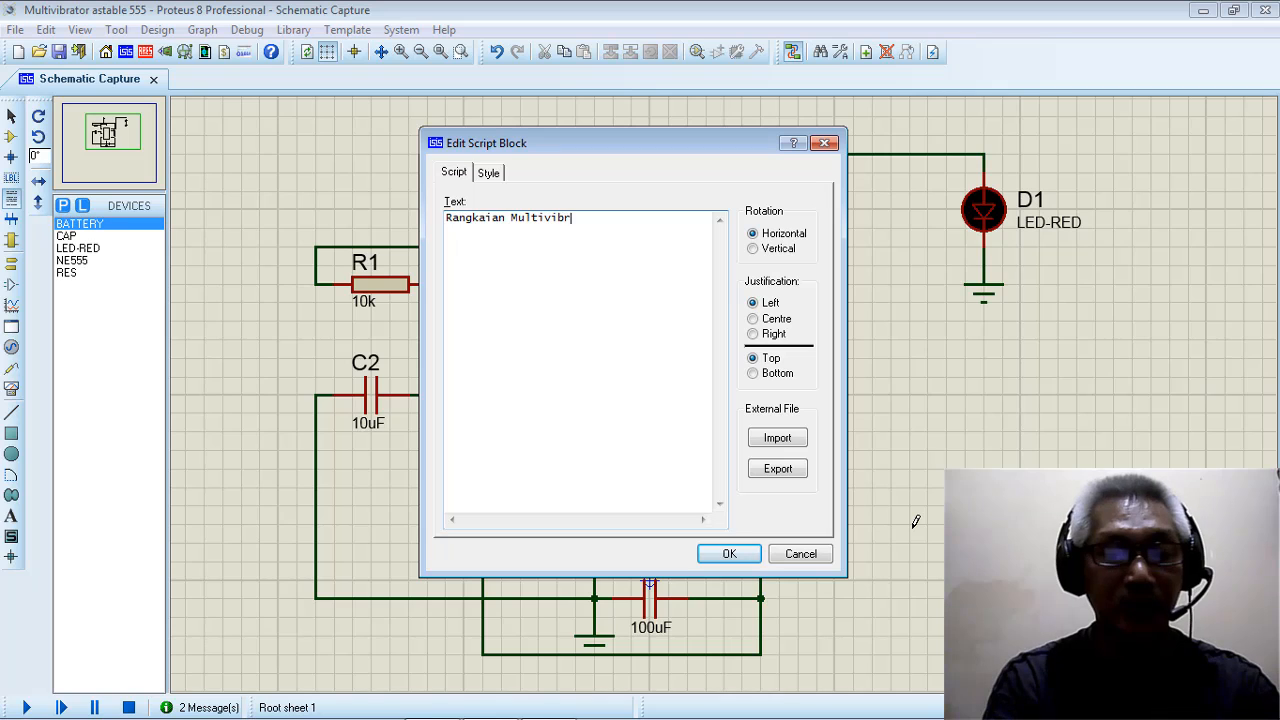
left_click(748, 560)
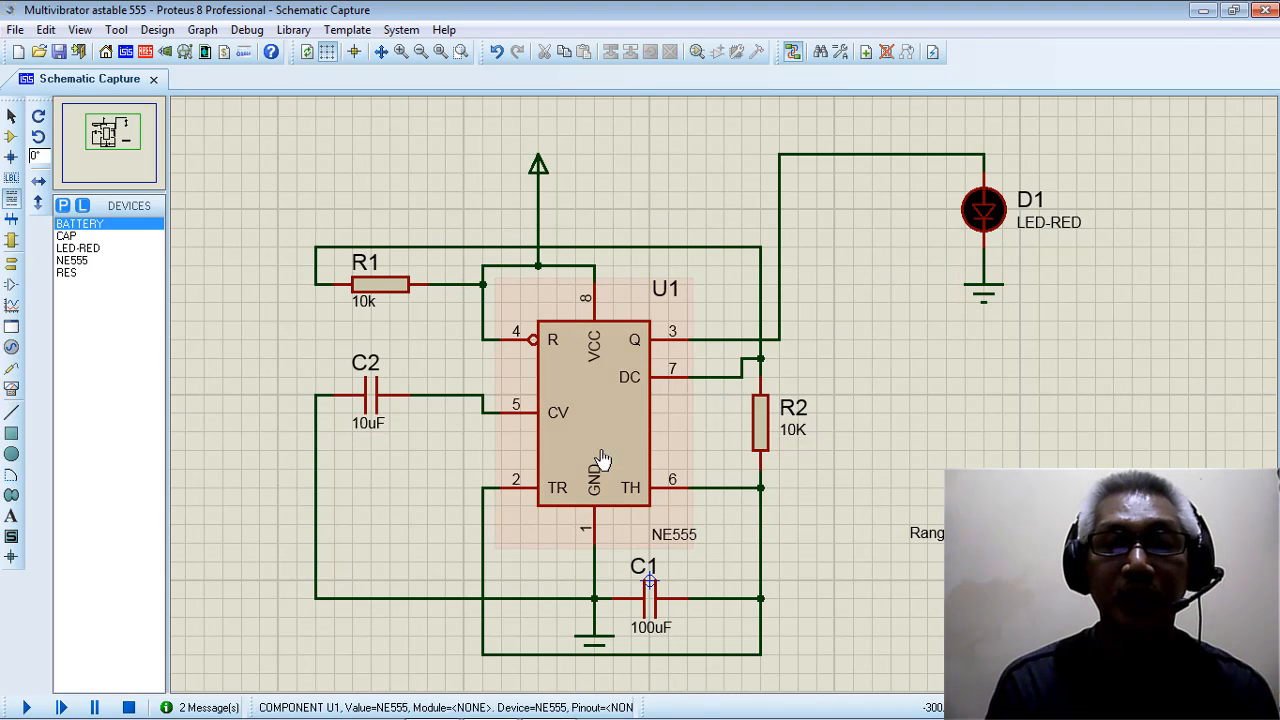
Step: Run the simulation of the NE555 astable multivibrator to watch LED D1, and stop it
left_click(28, 708)
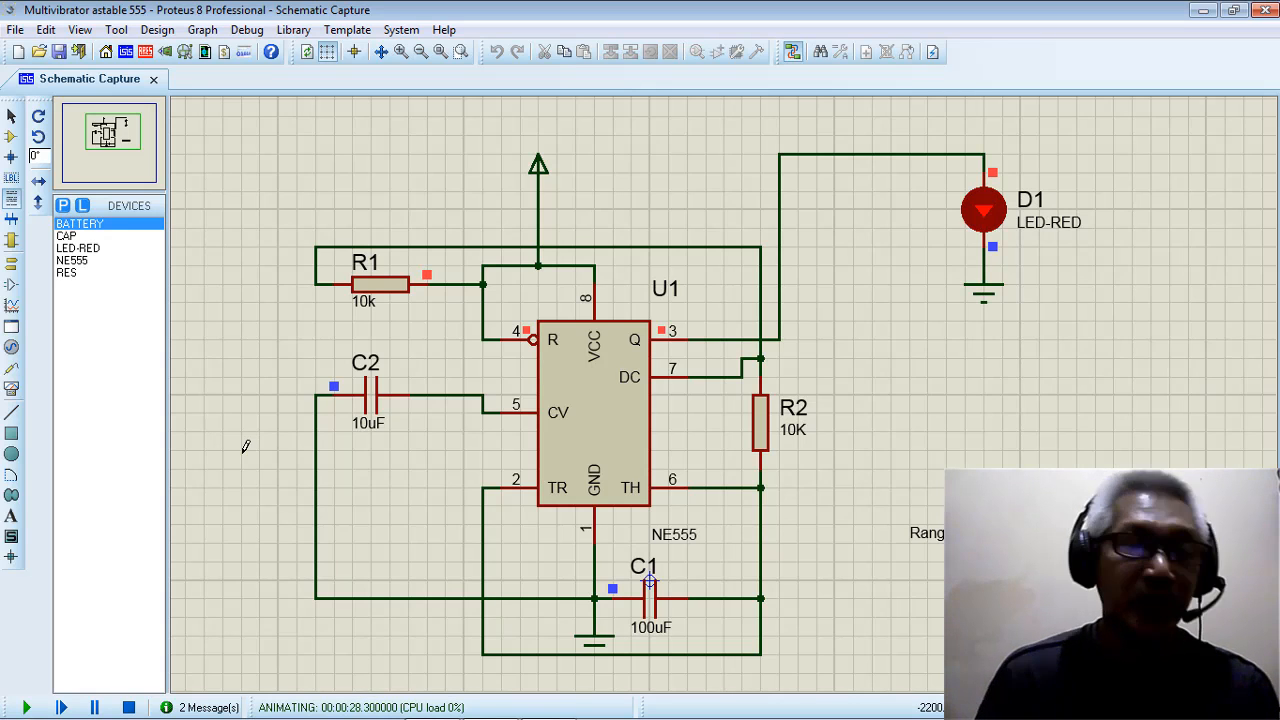
left_click(128, 708)
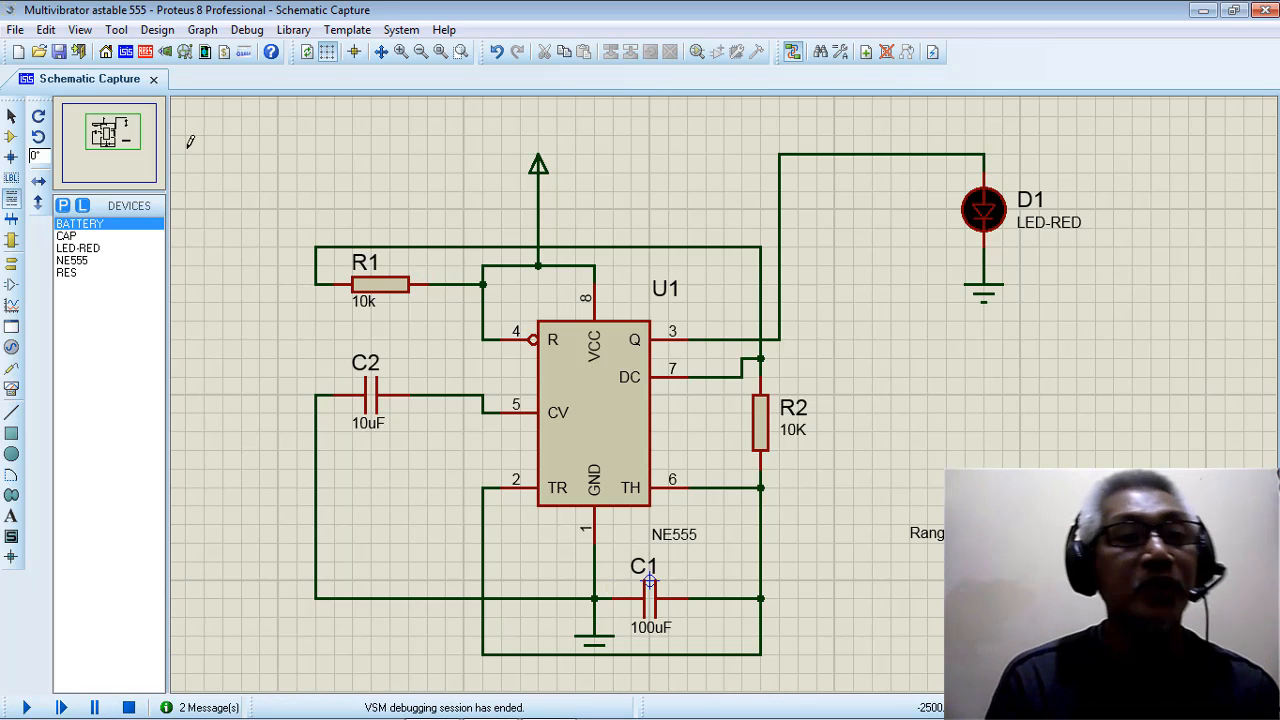
Step: Open the PCB layout for the multivibrator project and preview the footprints of components C2, D1, R1 and R2
left_click(146, 55)
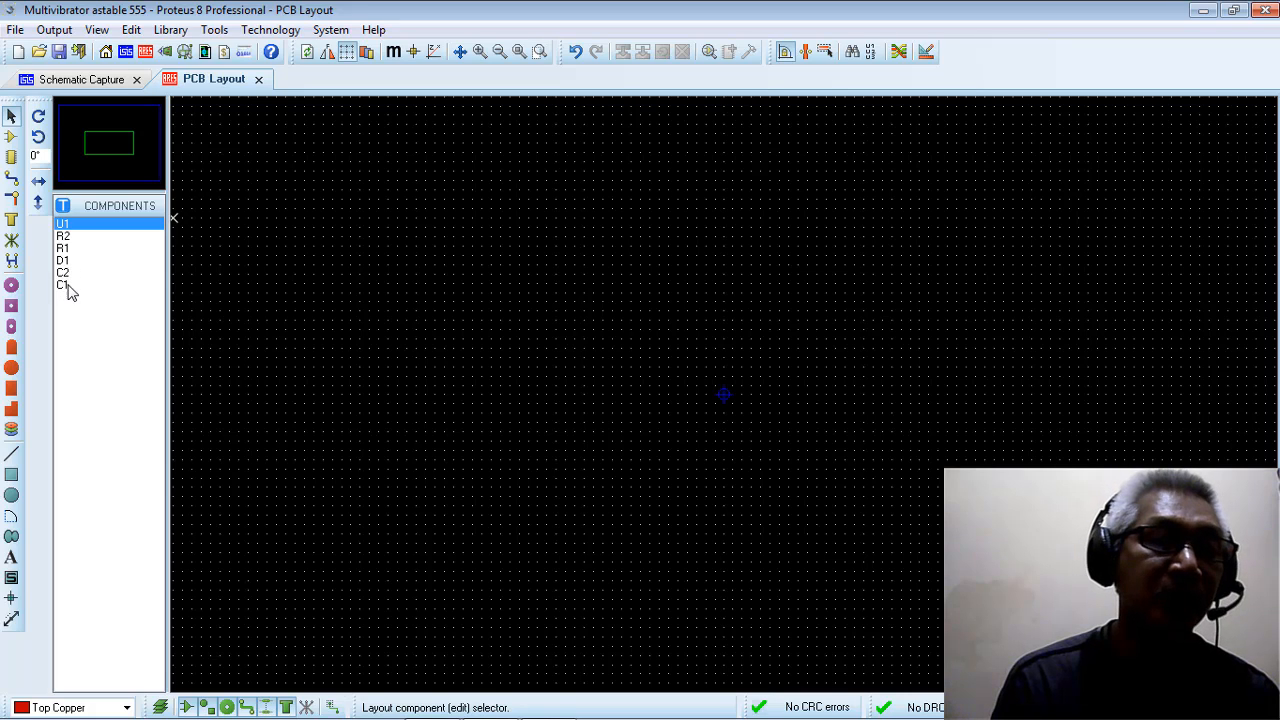
left_click(12, 139)
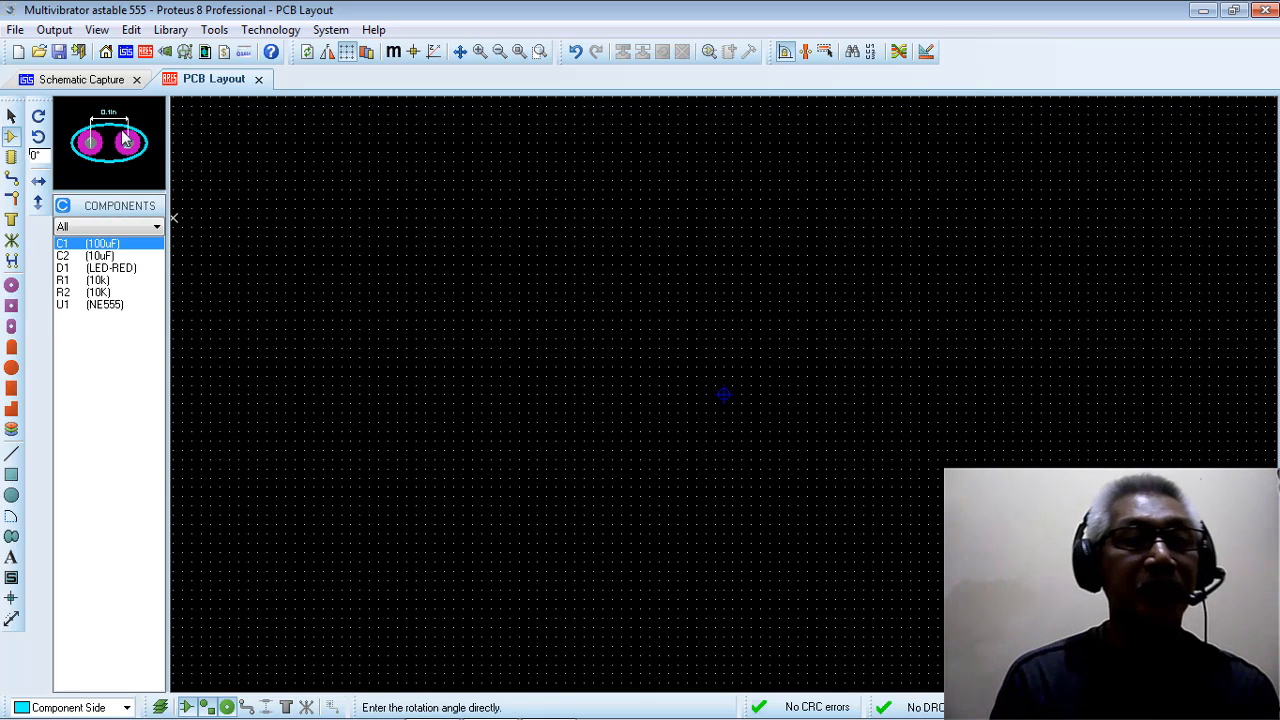
left_click(92, 256)
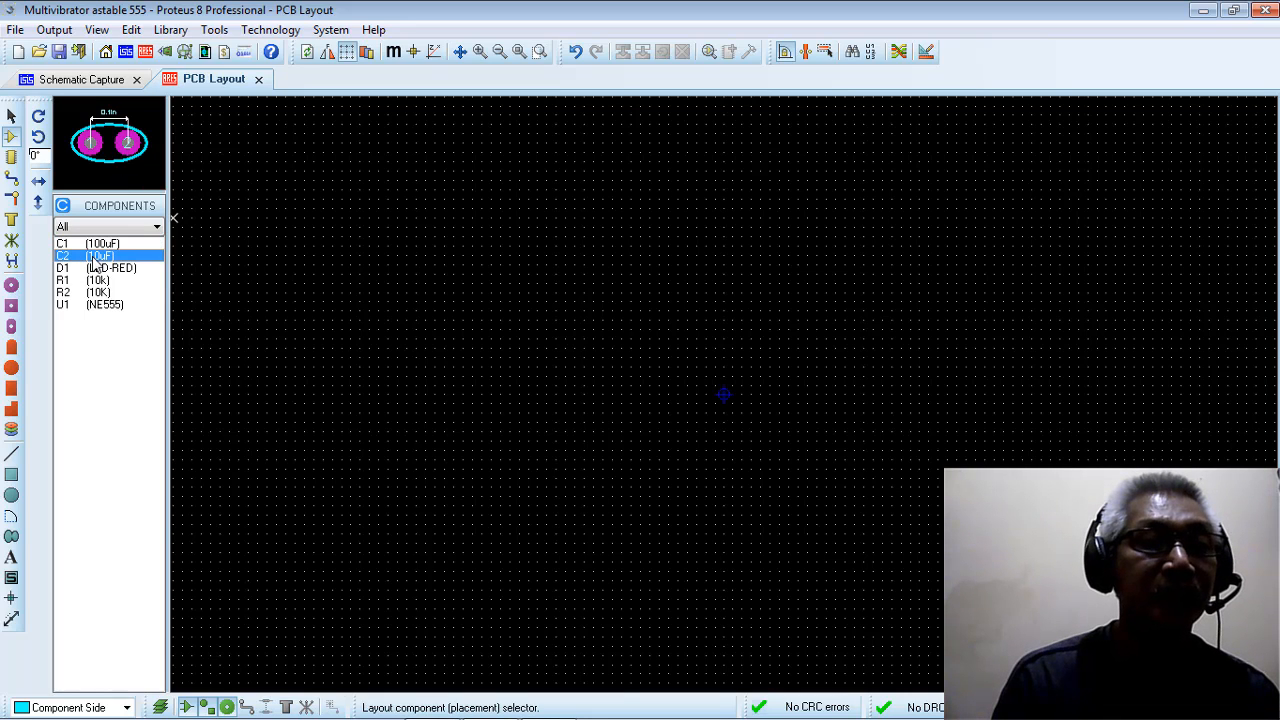
left_click(94, 269)
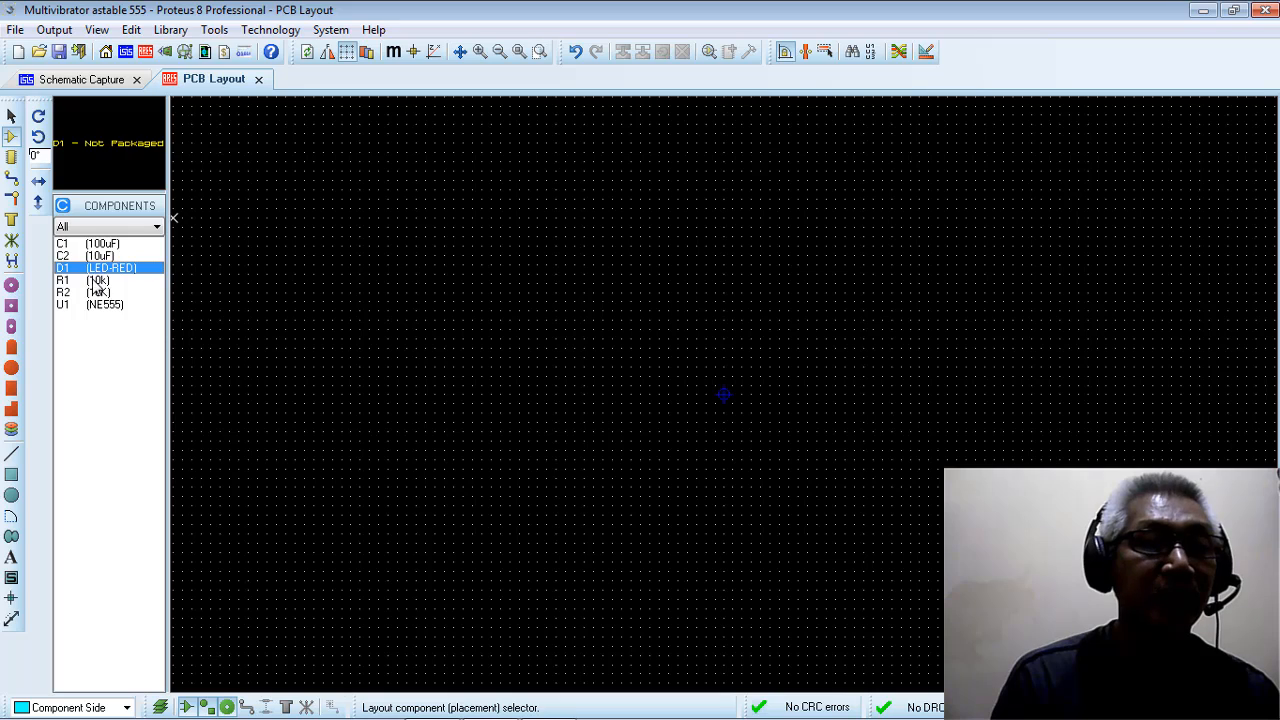
left_click(97, 280)
left_click(94, 291)
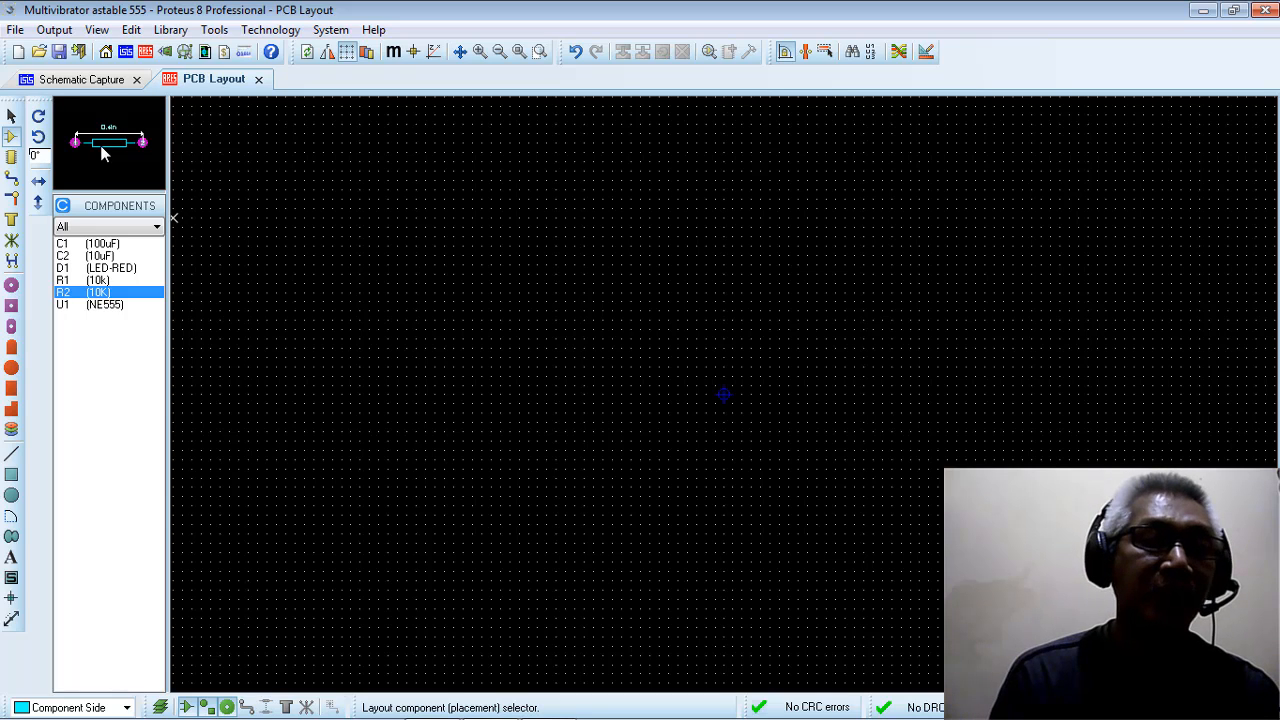
Step: Place capacitor C1 on the board and capacitor C2 directly above it
left_click(110, 244)
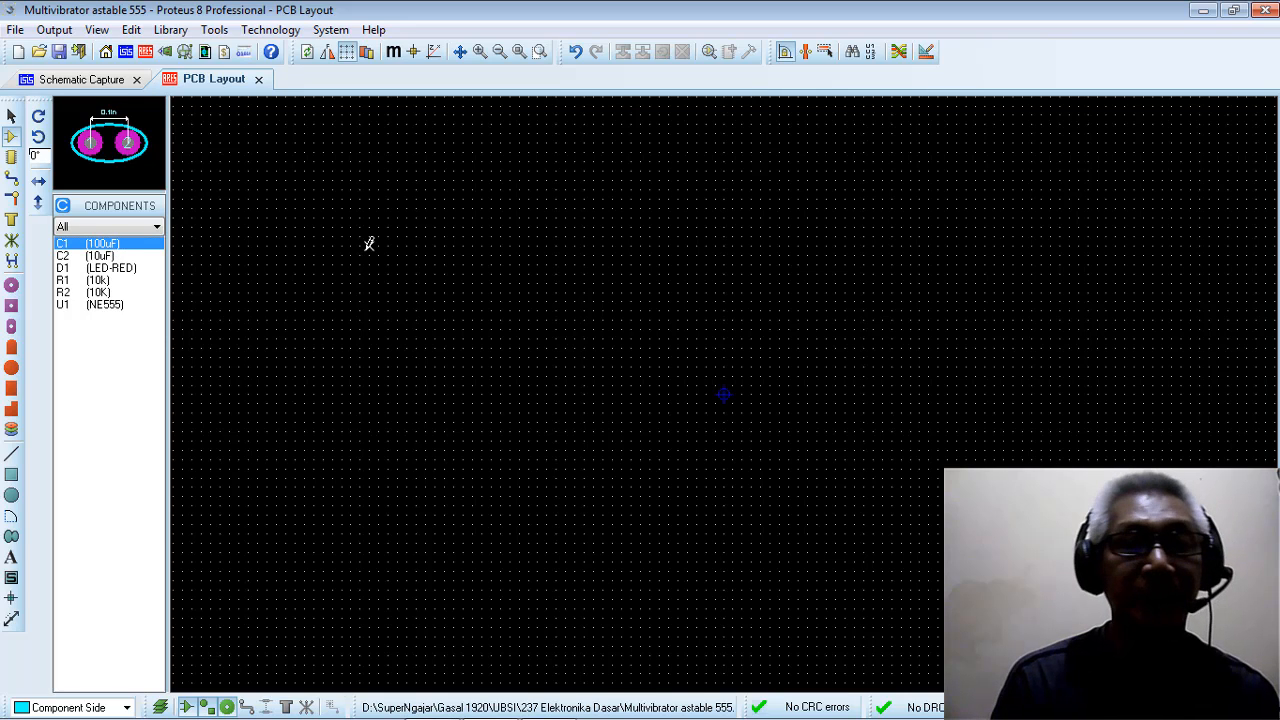
left_click(481, 270)
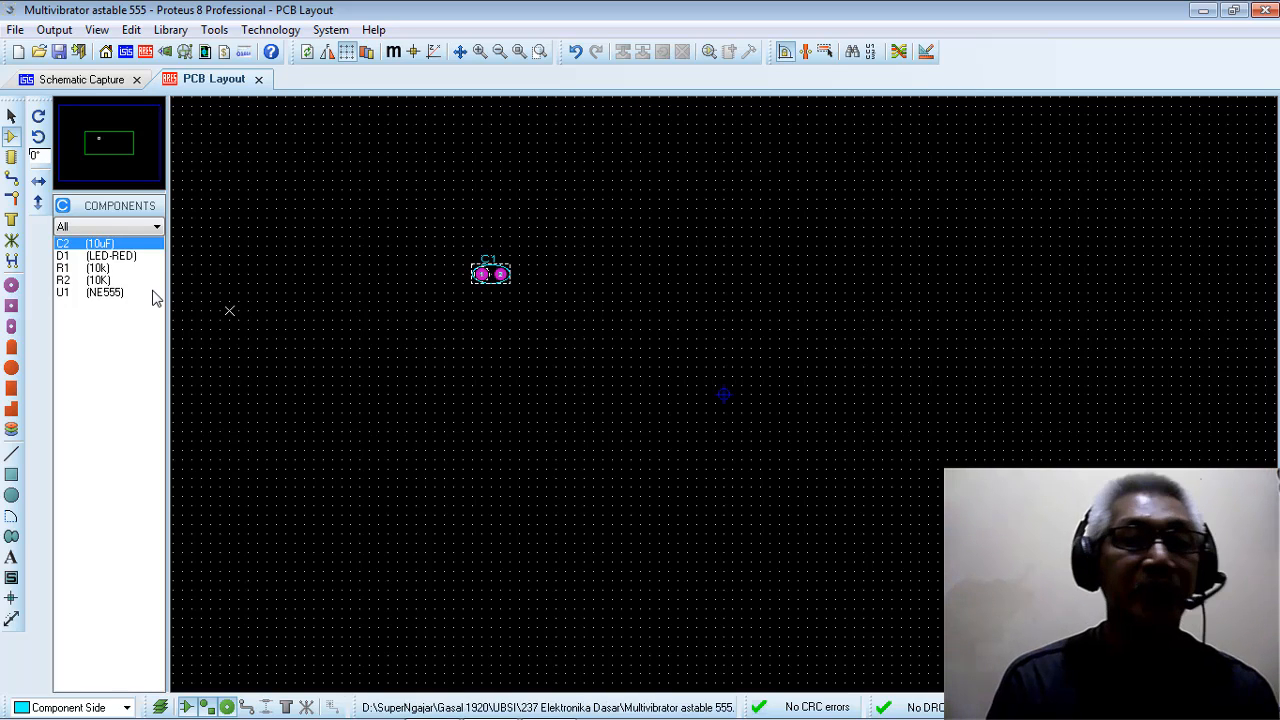
left_click(84, 242)
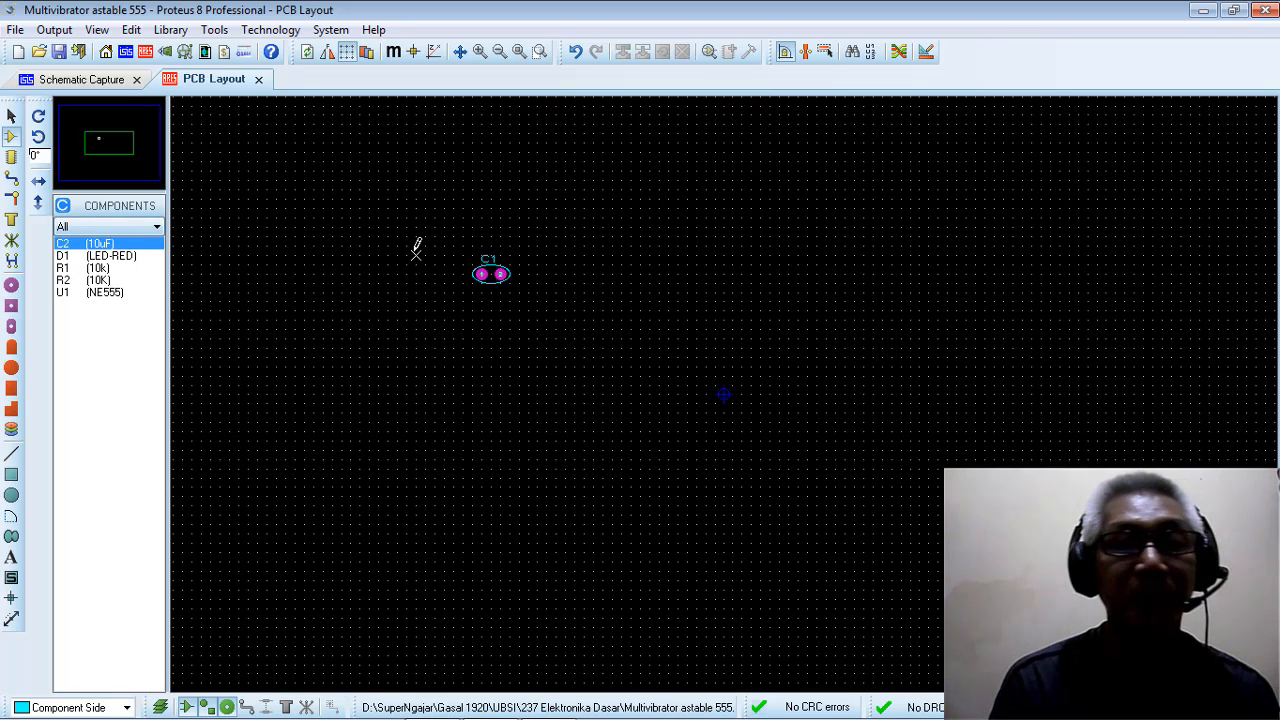
left_click(575, 268)
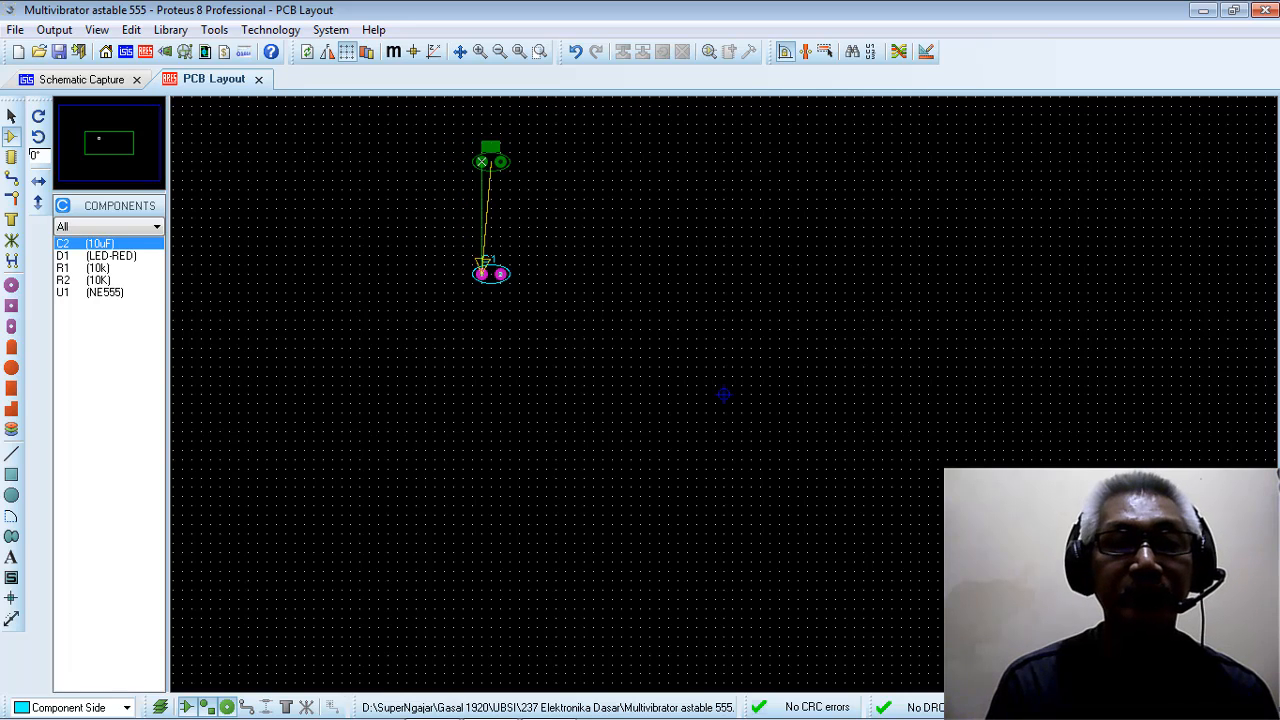
left_click(479, 166)
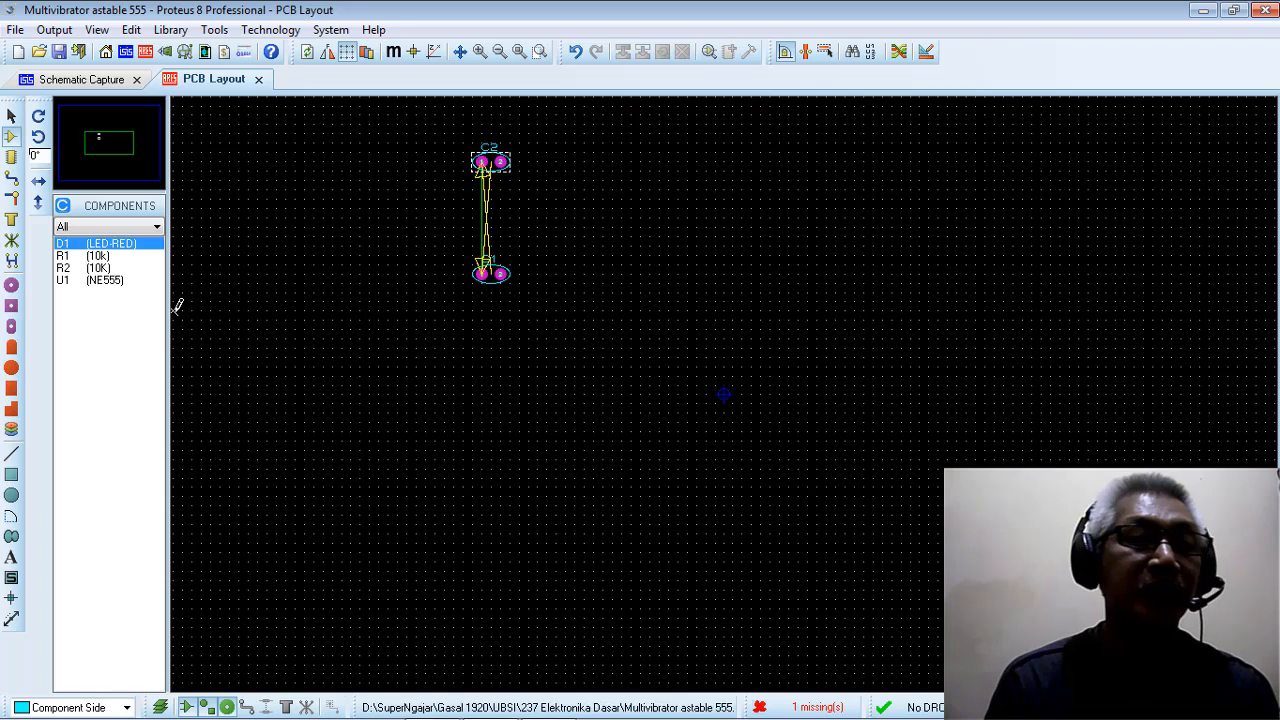
Step: Assign the LED package from the PACKAGE library to D1, searching for "led", and place it left of the capacitors
left_click(592, 213)
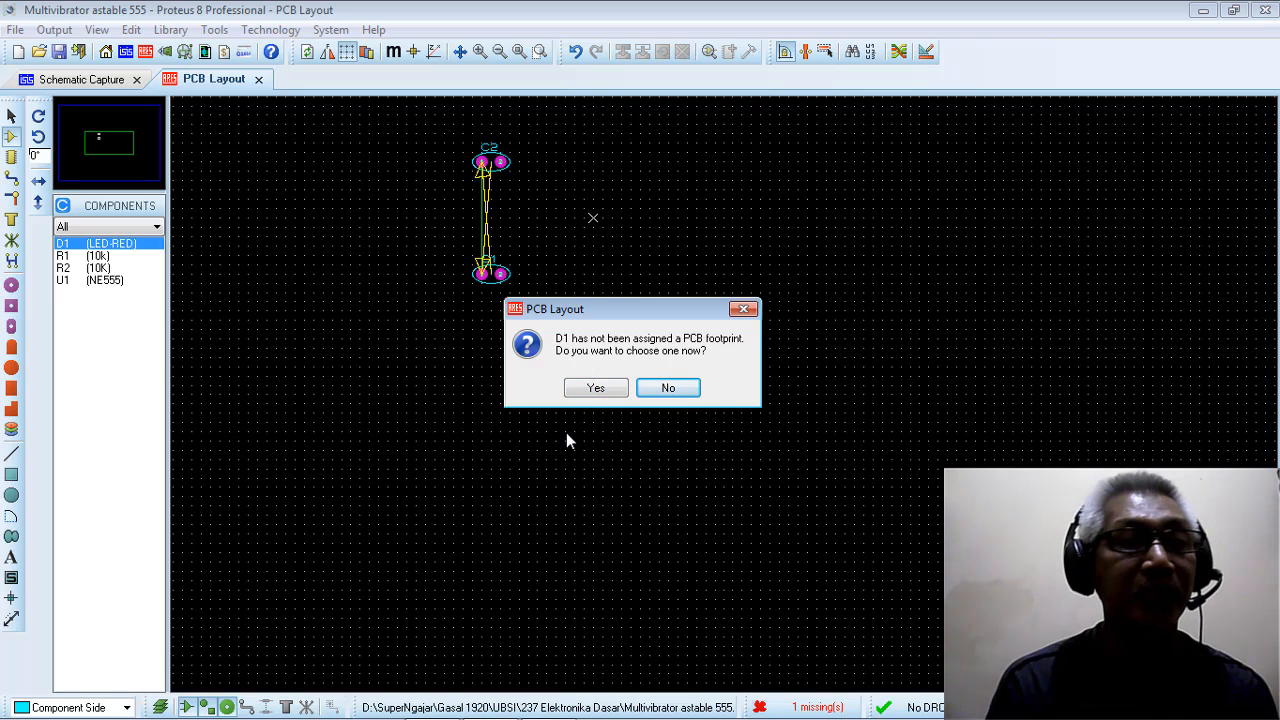
left_click(597, 389)
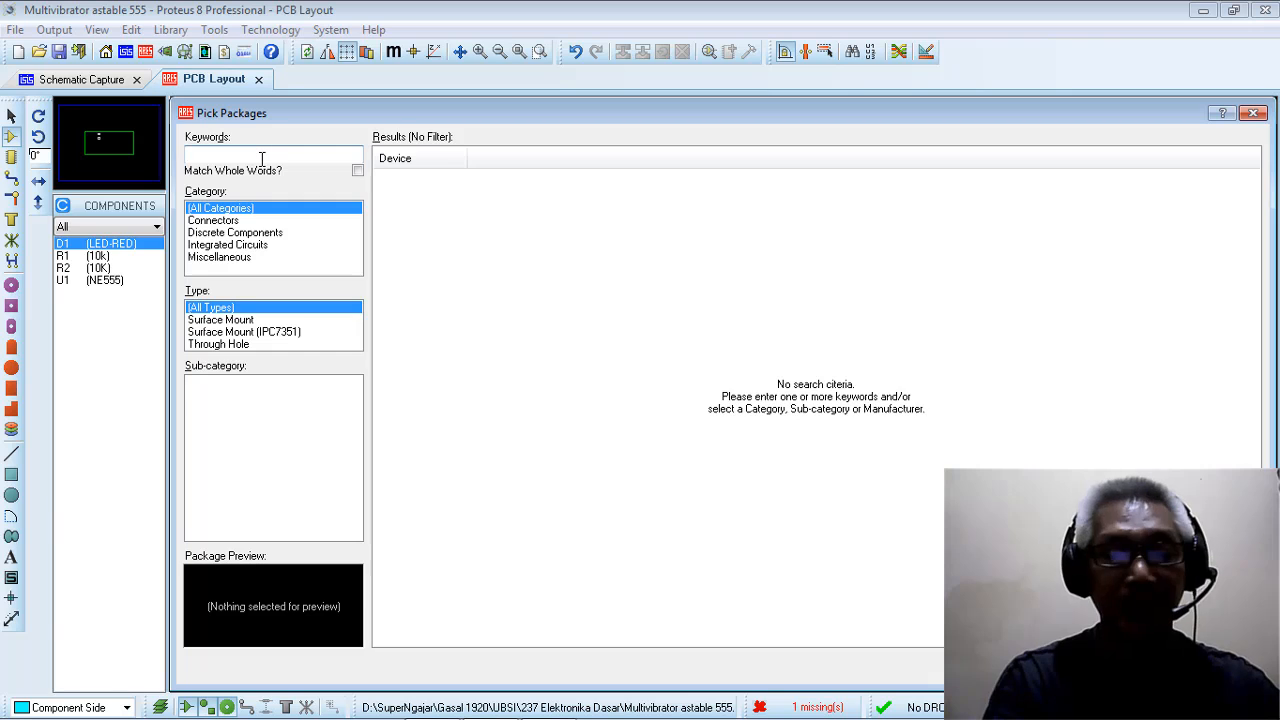
type("led")
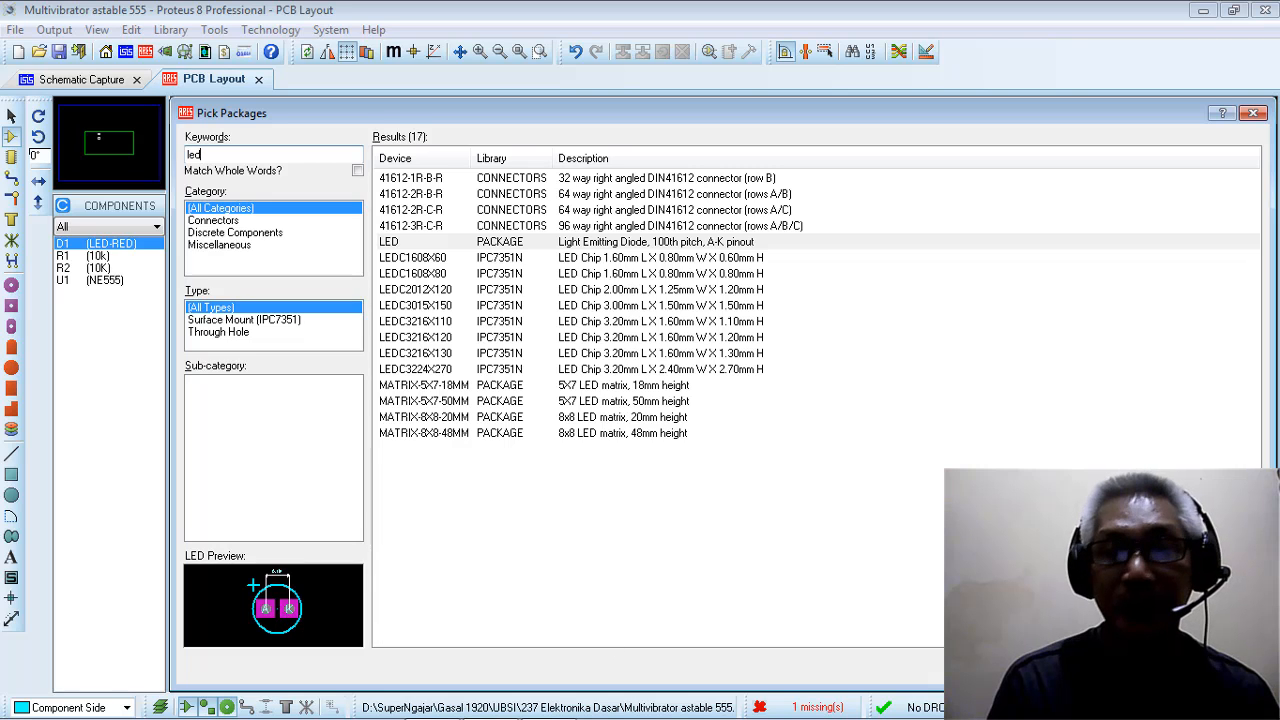
left_click(1133, 669)
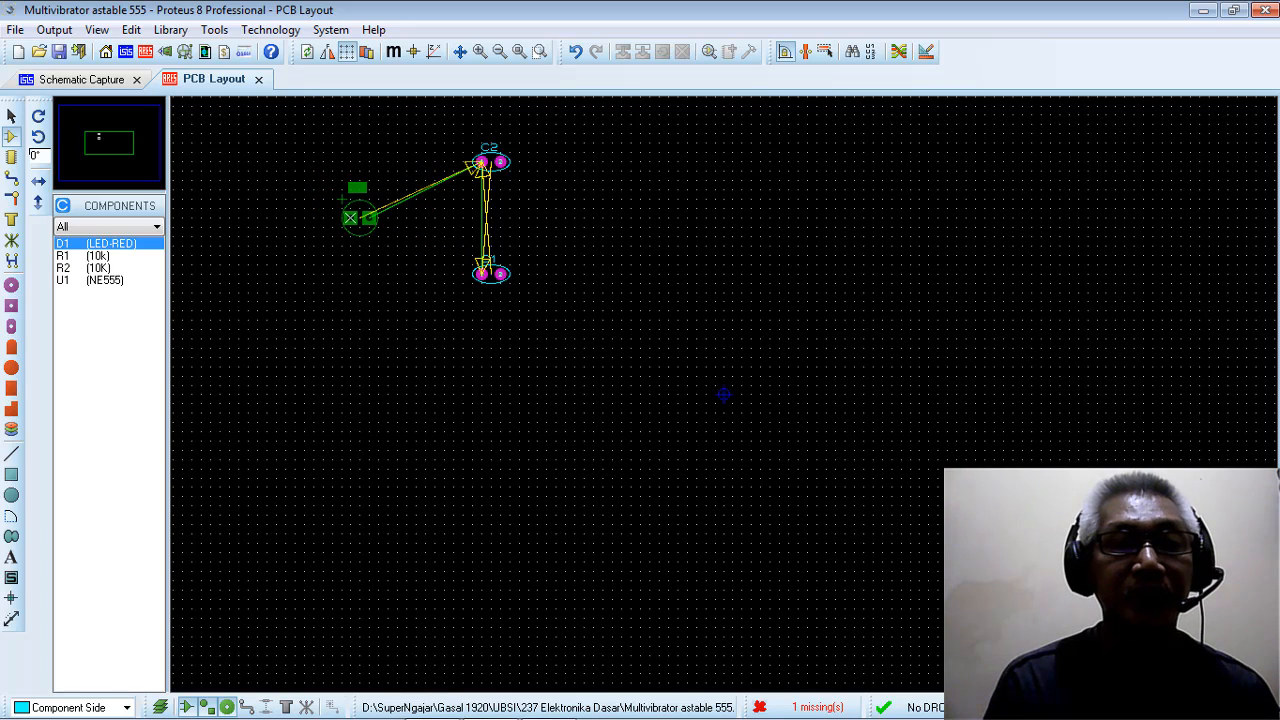
left_click(352, 226)
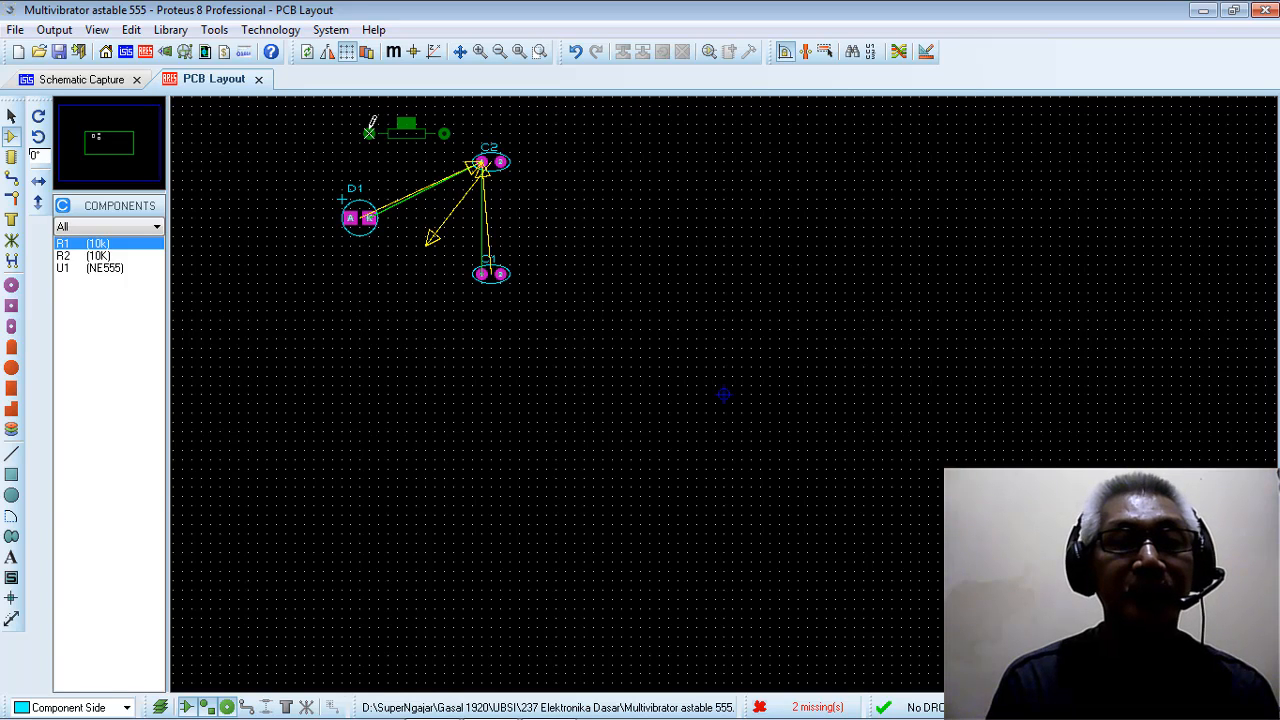
Step: Place resistor R1 above D1, resistor R2 below D1, and the NE555 chip U1 to the right of C2
left_click(322, 135)
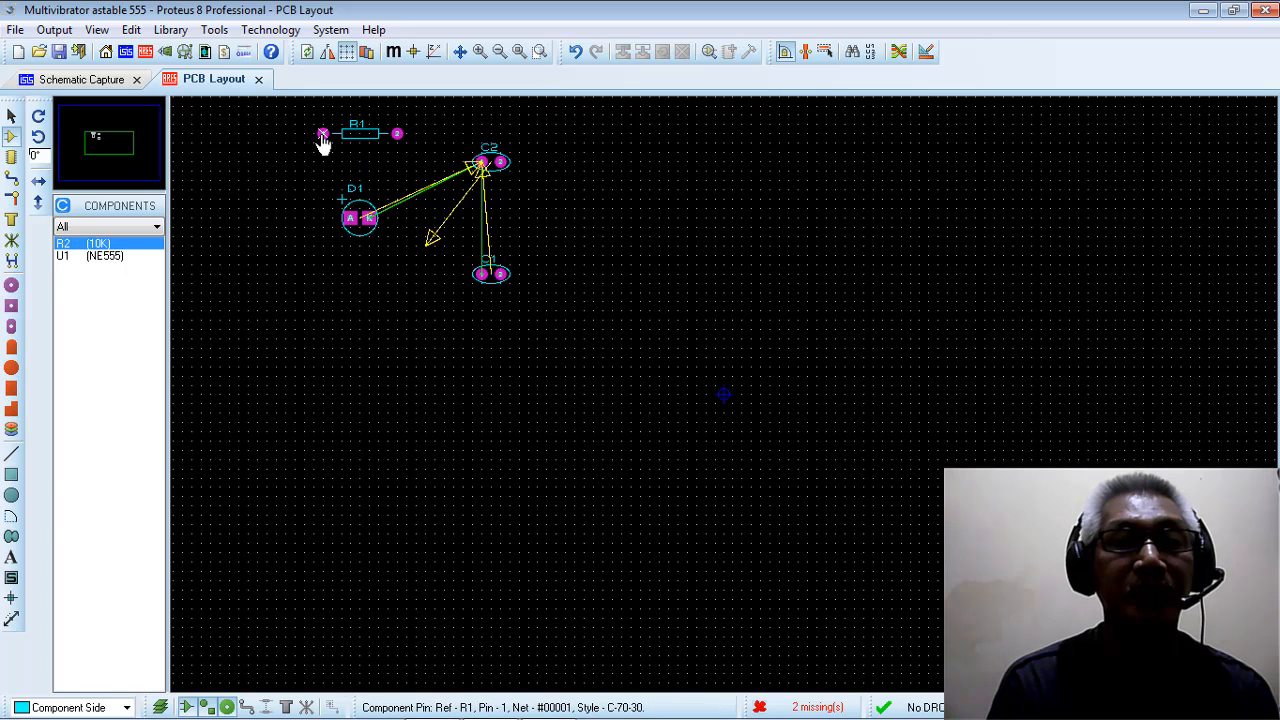
left_click(140, 244)
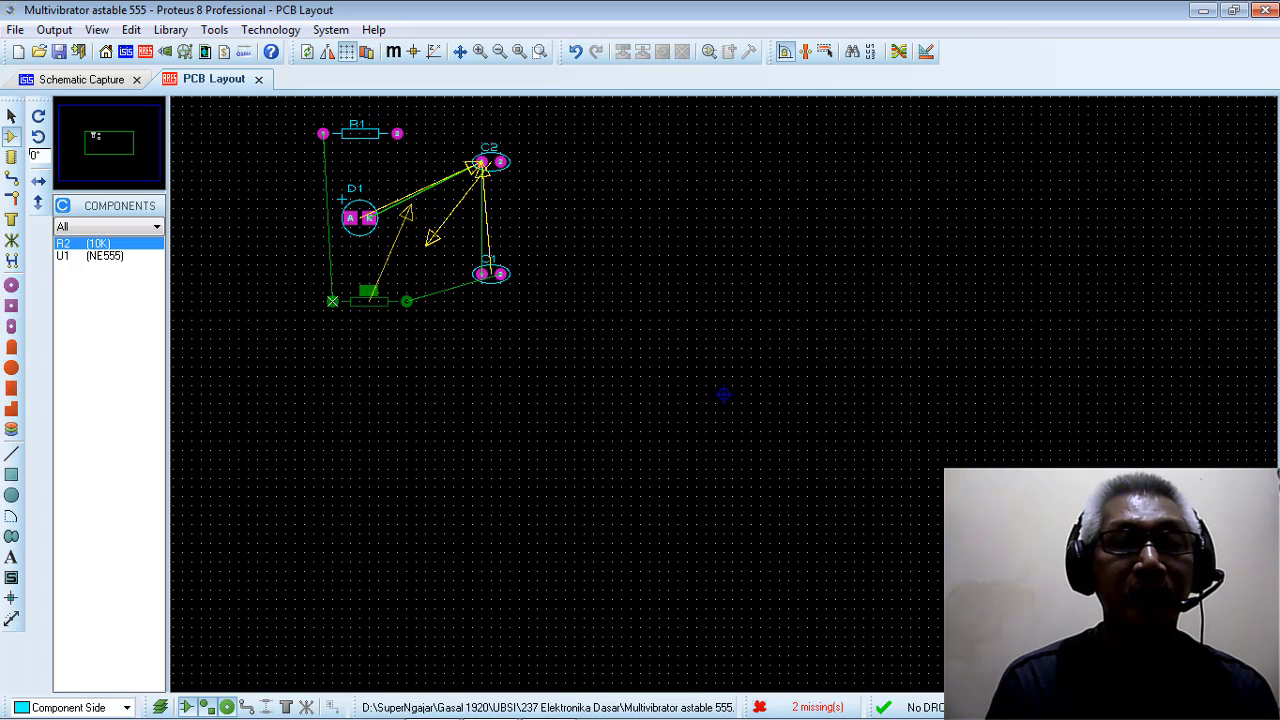
left_click(323, 287)
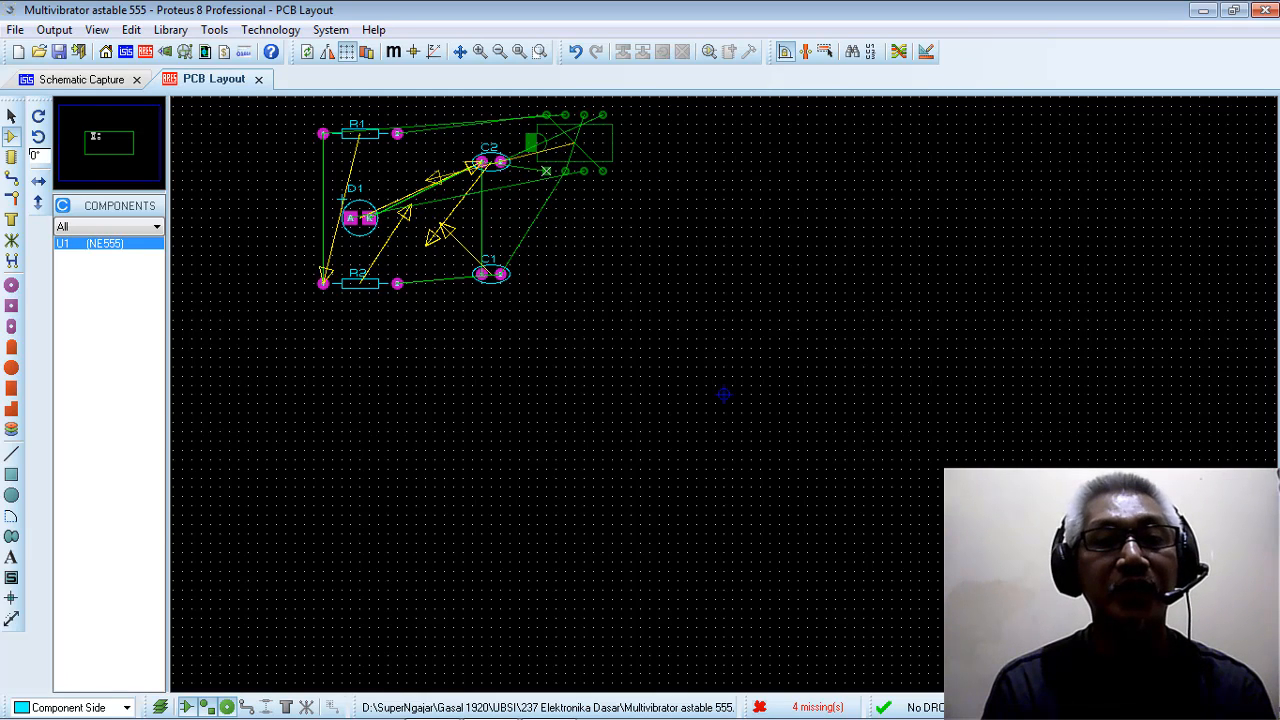
left_click(538, 172)
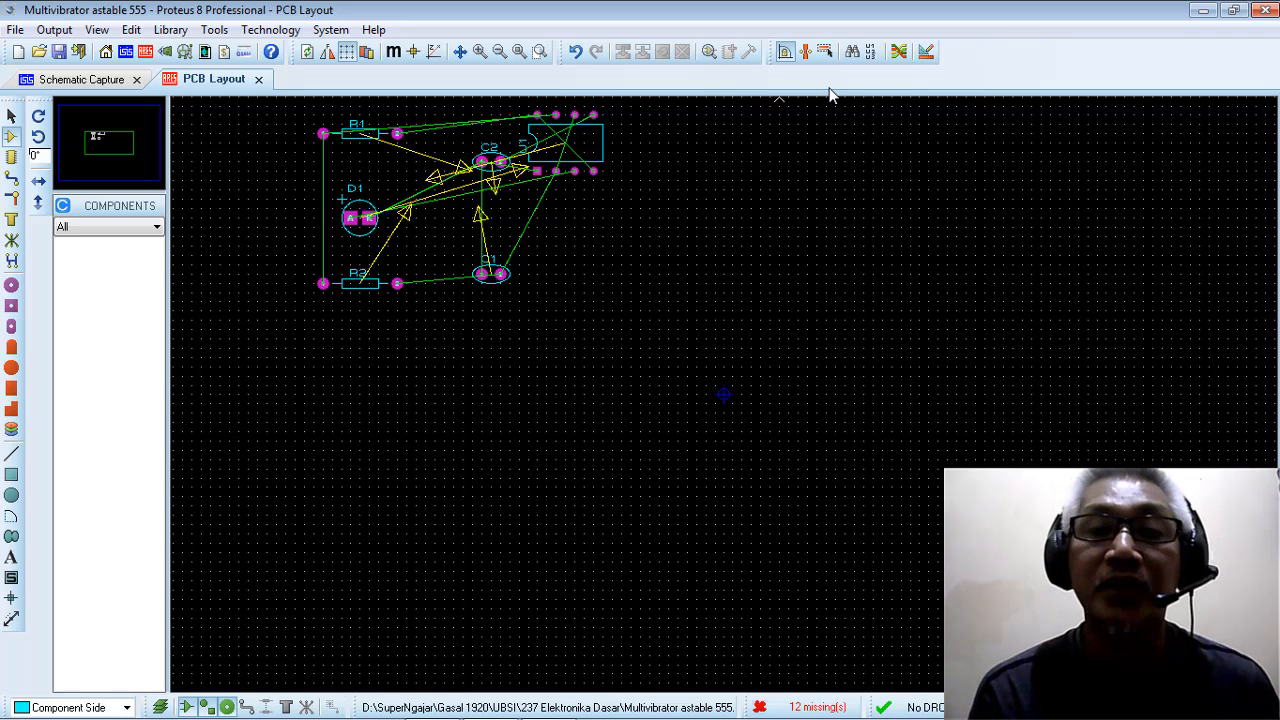
Step: Auto-route the board's connections by running the basic schedule automatically, treating conflicts as missings
left_click(898, 54)
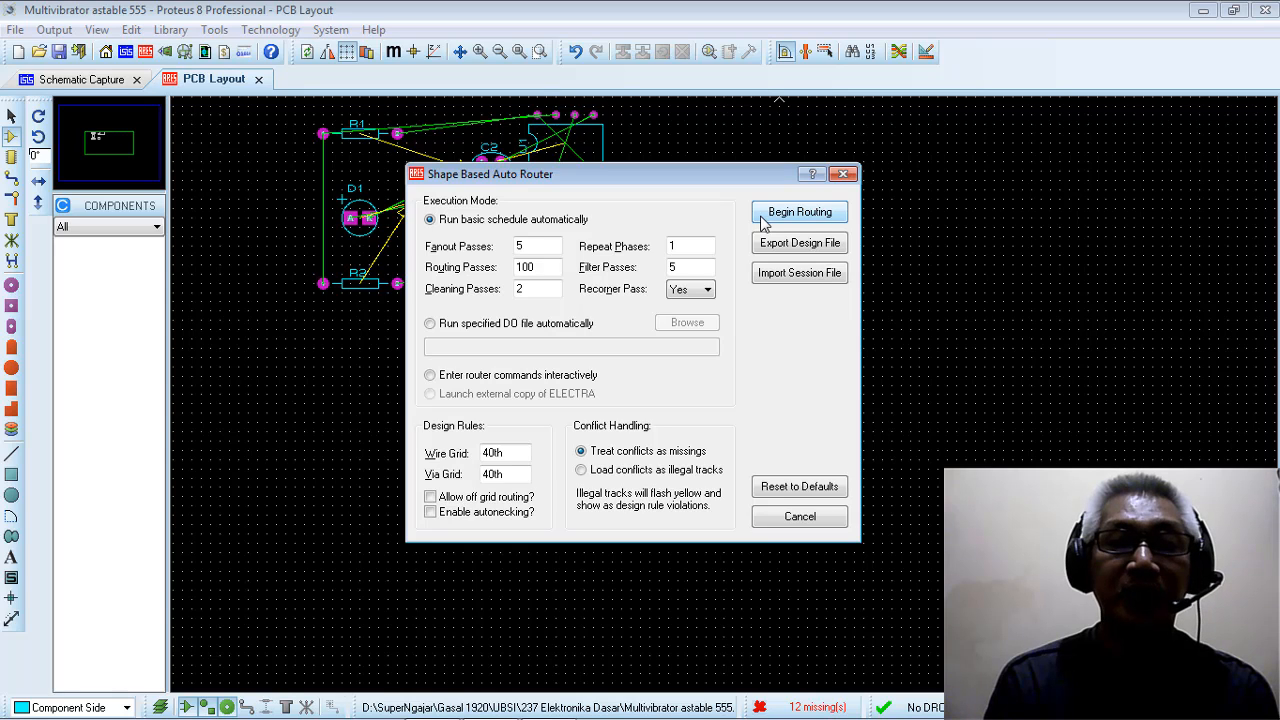
left_click(761, 218)
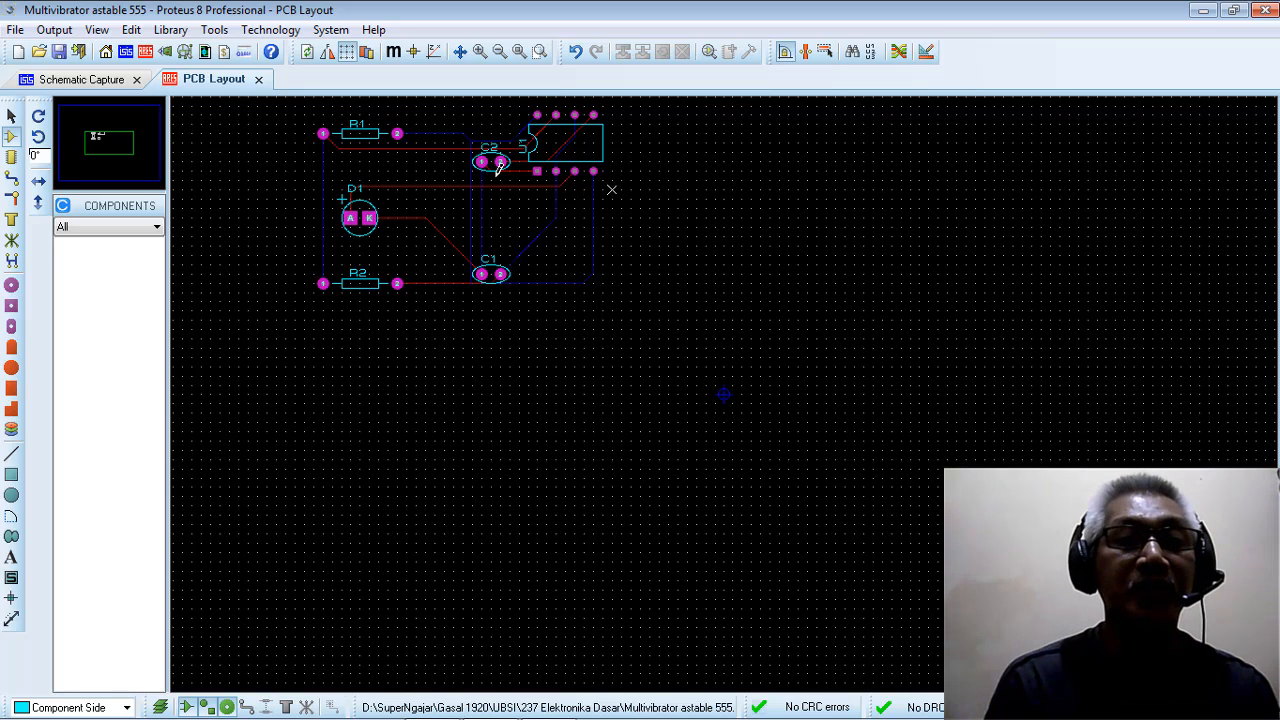
left_click(11, 136)
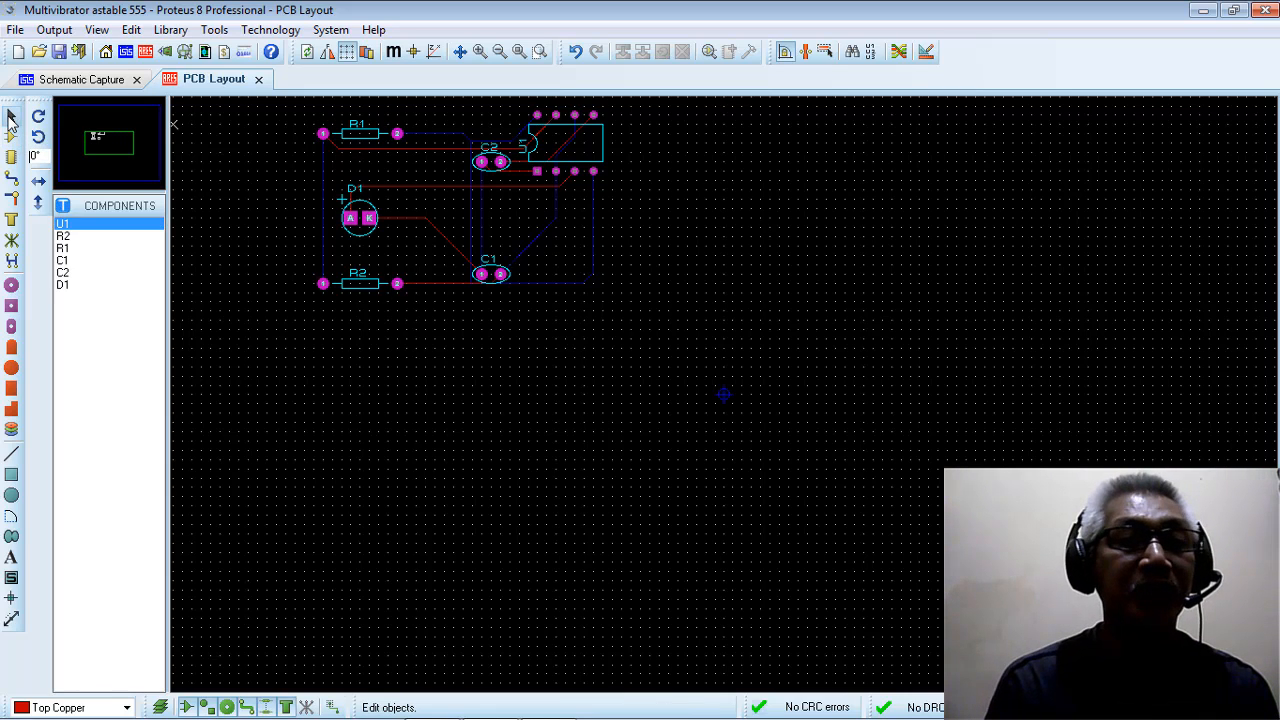
left_click(103, 140)
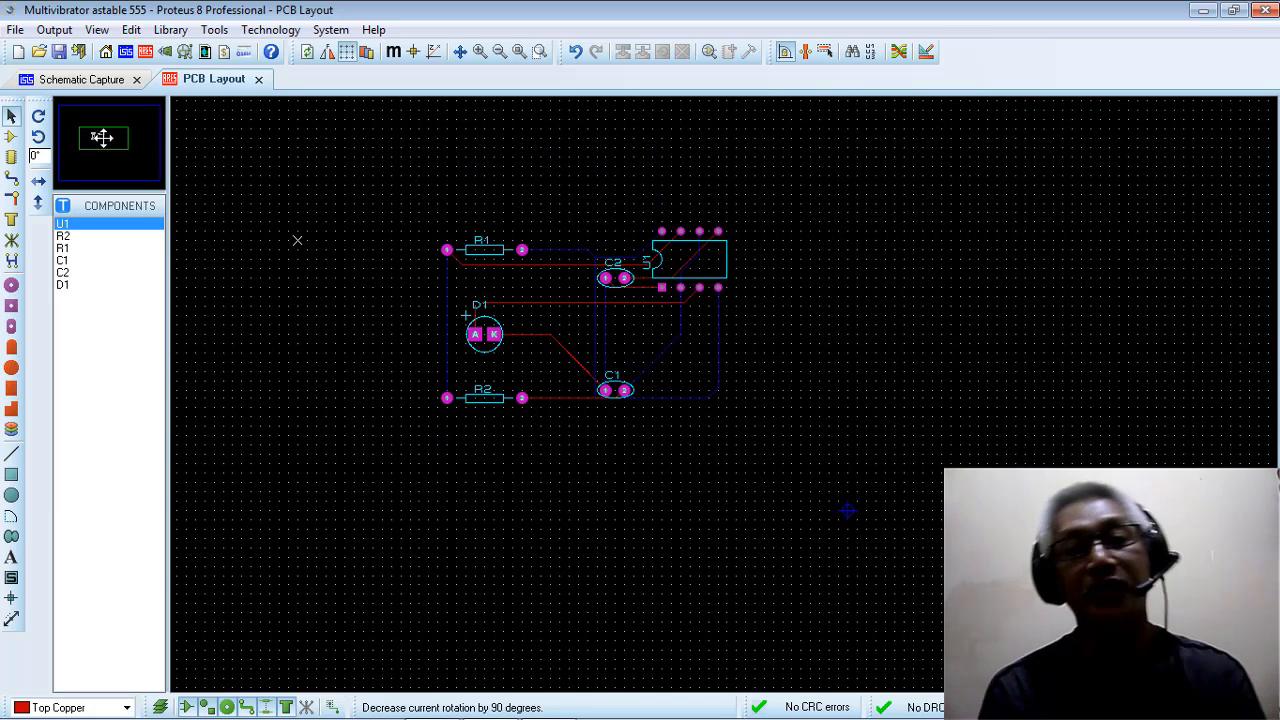
left_click(102, 138)
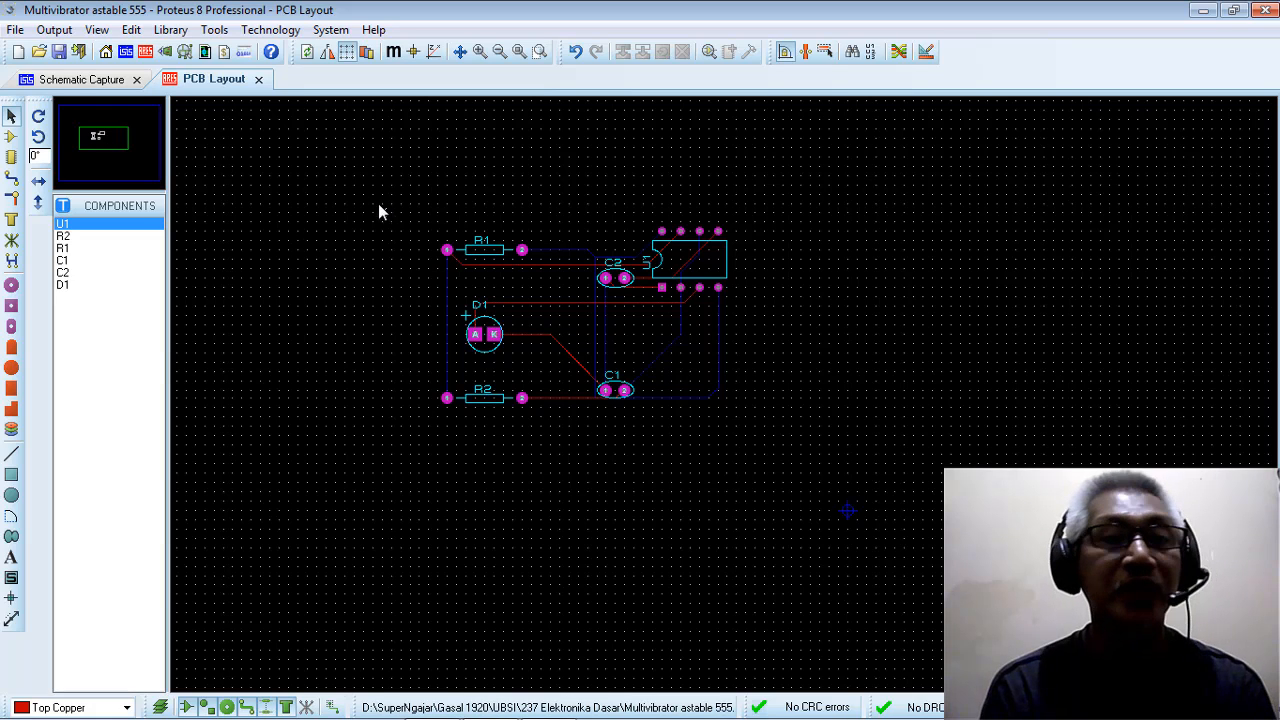
Step: Open the board in the 3D visualizer and examine its components and tracks from above, the side and underneath
left_click(166, 53)
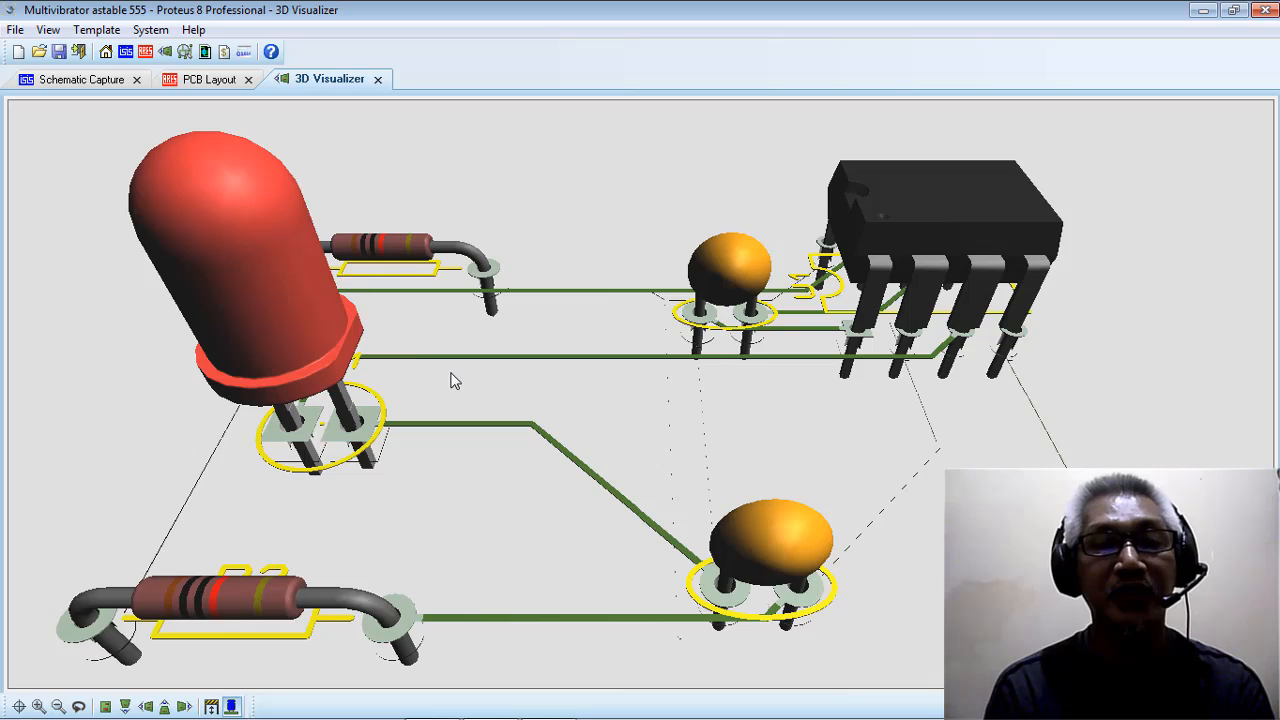
middle_click(450, 380)
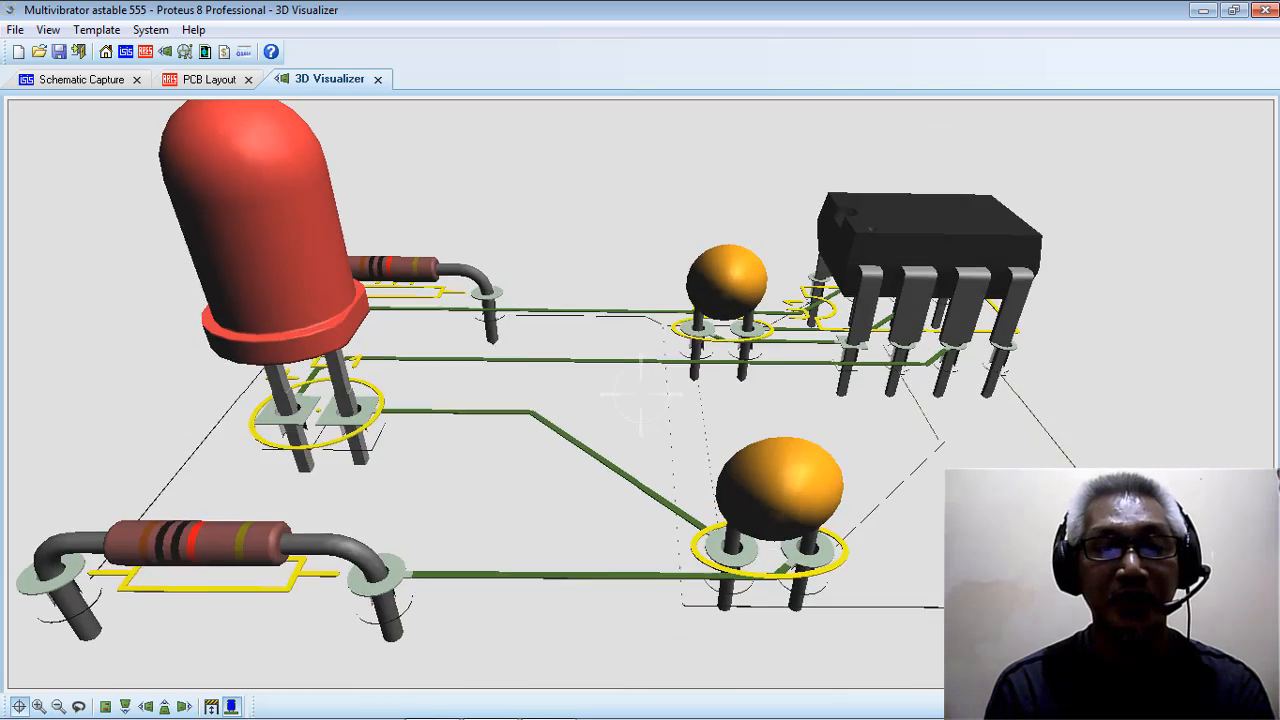
left_click_drag(641, 395, 641, 450)
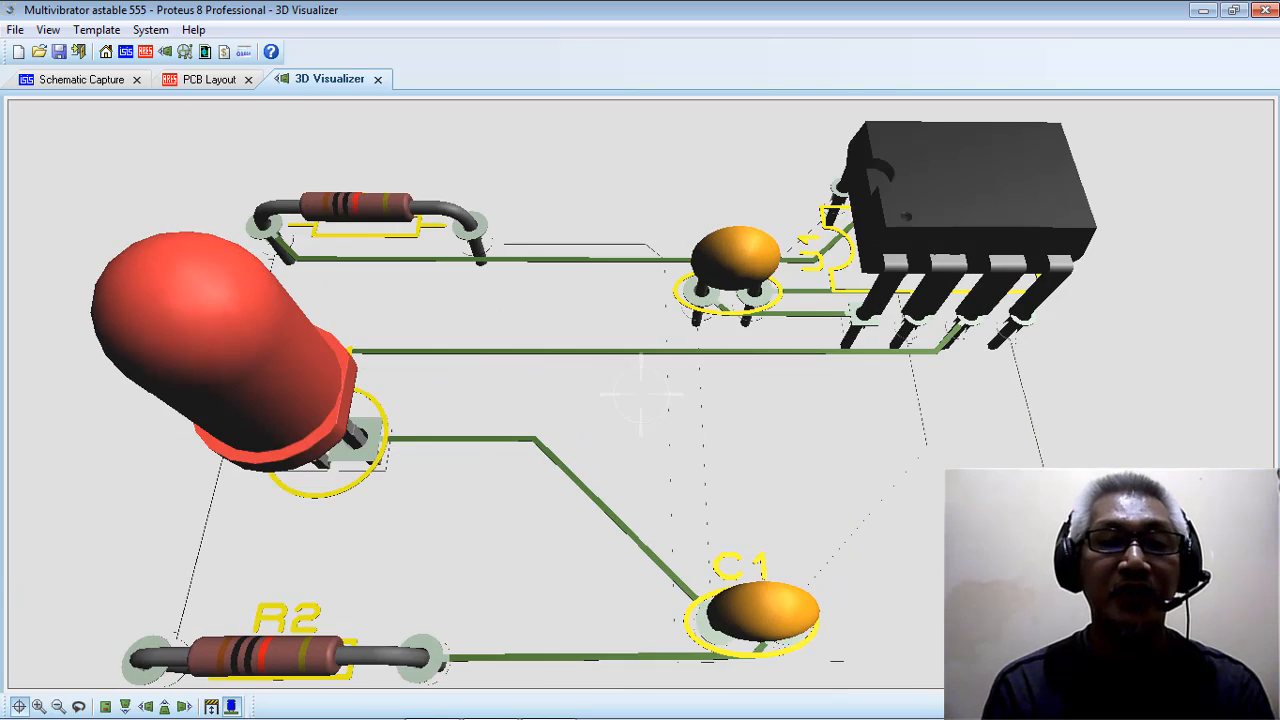
middle_click(641, 395)
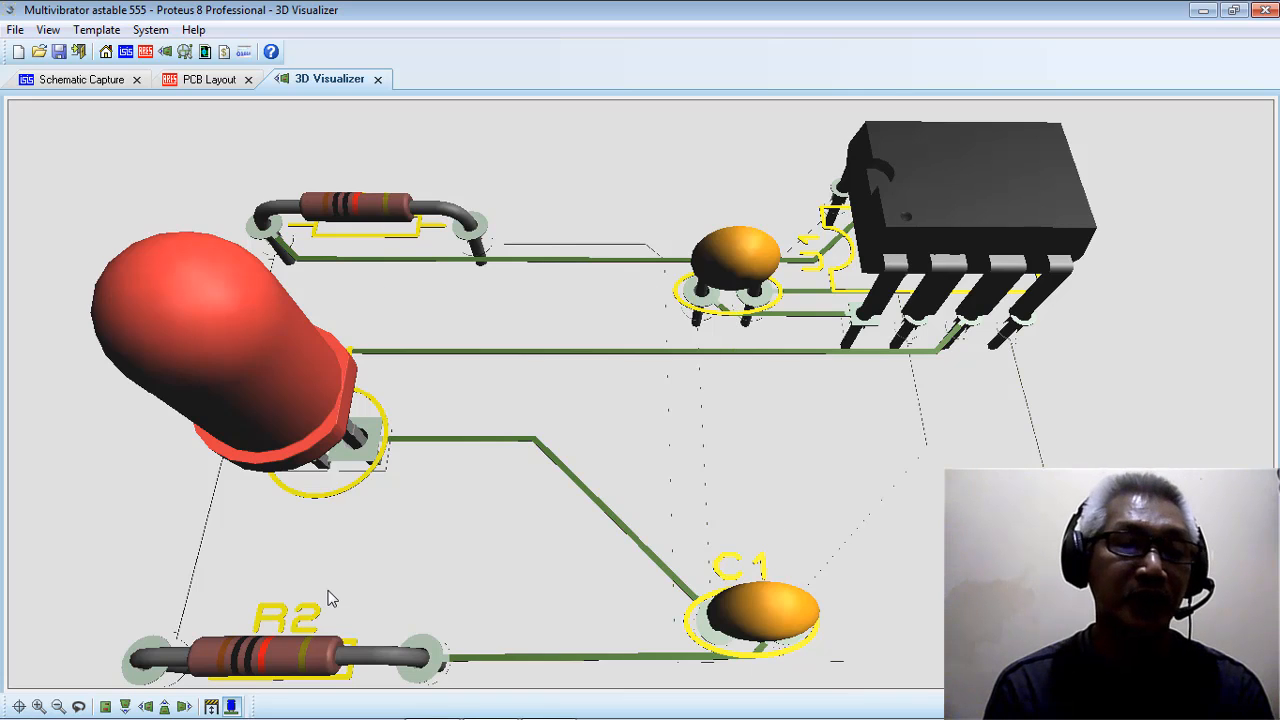
middle_click(493, 366)
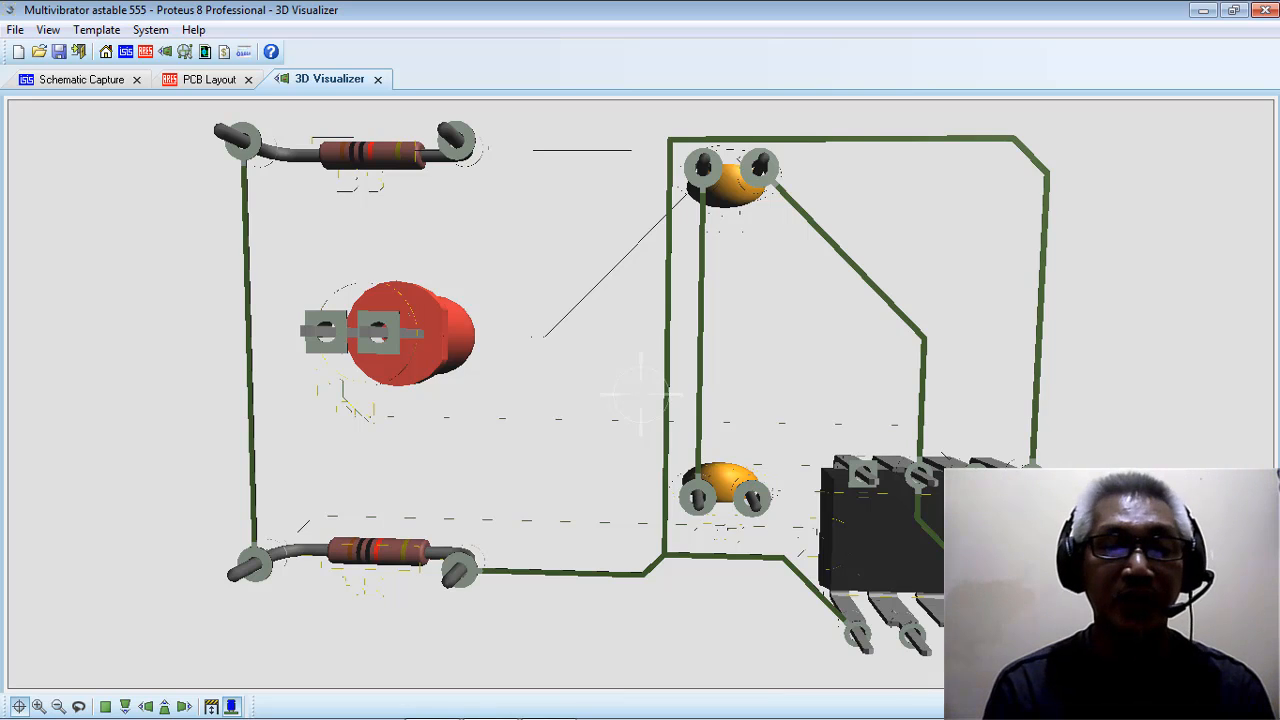
left_click_drag(641, 394, 655, 335)
left_click_drag(641, 420, 637, 393)
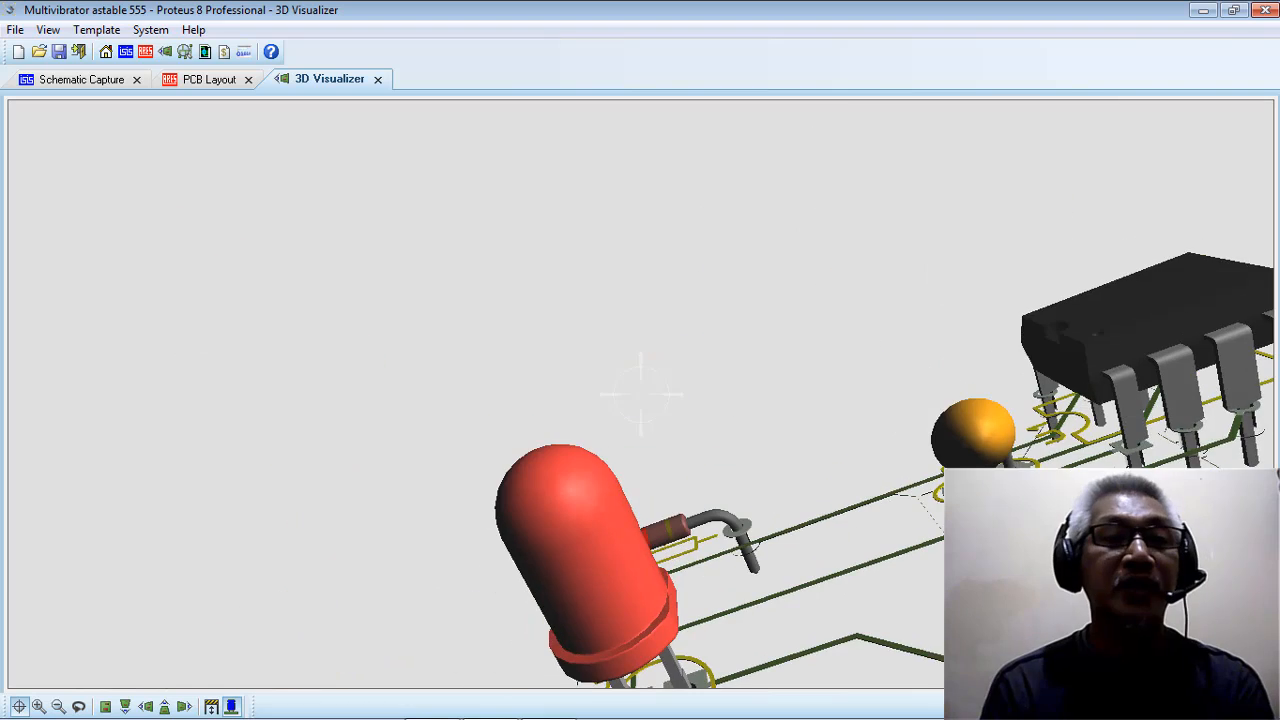
right_click(641, 394)
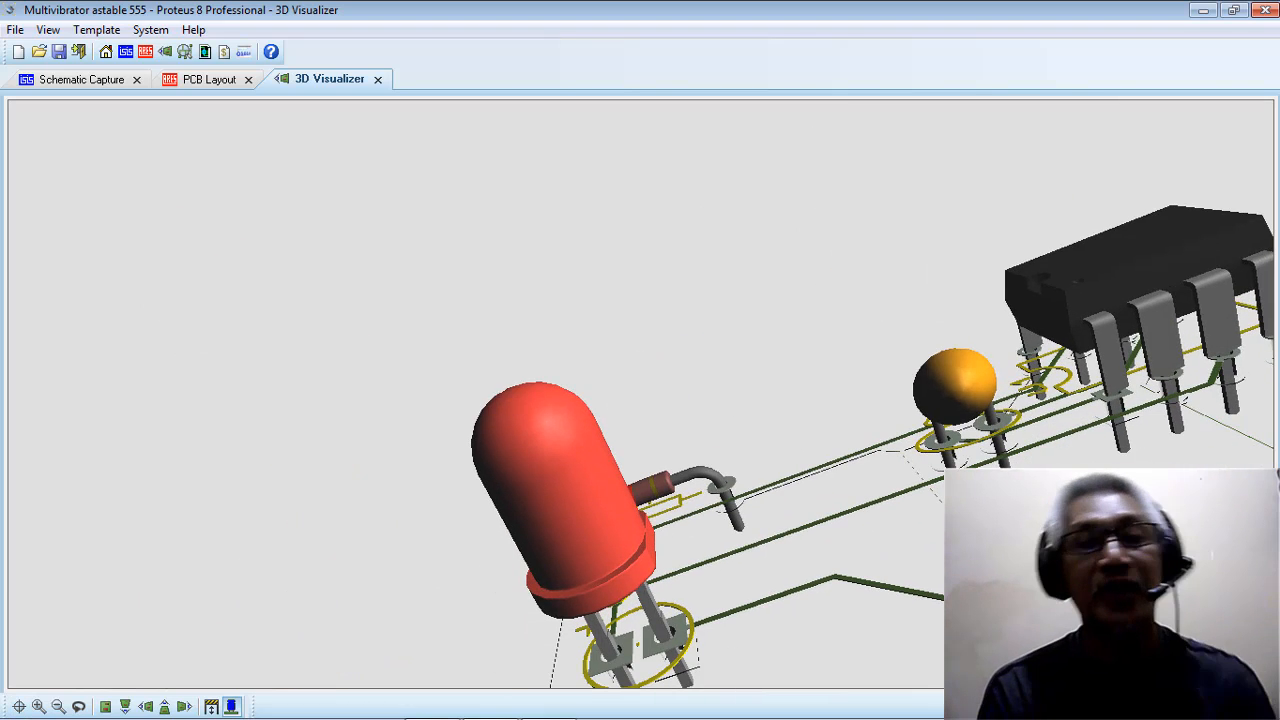
Step: Review the 3D view's export and print options and return to the multivibrator schematic
left_click(16, 32)
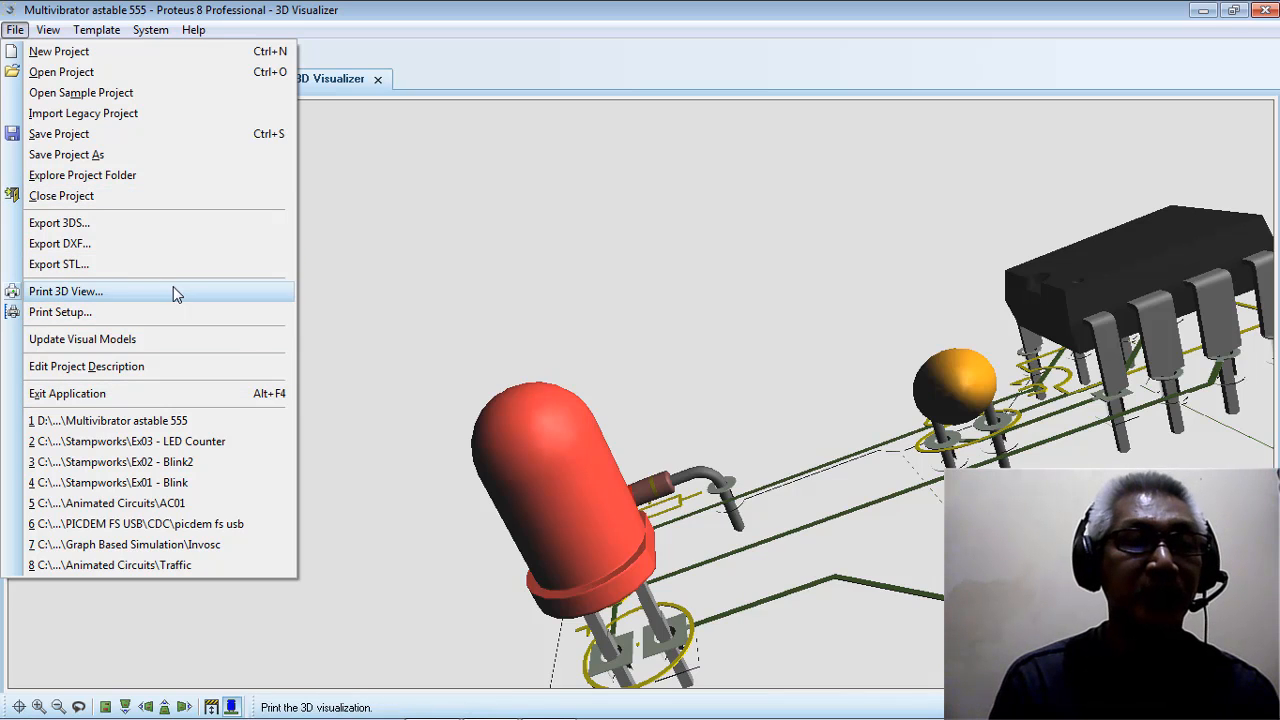
left_click(455, 220)
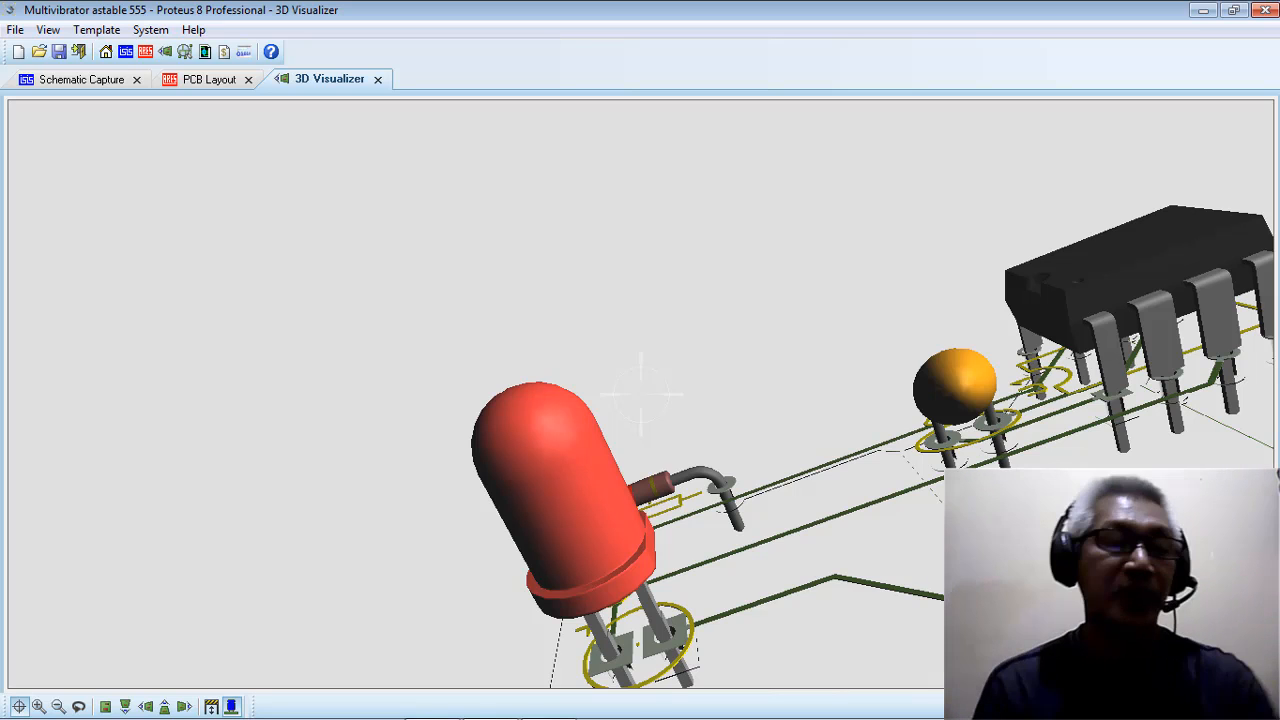
right_click(641, 394)
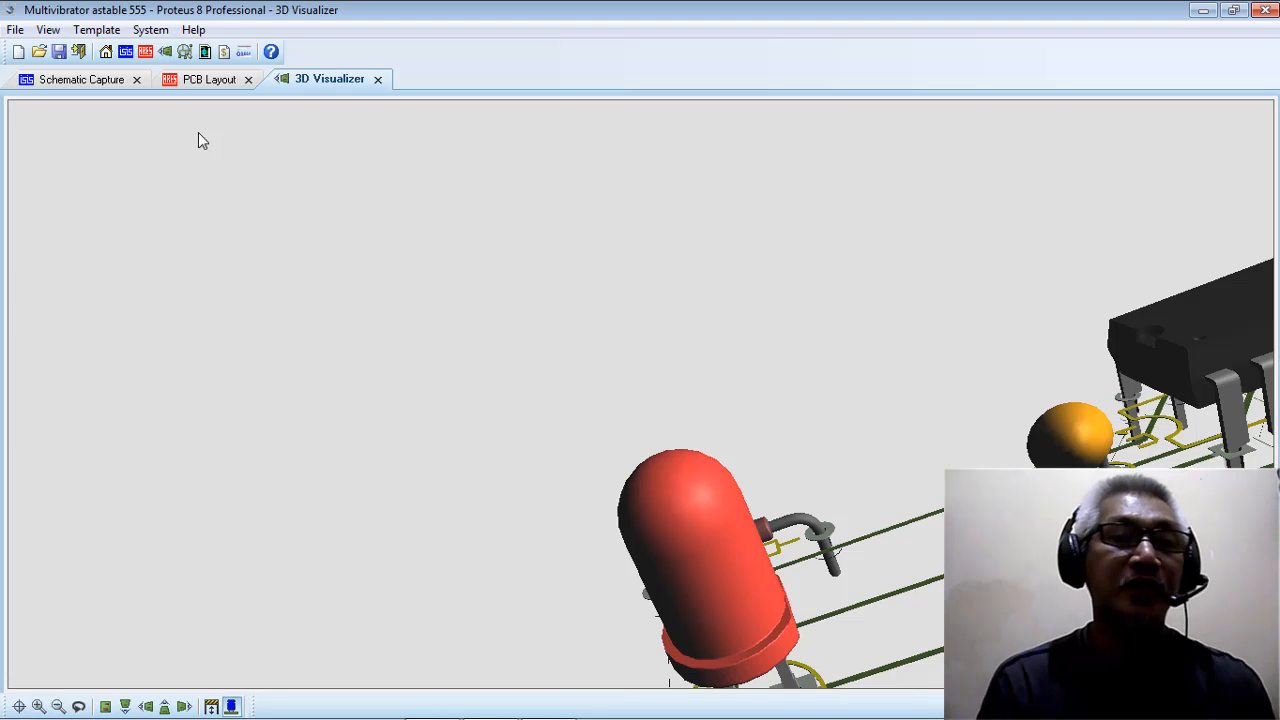
left_click(90, 85)
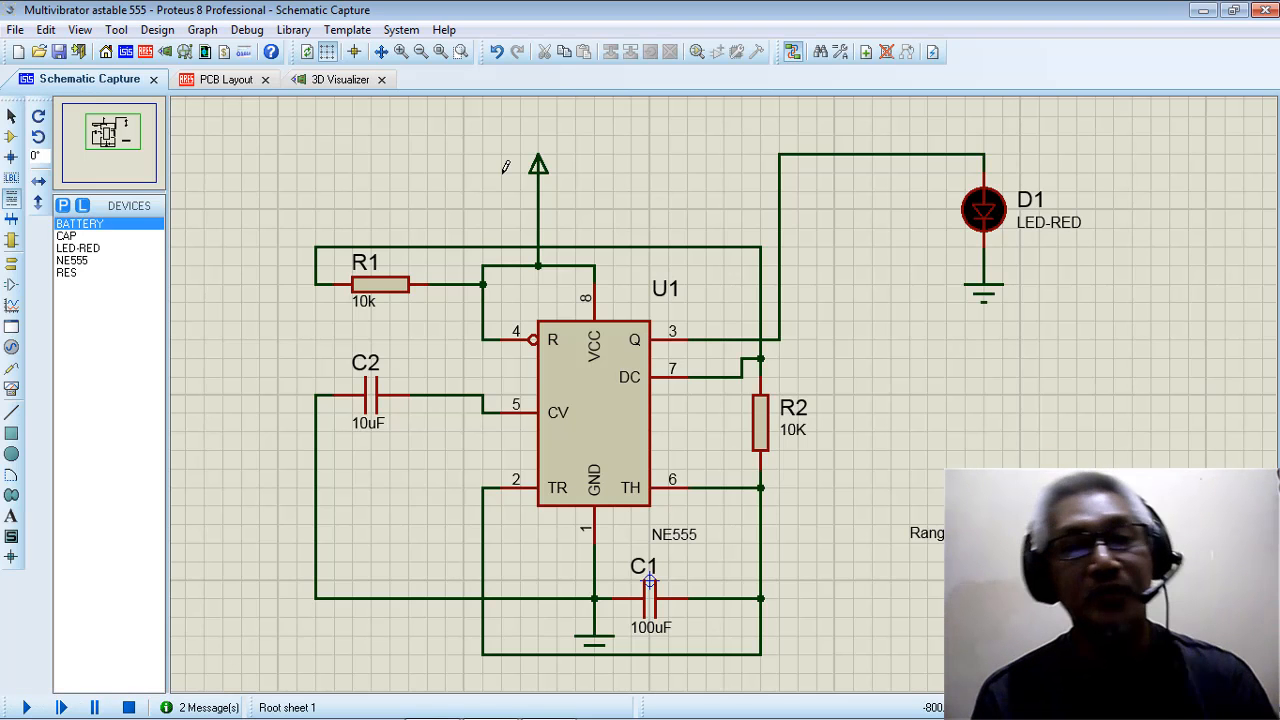